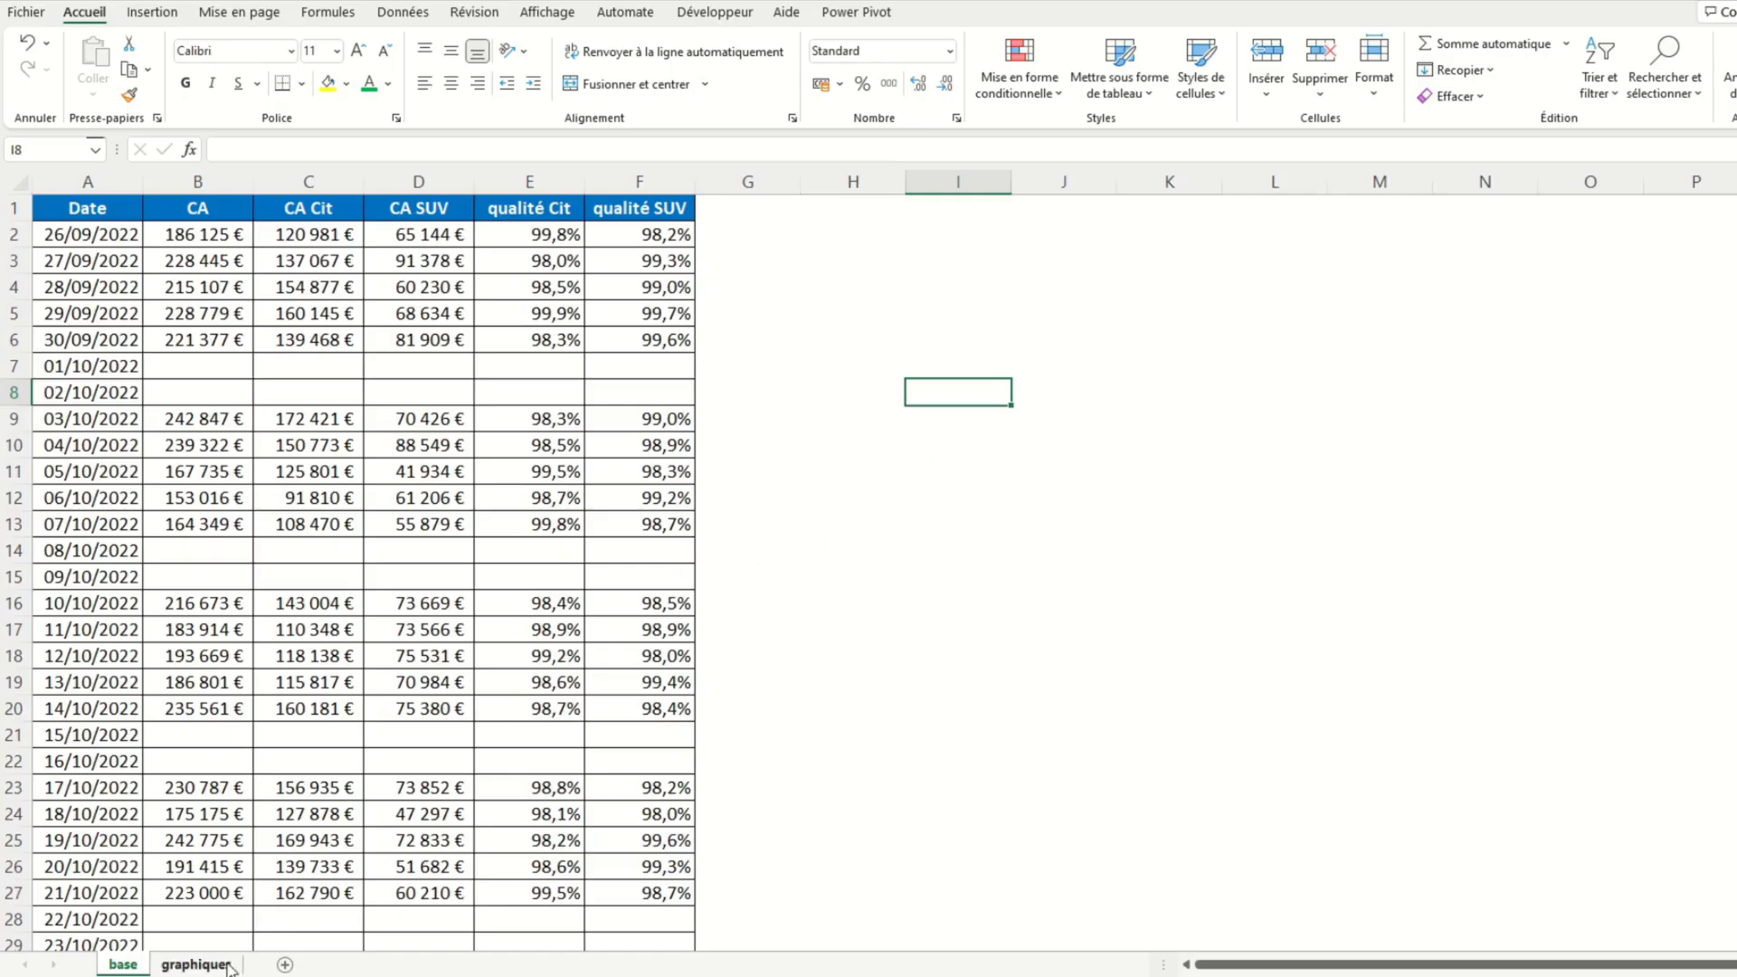
Step: On the graphiques sheet, enter the headers Date, CA Cit, CA SUV, qualité Cit and qualité SUV in I5:M5
left_click(231, 964)
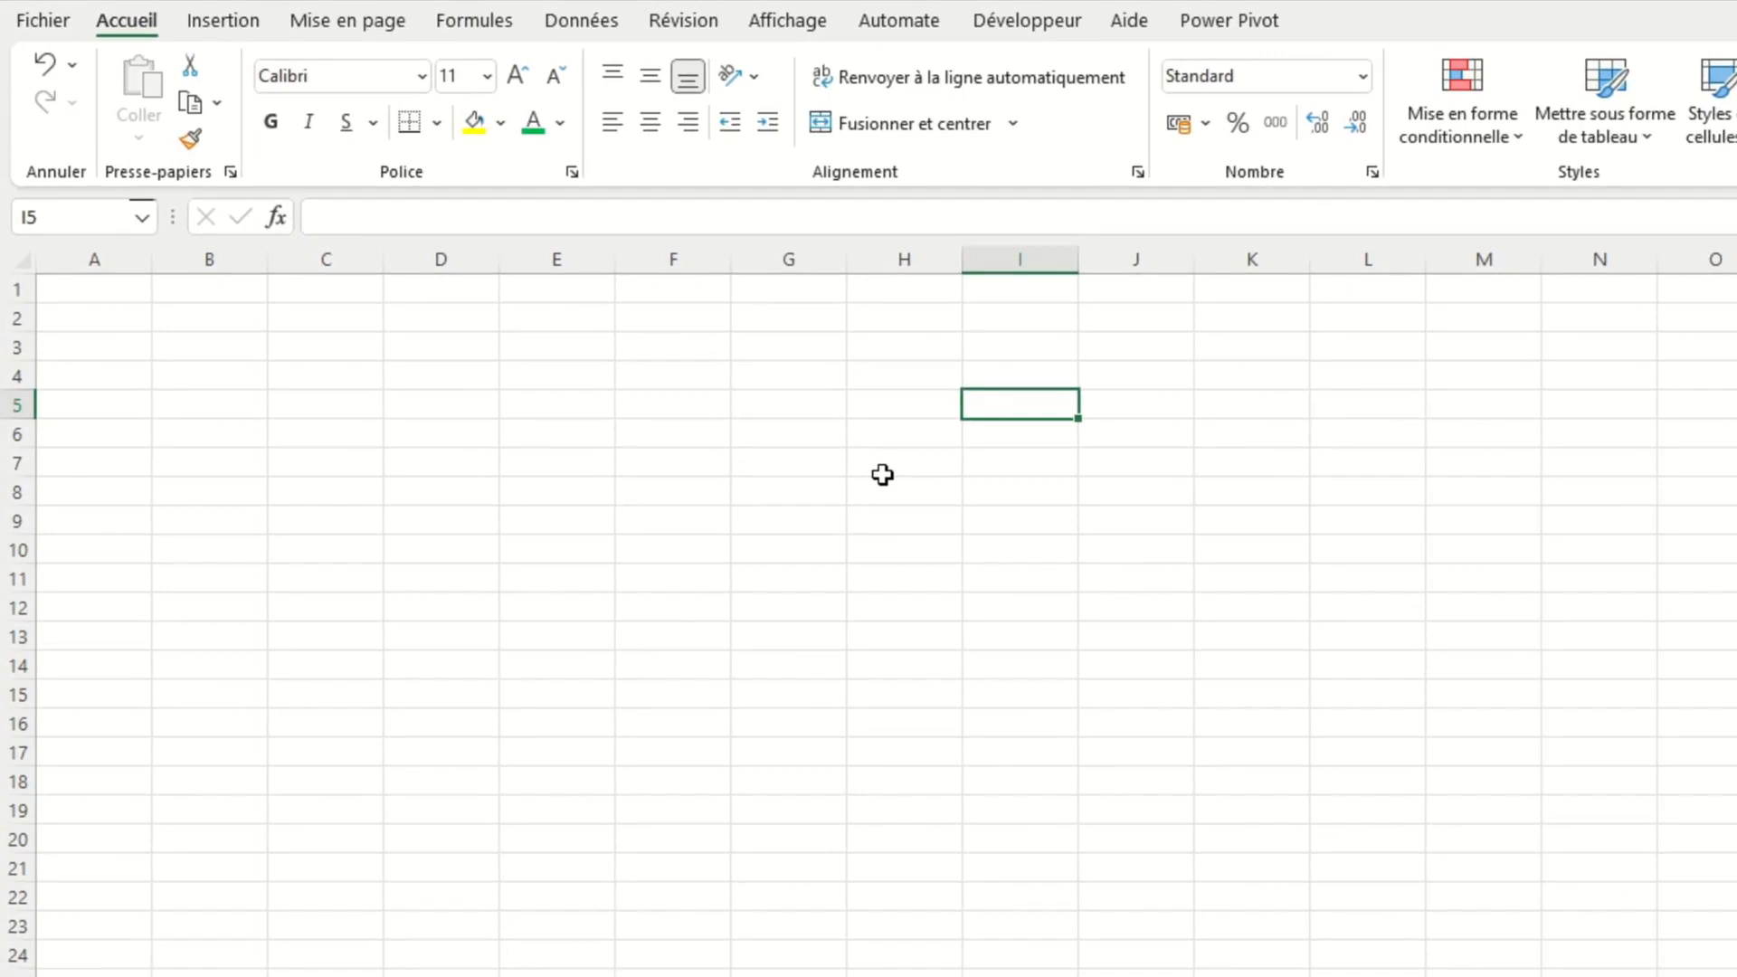
type("Date")
key("Tab")
type("CA")
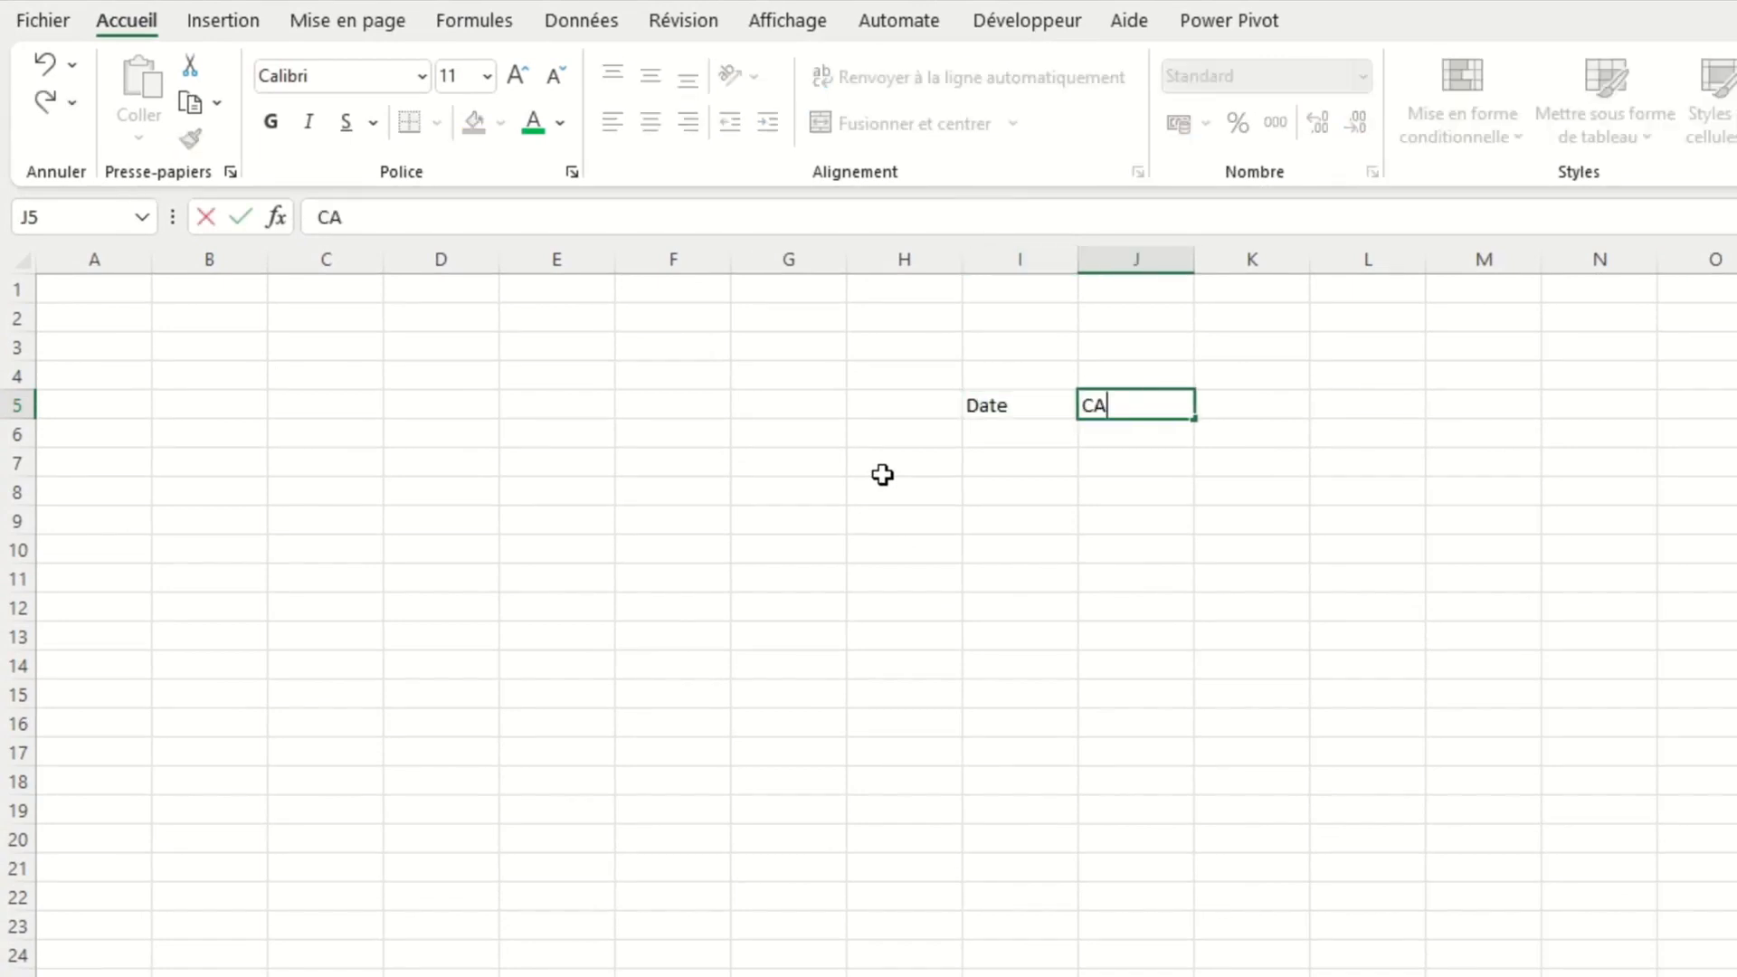
type(" Cit")
key("Tab")
type("CA")
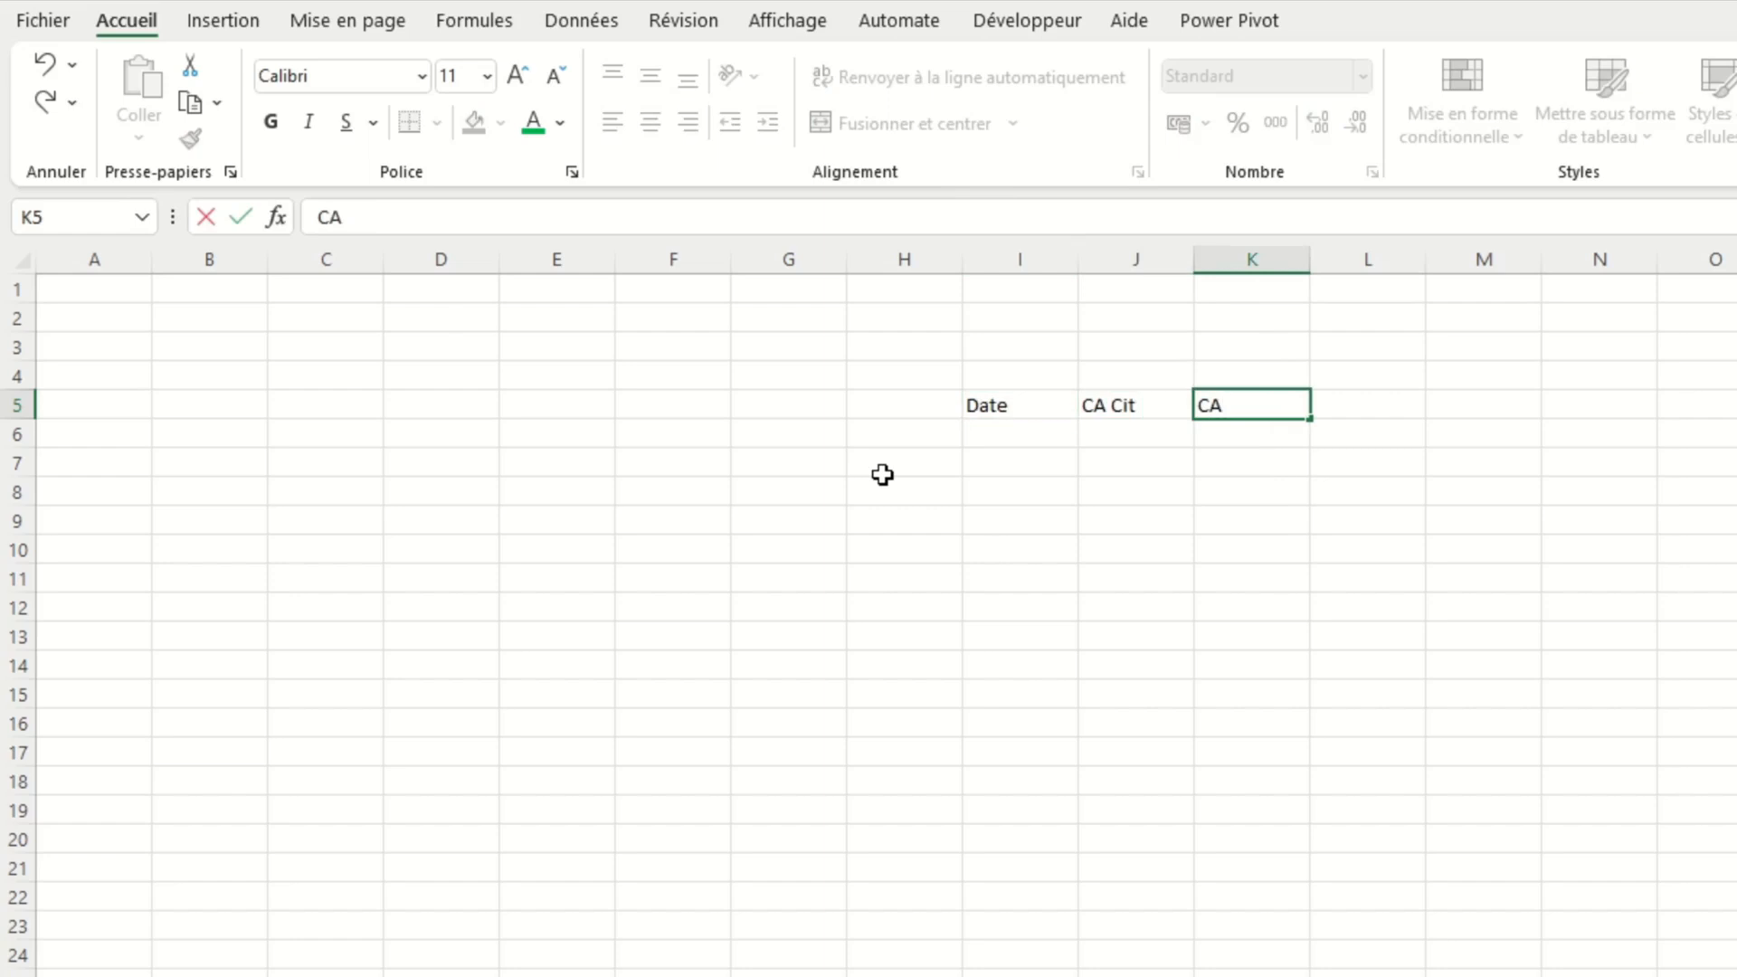
type(" SUV")
key("Tab")
type("qua")
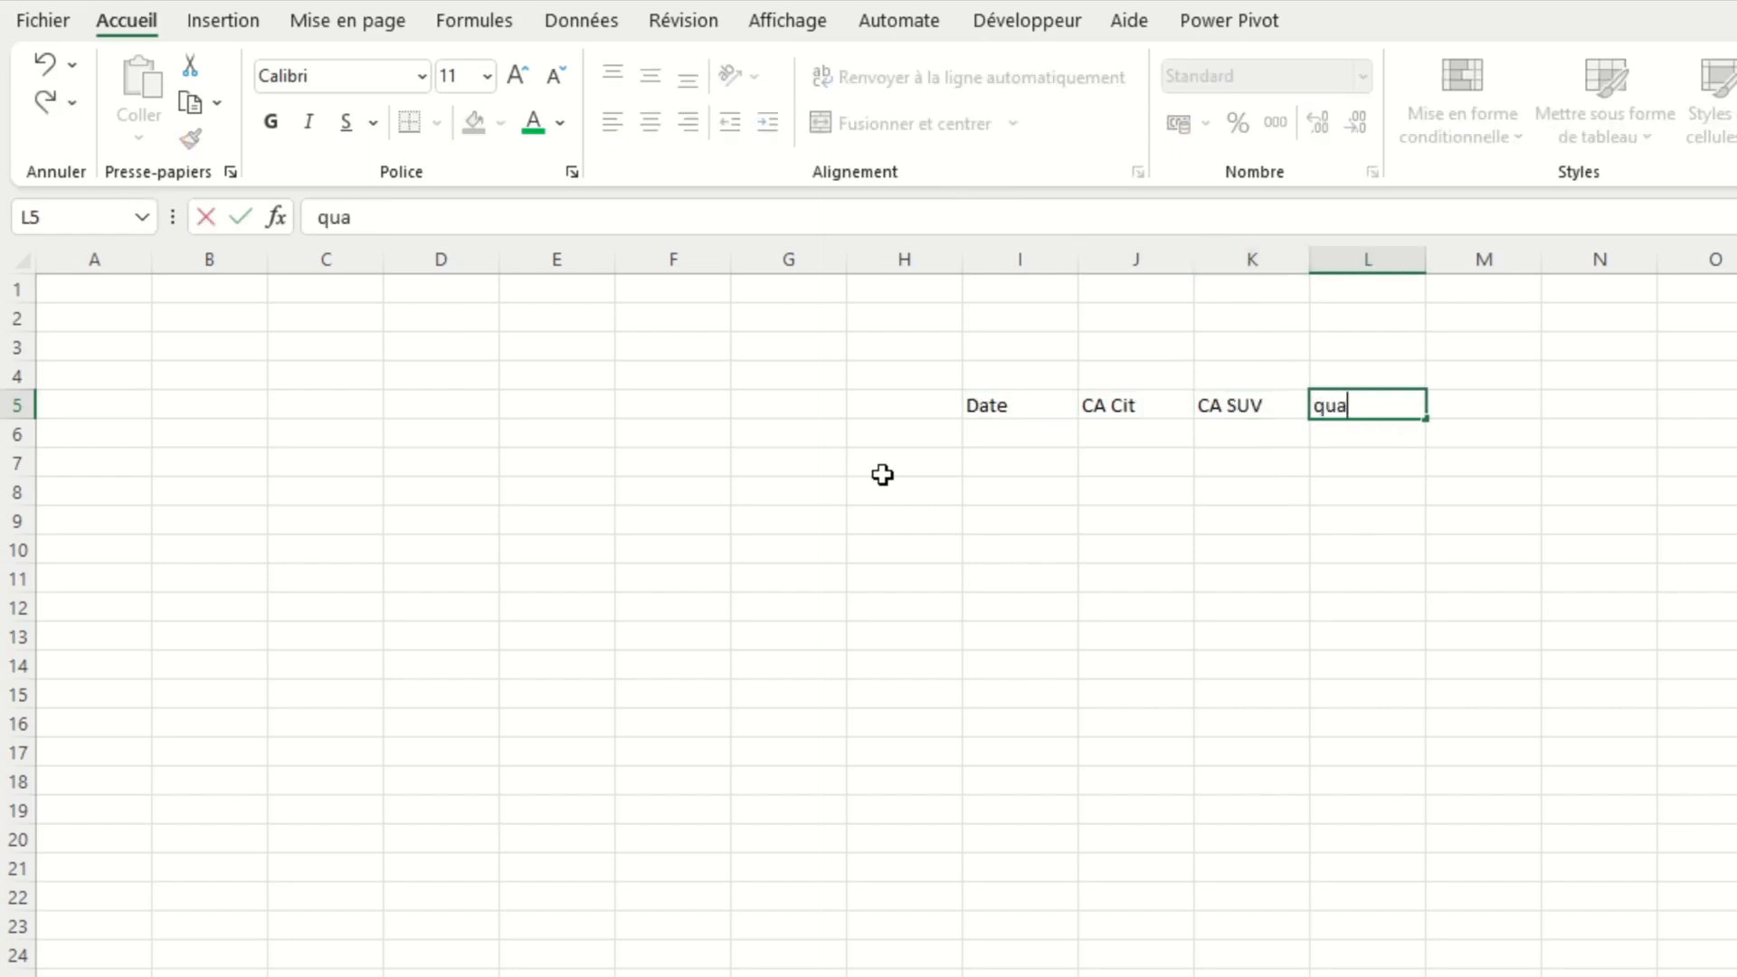
type("lité Cit")
key("Tab")
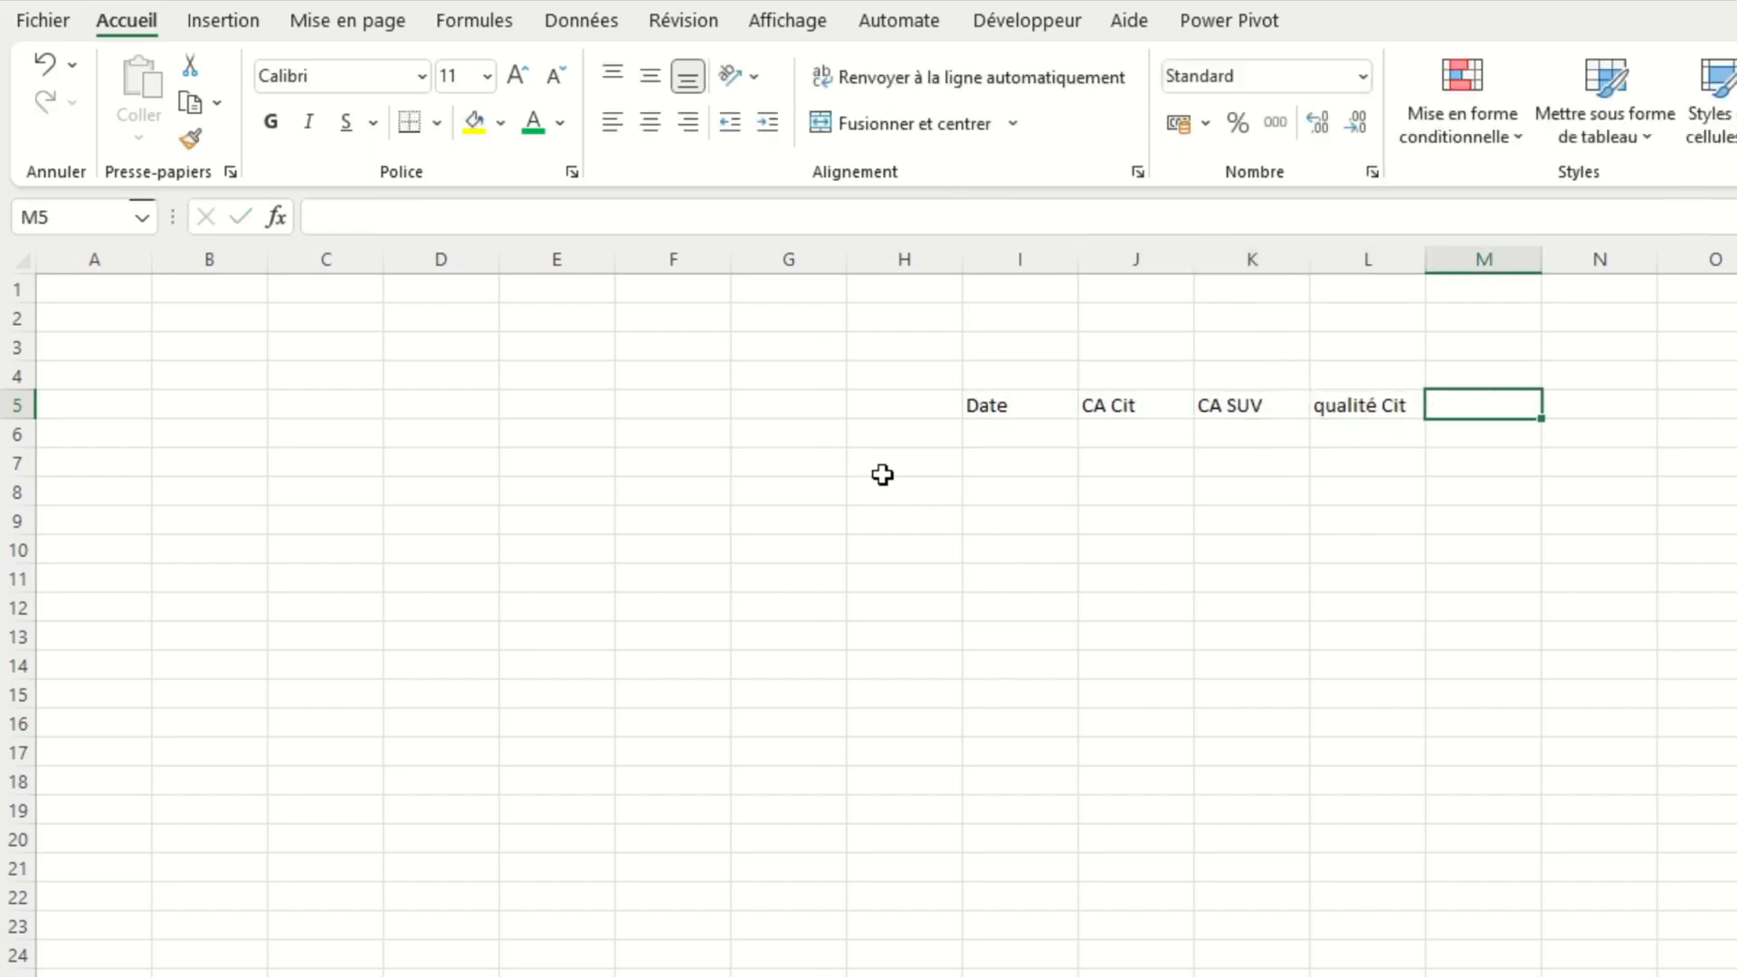
type("qualité SUV")
key("Return")
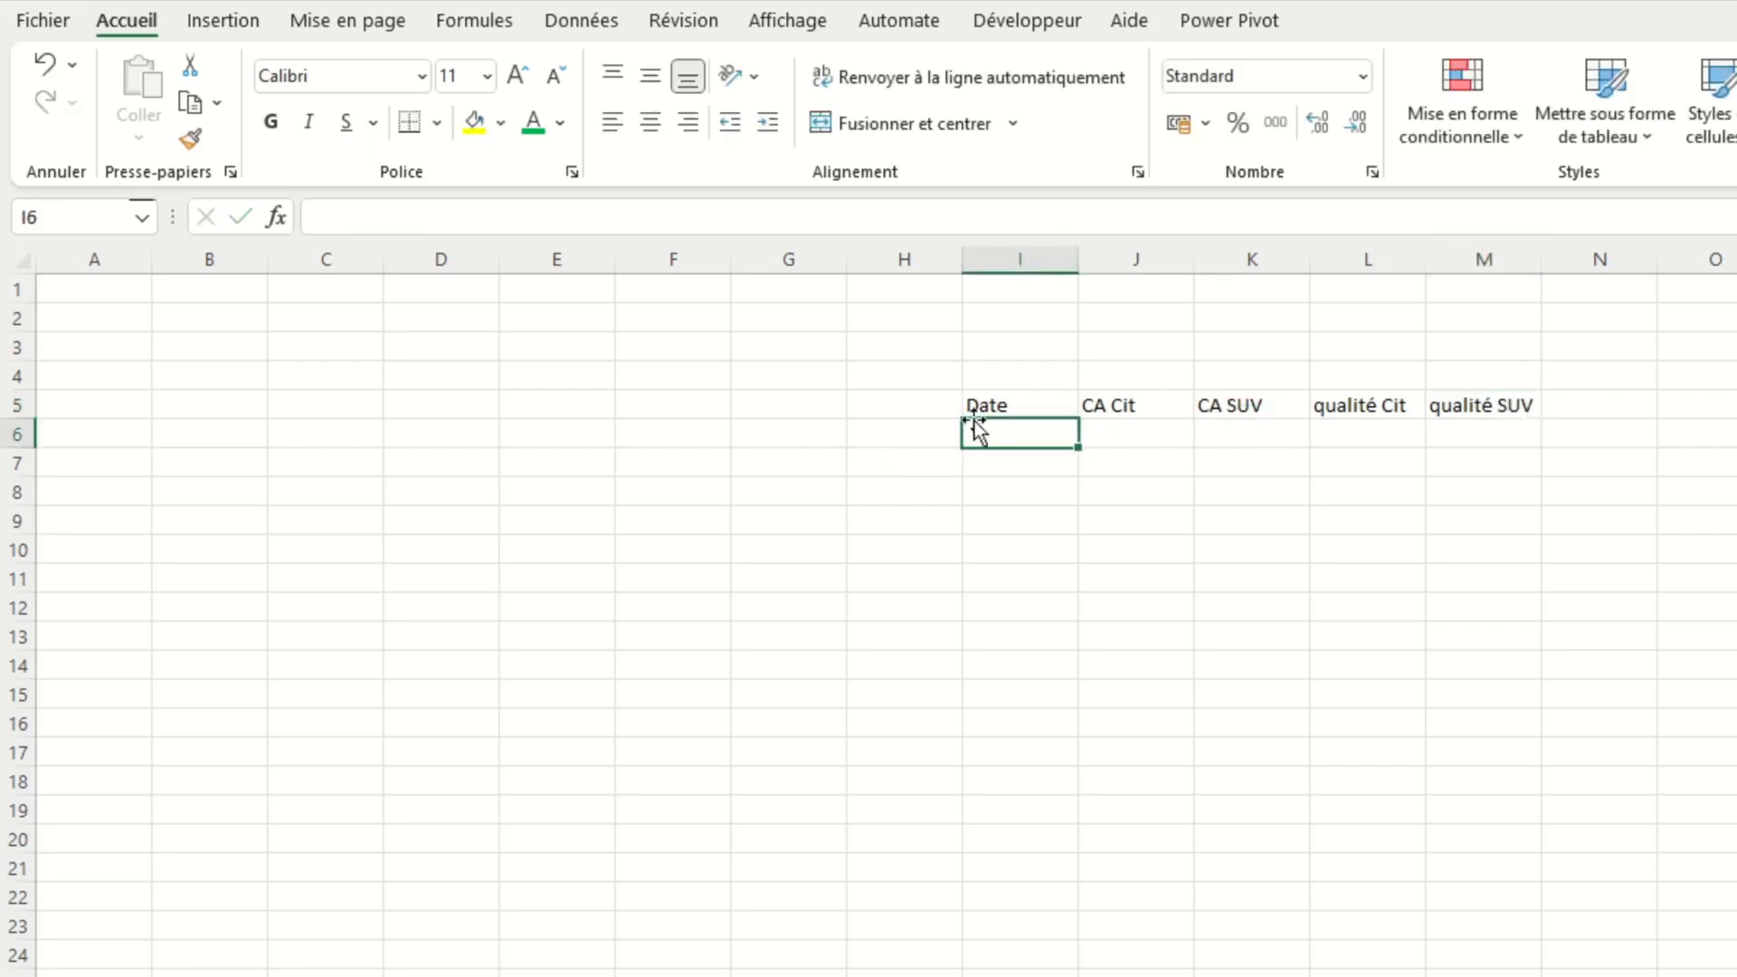
Step: Apply all borders to the range I5:M10
left_click_drag(995, 406, 1450, 548)
left_click(442, 127)
left_click(469, 408)
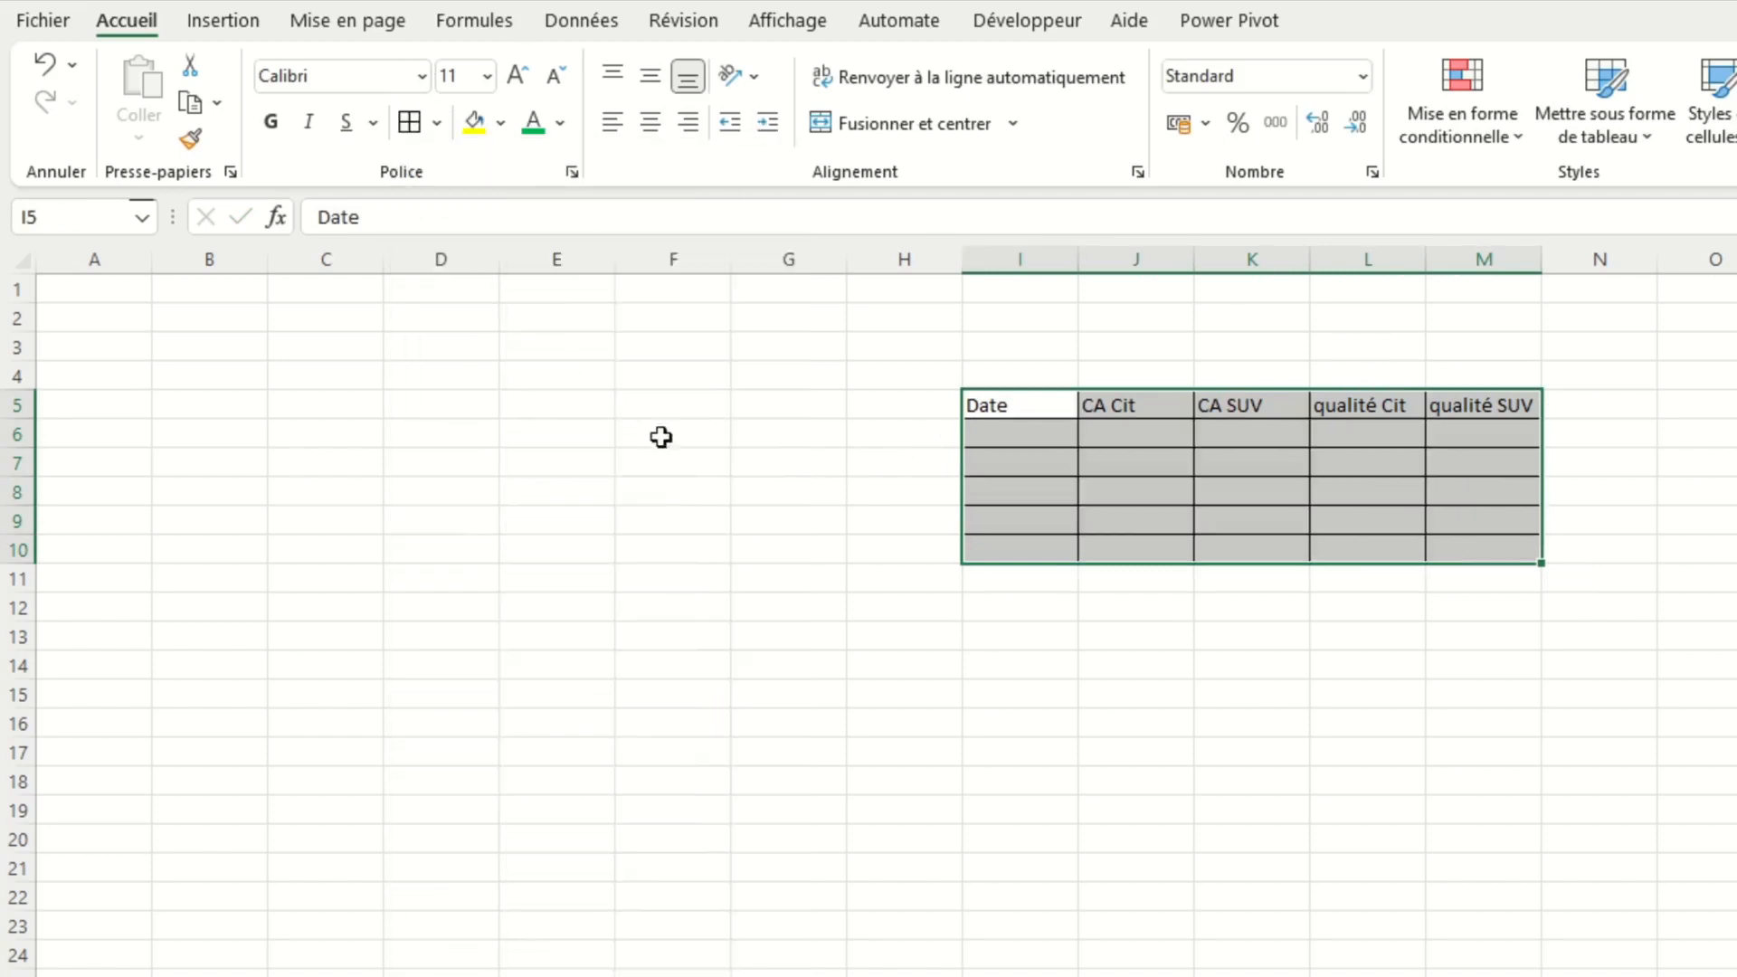
Step: Enter the label "Dernière date :" in cell I3
left_click(1020, 356)
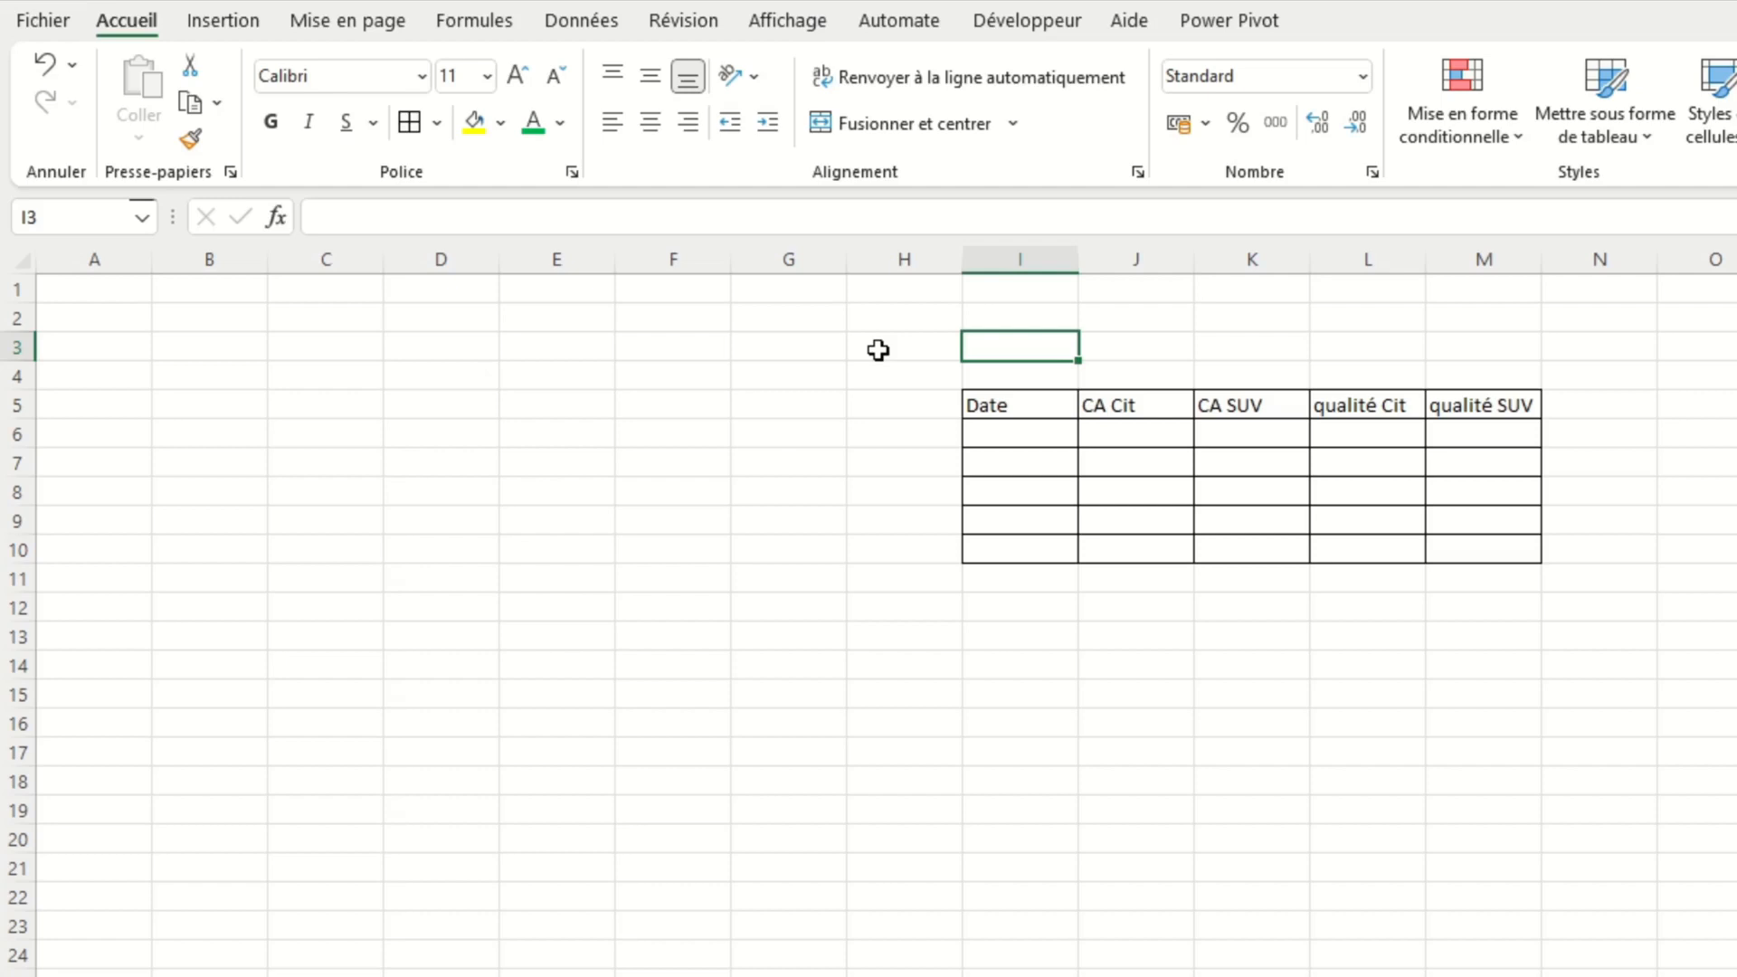
type("Dernière date :")
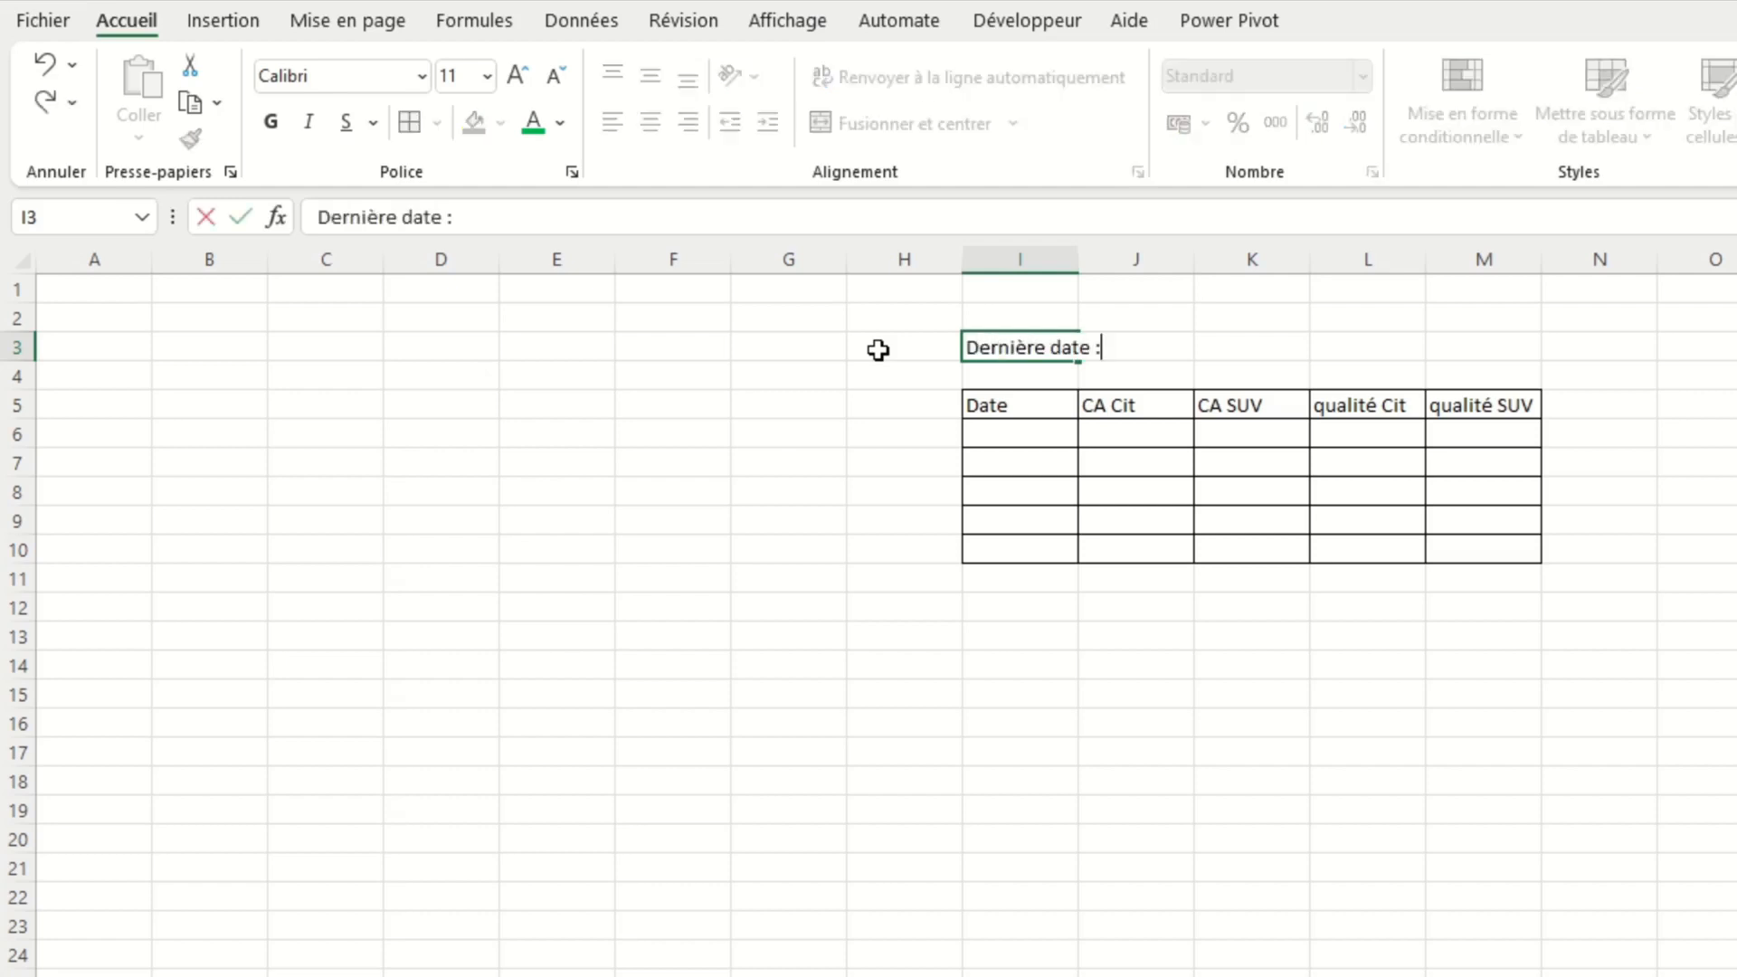
left_click(883, 322)
Step: Format I3:J3 with the horizontal alignment "Centré sur plusieurs colonnes" so the label is centred across both cells
left_click_drag(1068, 351, 1102, 352)
right_click(1102, 352)
left_click(1167, 975)
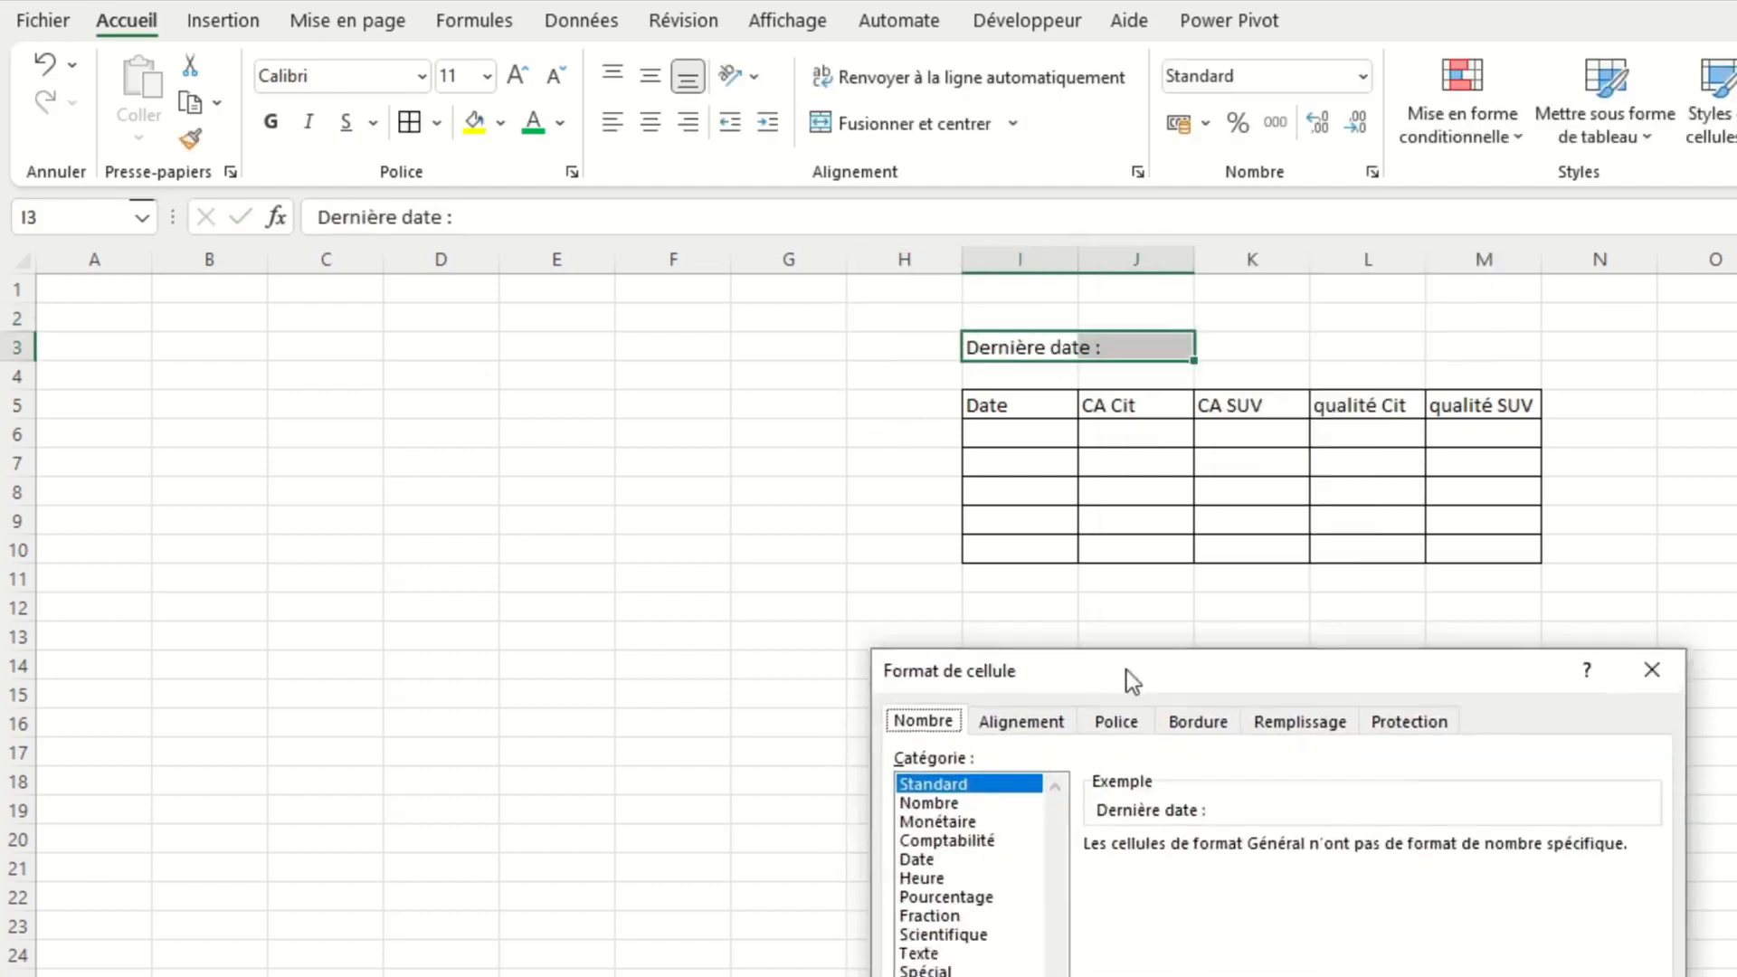
left_click_drag(1126, 670, 1107, 469)
left_click(1003, 520)
left_click(970, 618)
left_click(996, 756)
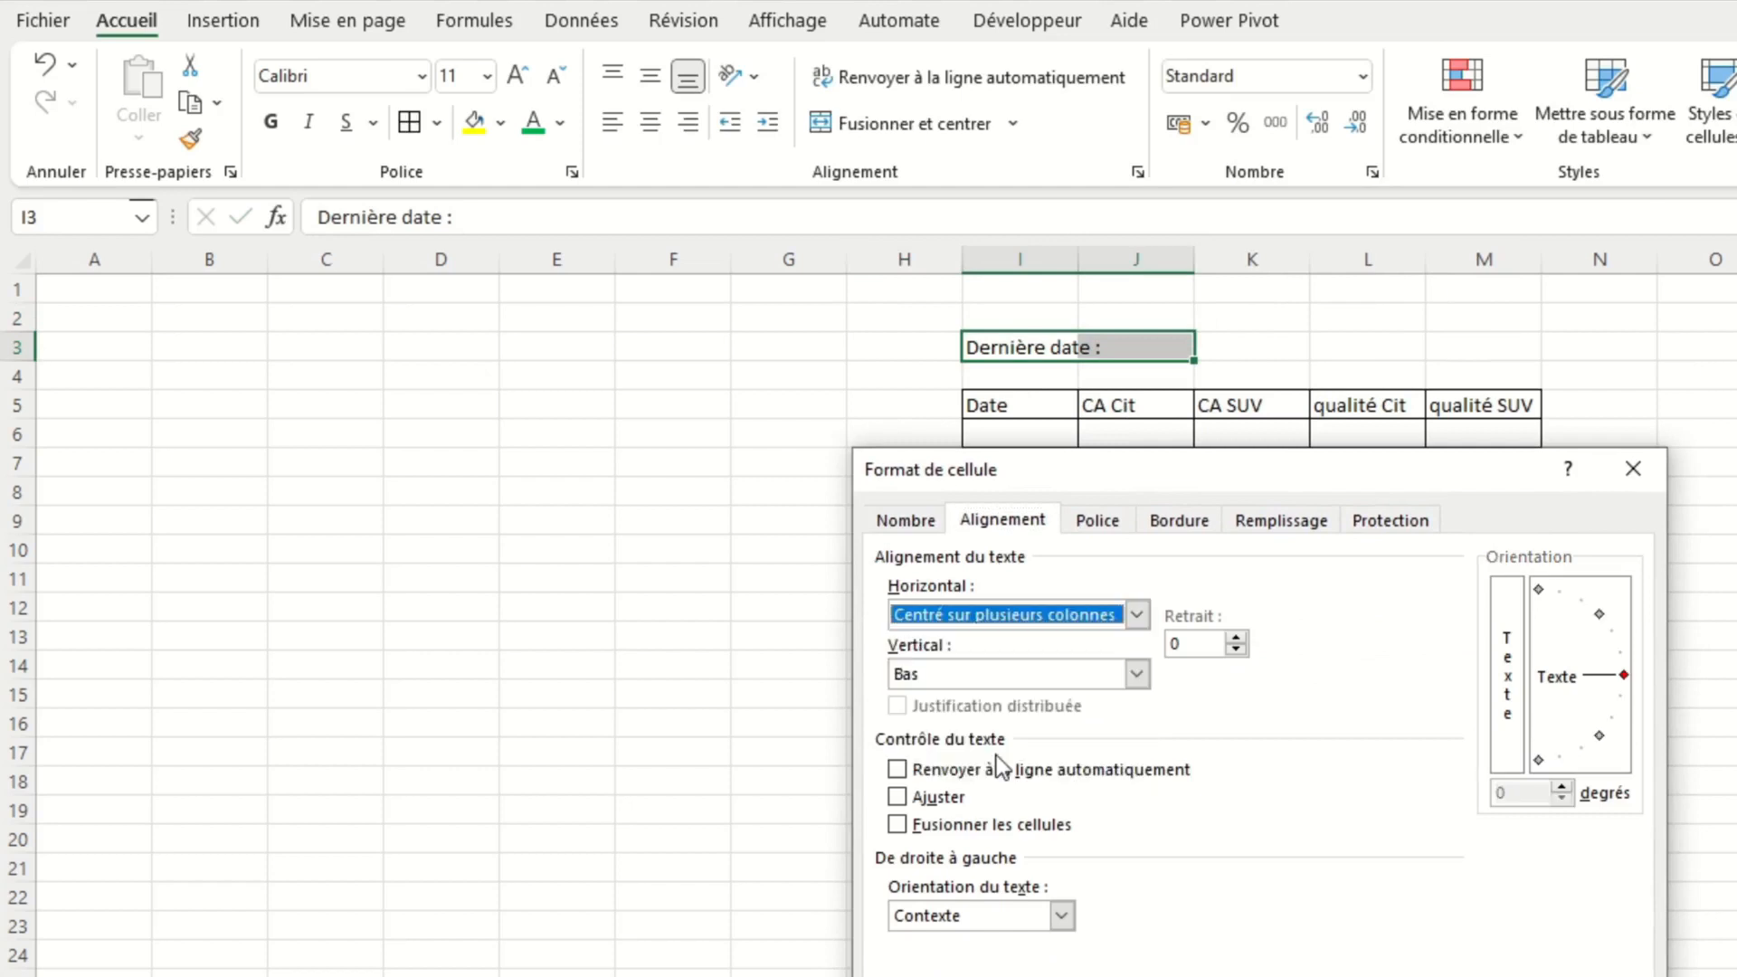
key("Return")
left_click(1280, 634)
Step: Apply borders to the label and date cells in I3:K3
left_click_drag(1222, 358, 1023, 346)
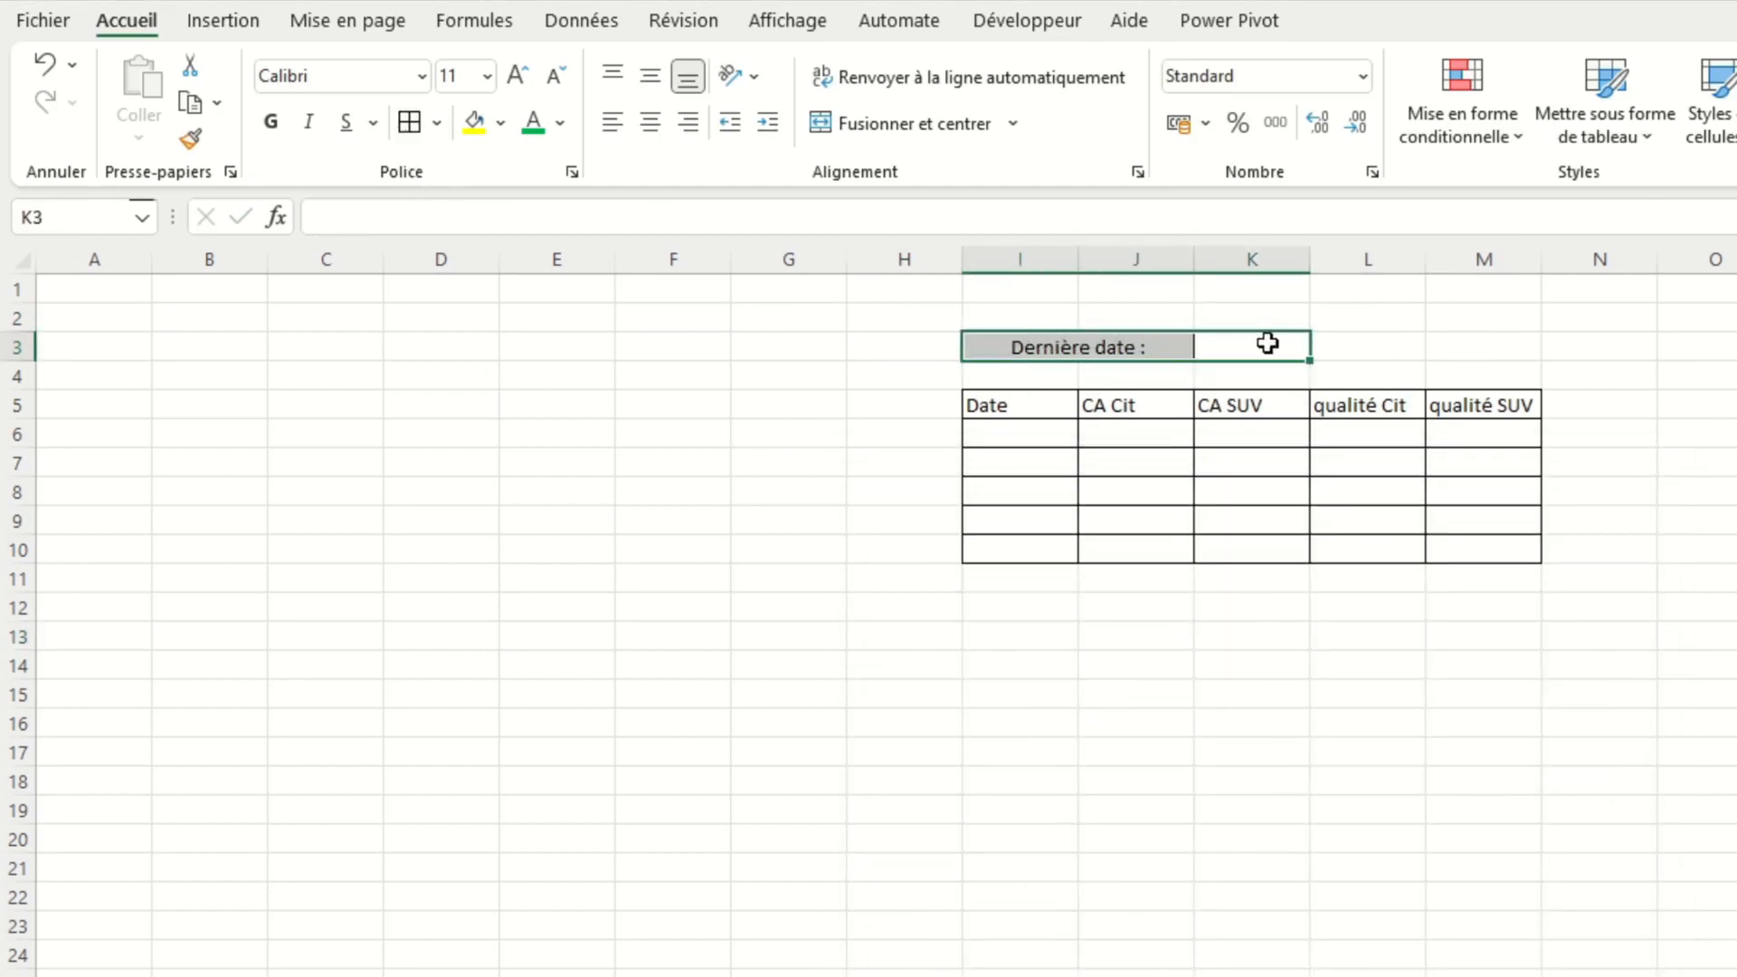
left_click(1267, 343)
left_click(1586, 353)
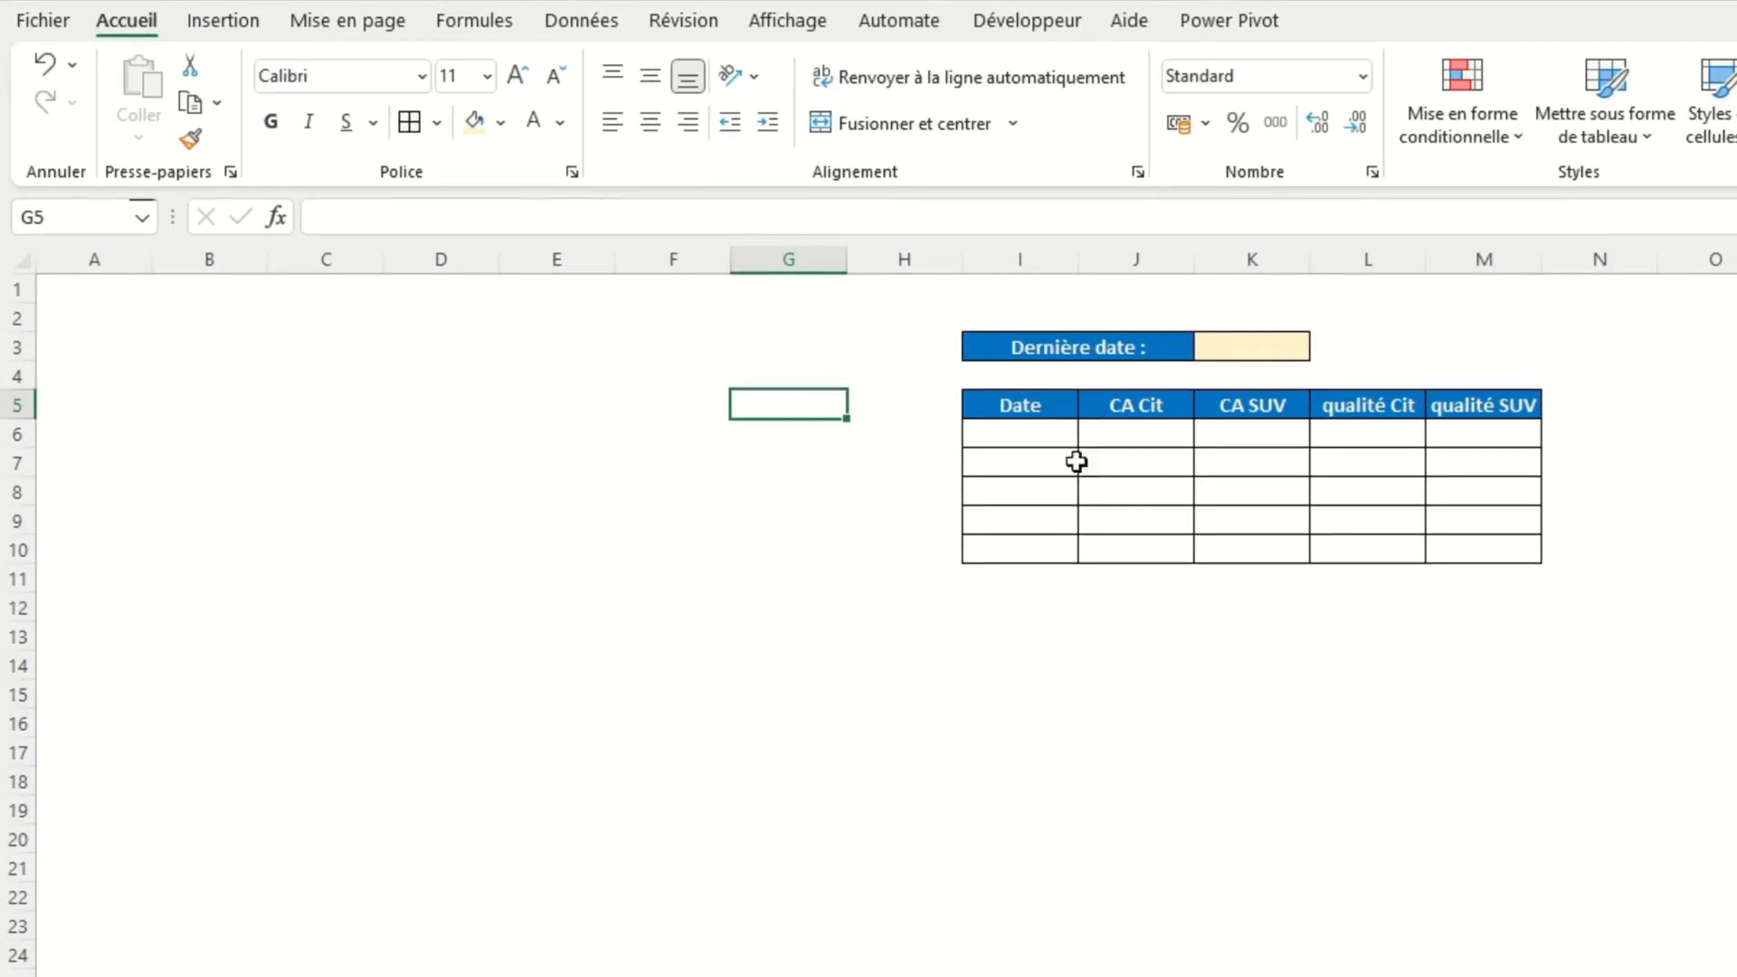
Step: Enter the last date 07/10/2022 in cell K3
left_click(1242, 345)
type("07/10/2022")
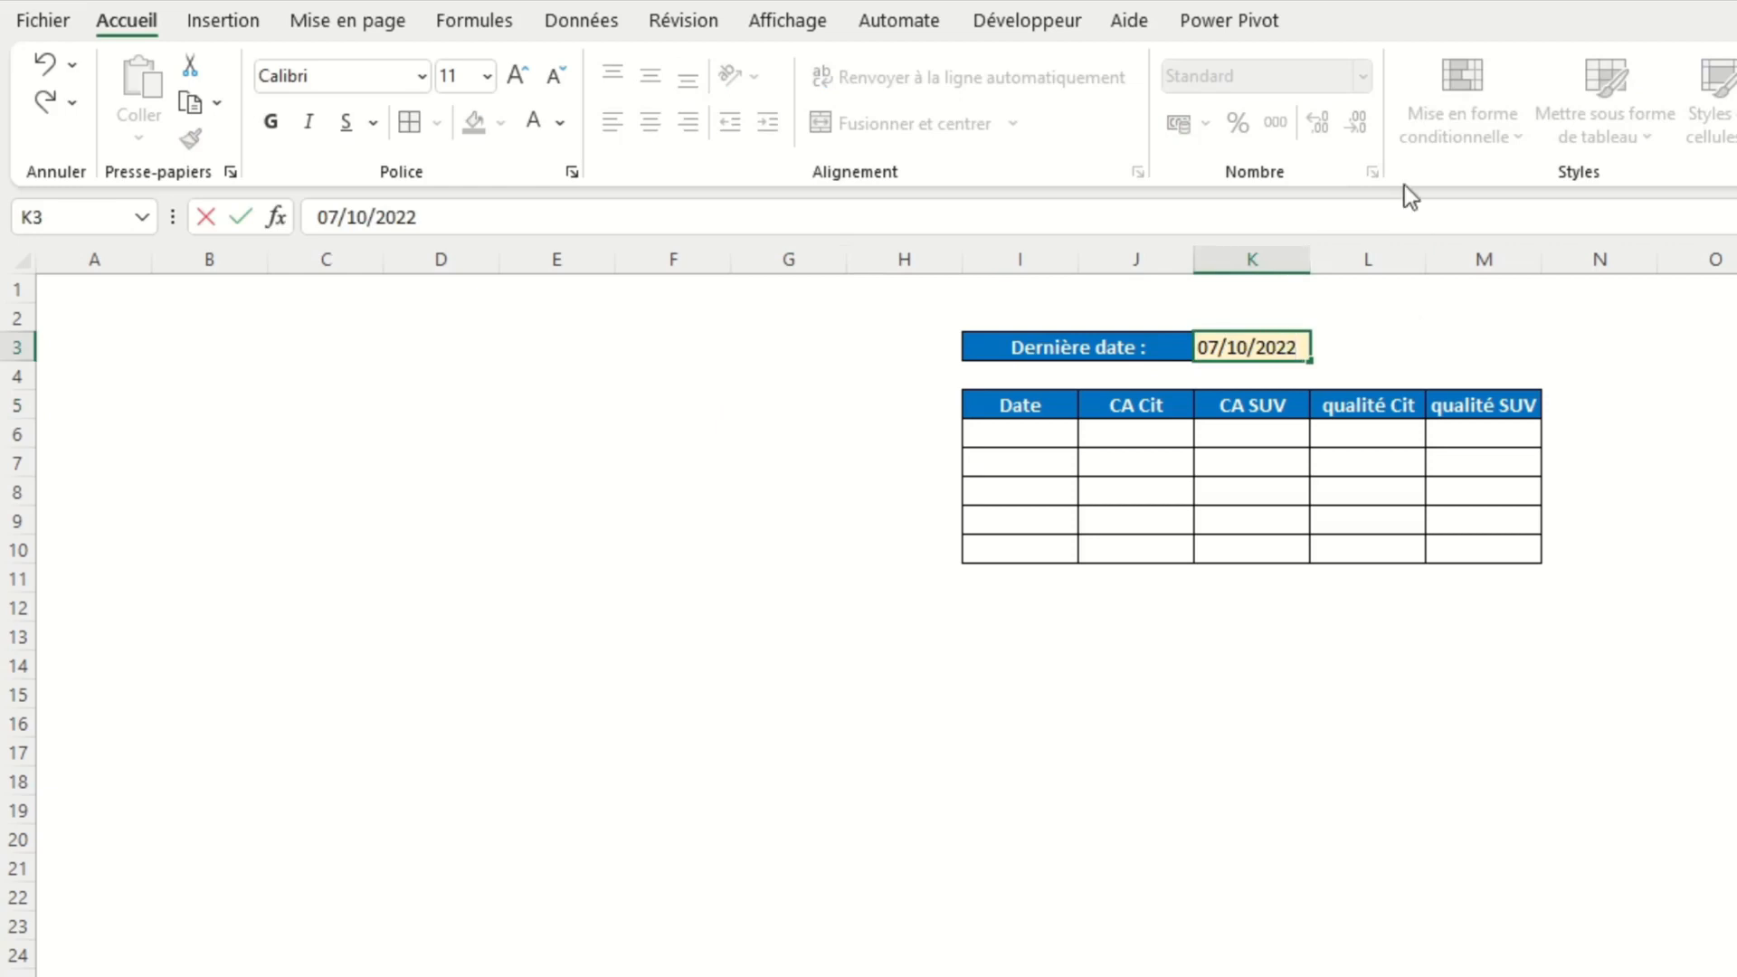
left_click(1365, 359)
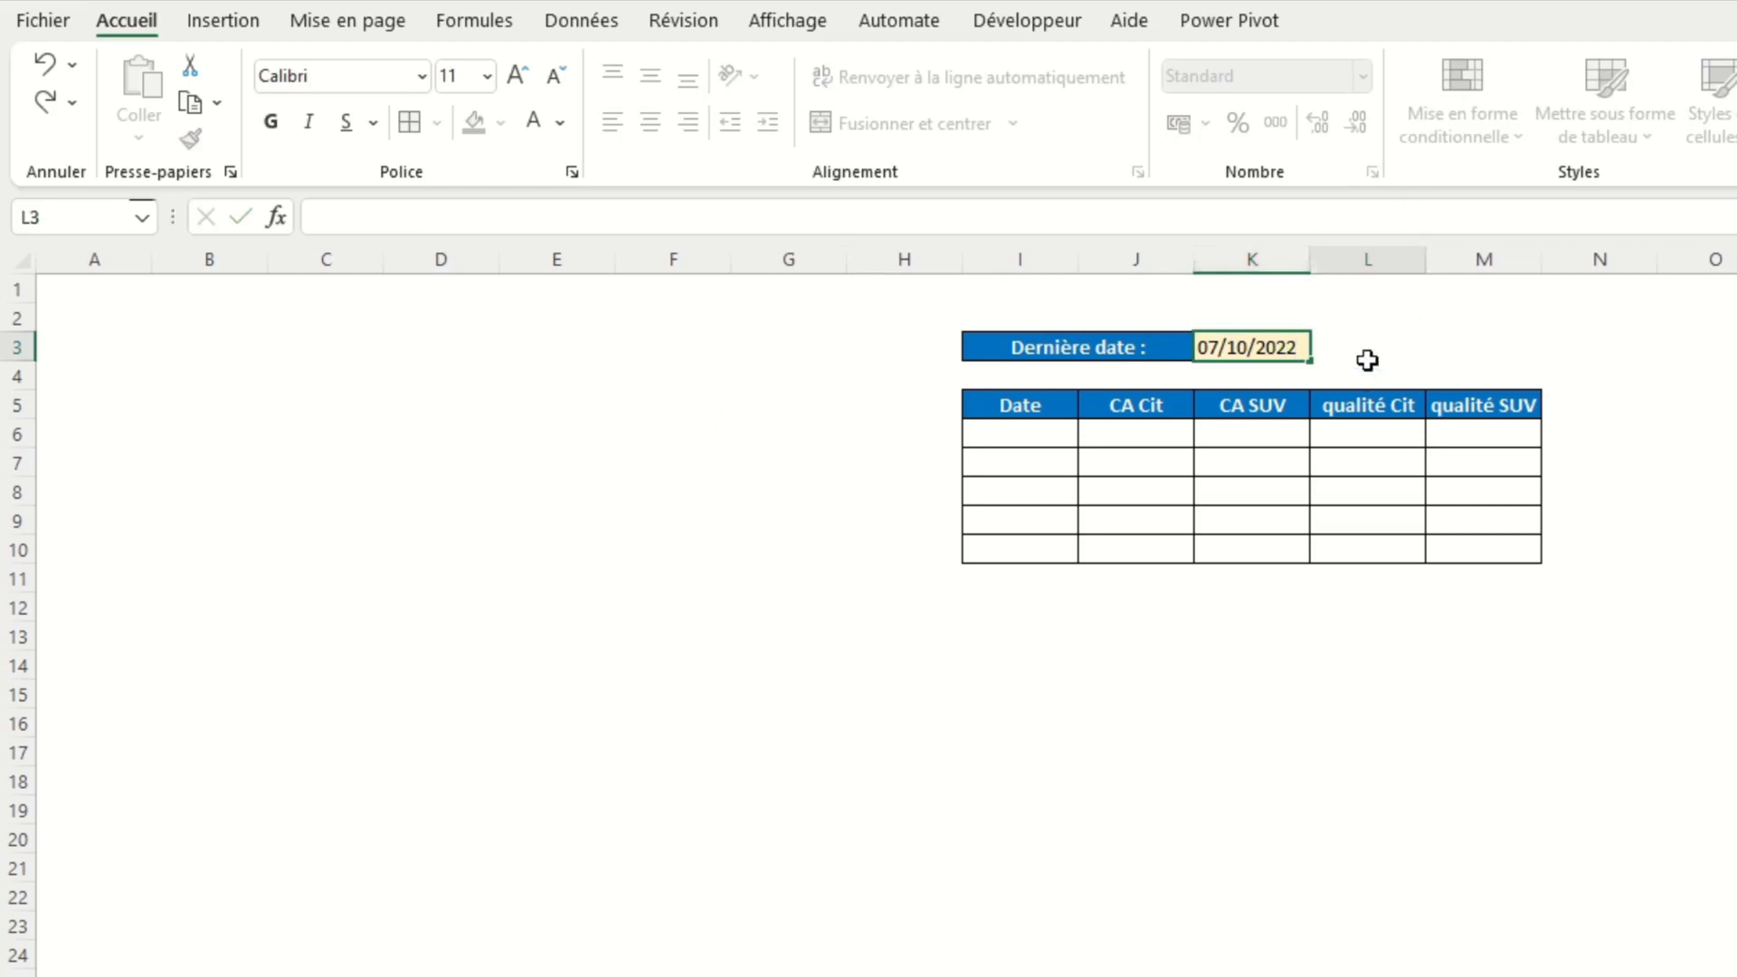
Step: Link the last Date row, I10, to the last date with the formula =K3
left_click(1009, 544)
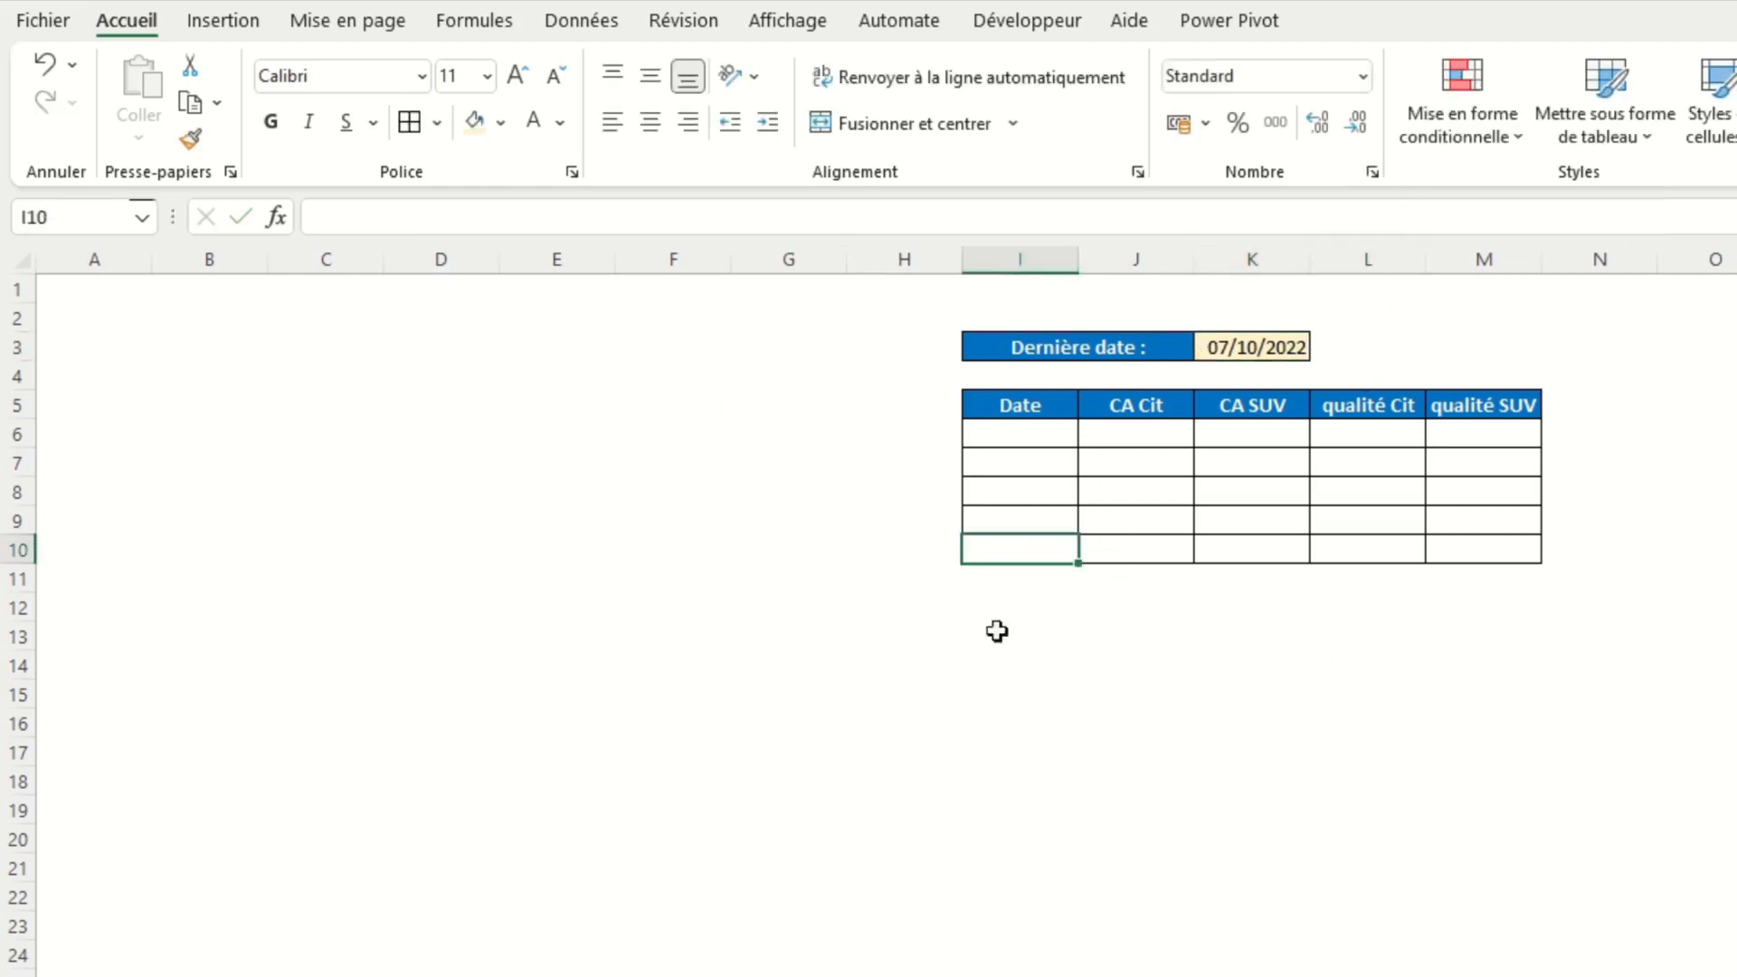
type("=")
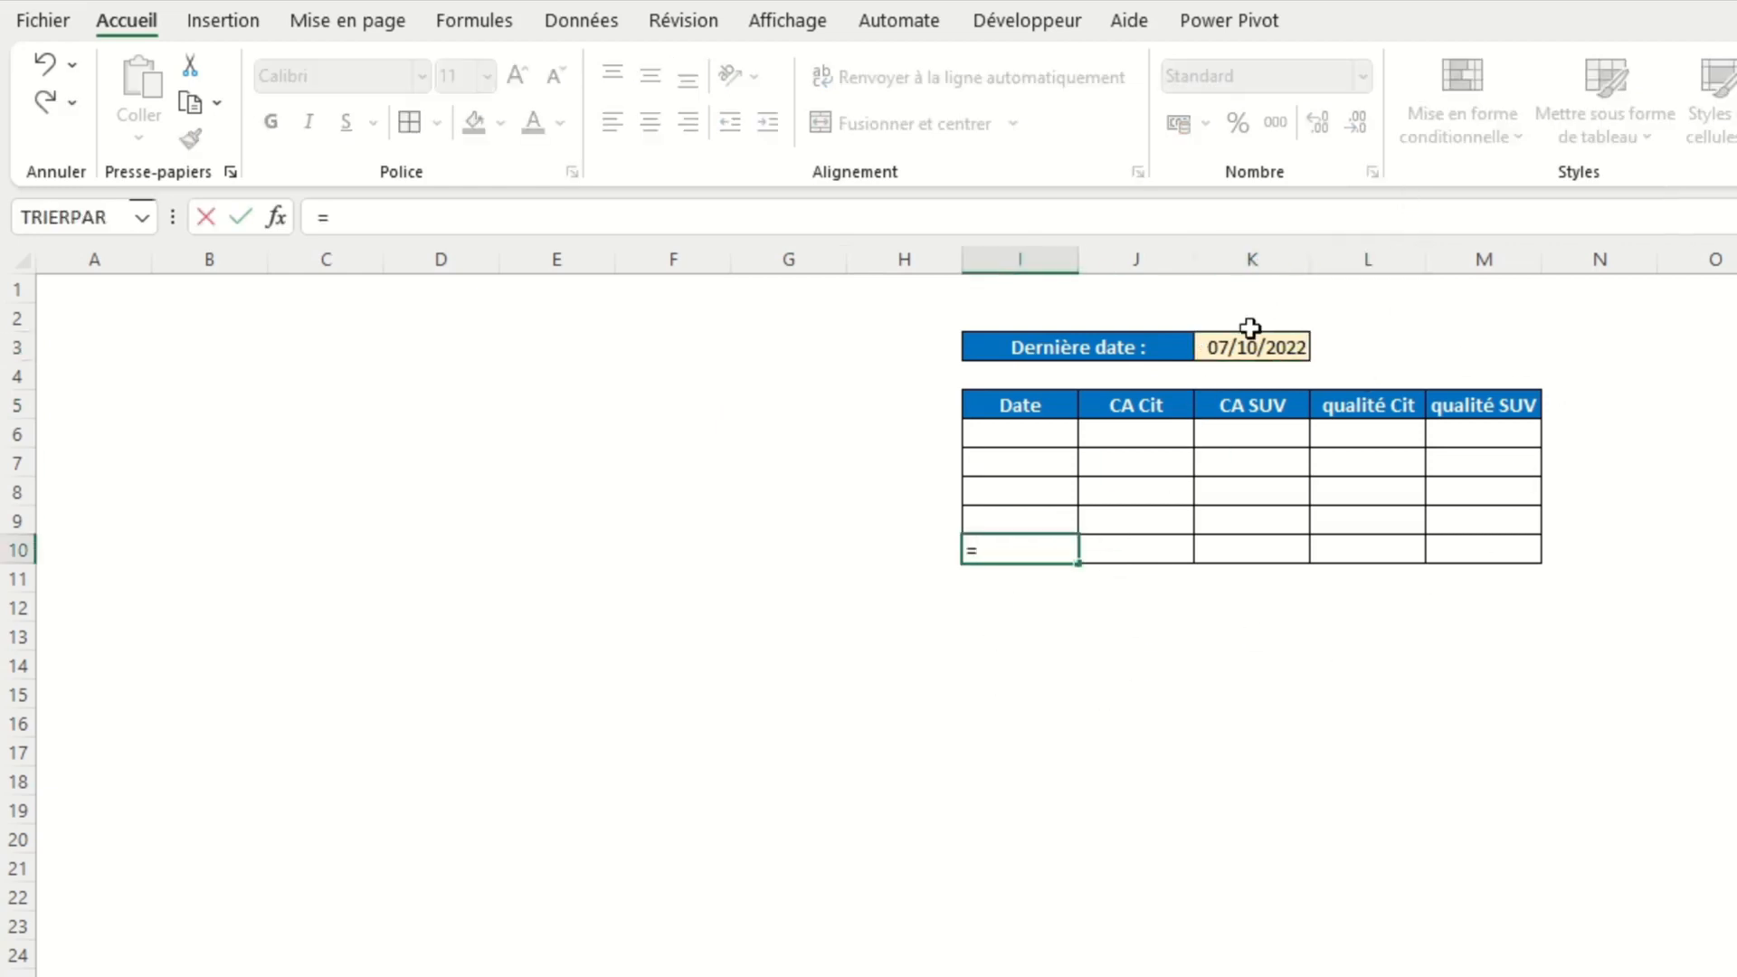
left_click(1242, 322)
left_click(1266, 338)
key("Return")
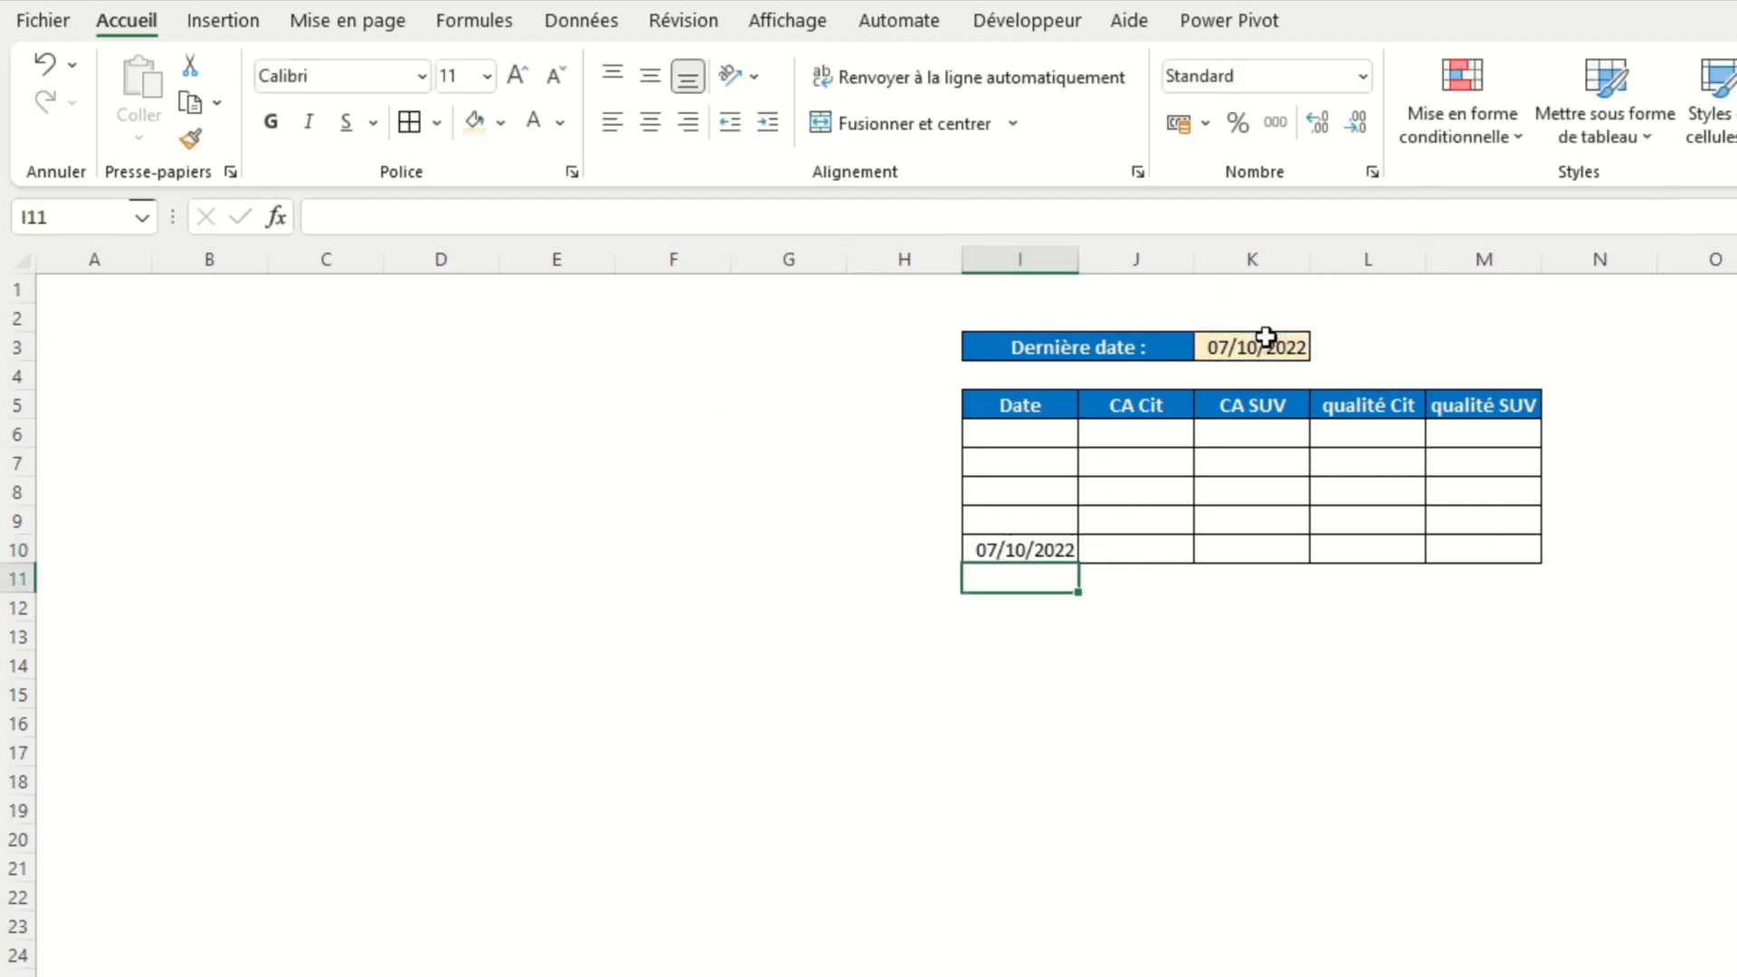
Step: Enter a formula in I9 that subtracts 1 from the date in I10
left_click(1021, 517)
type("=")
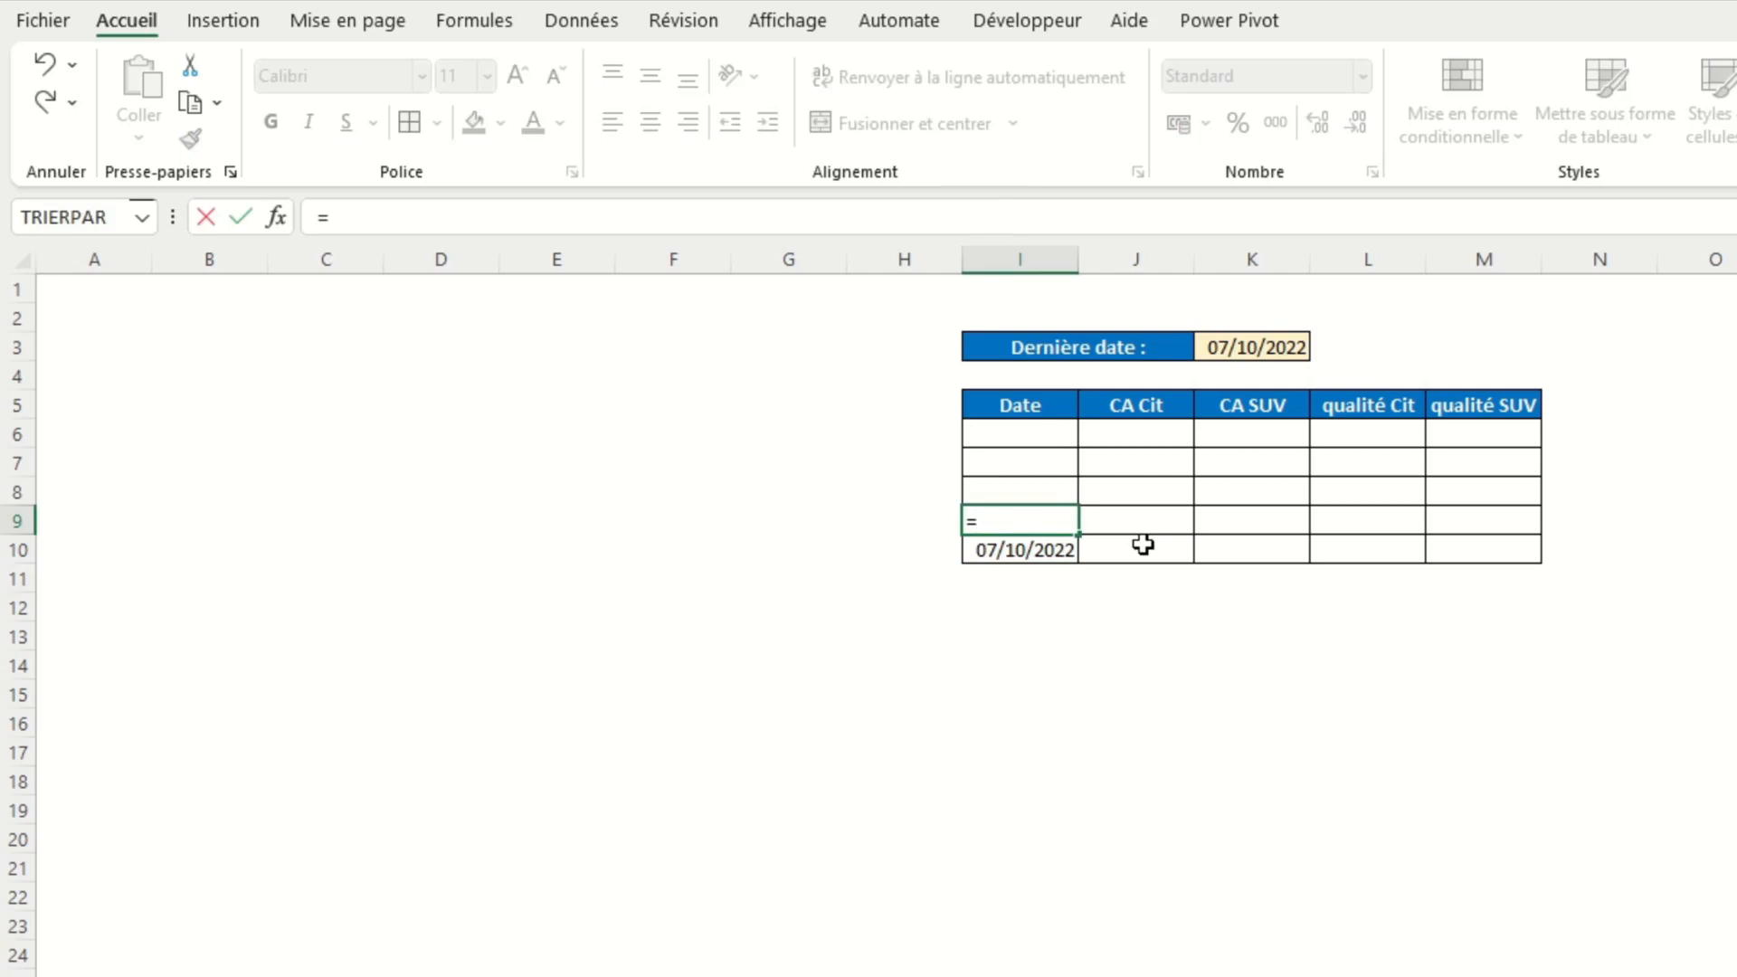
key("Down")
type("-1")
key("Return")
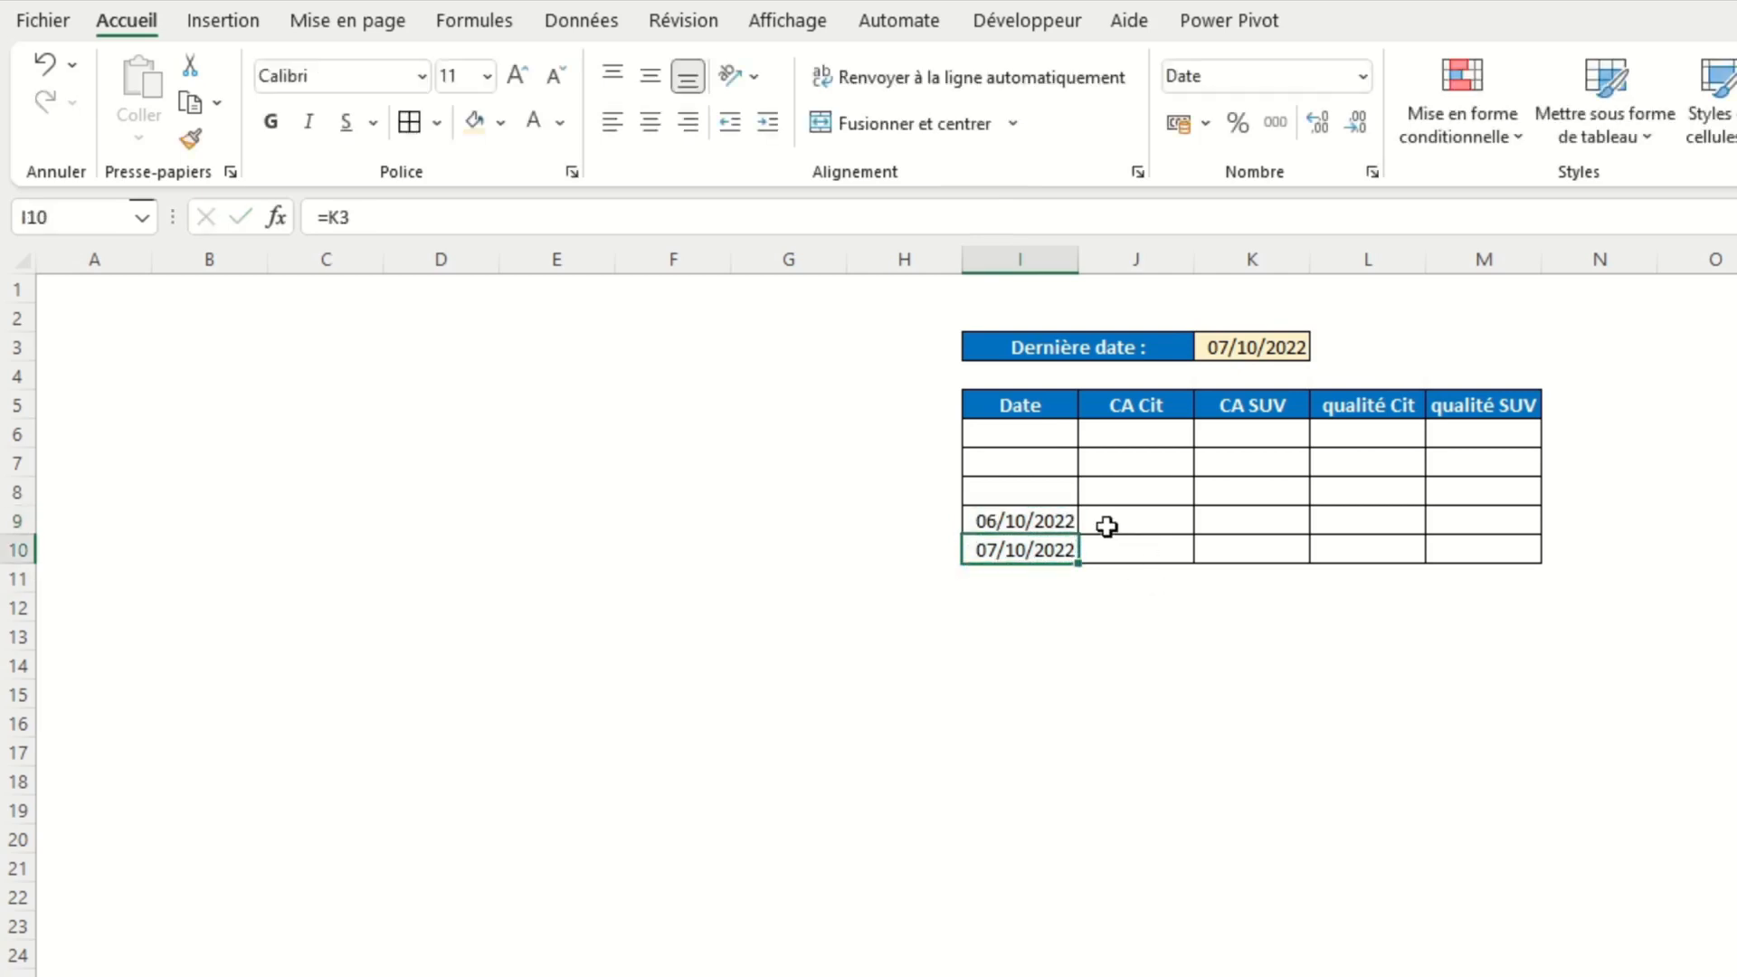
Step: Fill the previous-day formula from I9 upward to I6
left_click(1072, 523)
left_click_drag(1079, 533, 1089, 426)
left_click(1125, 655)
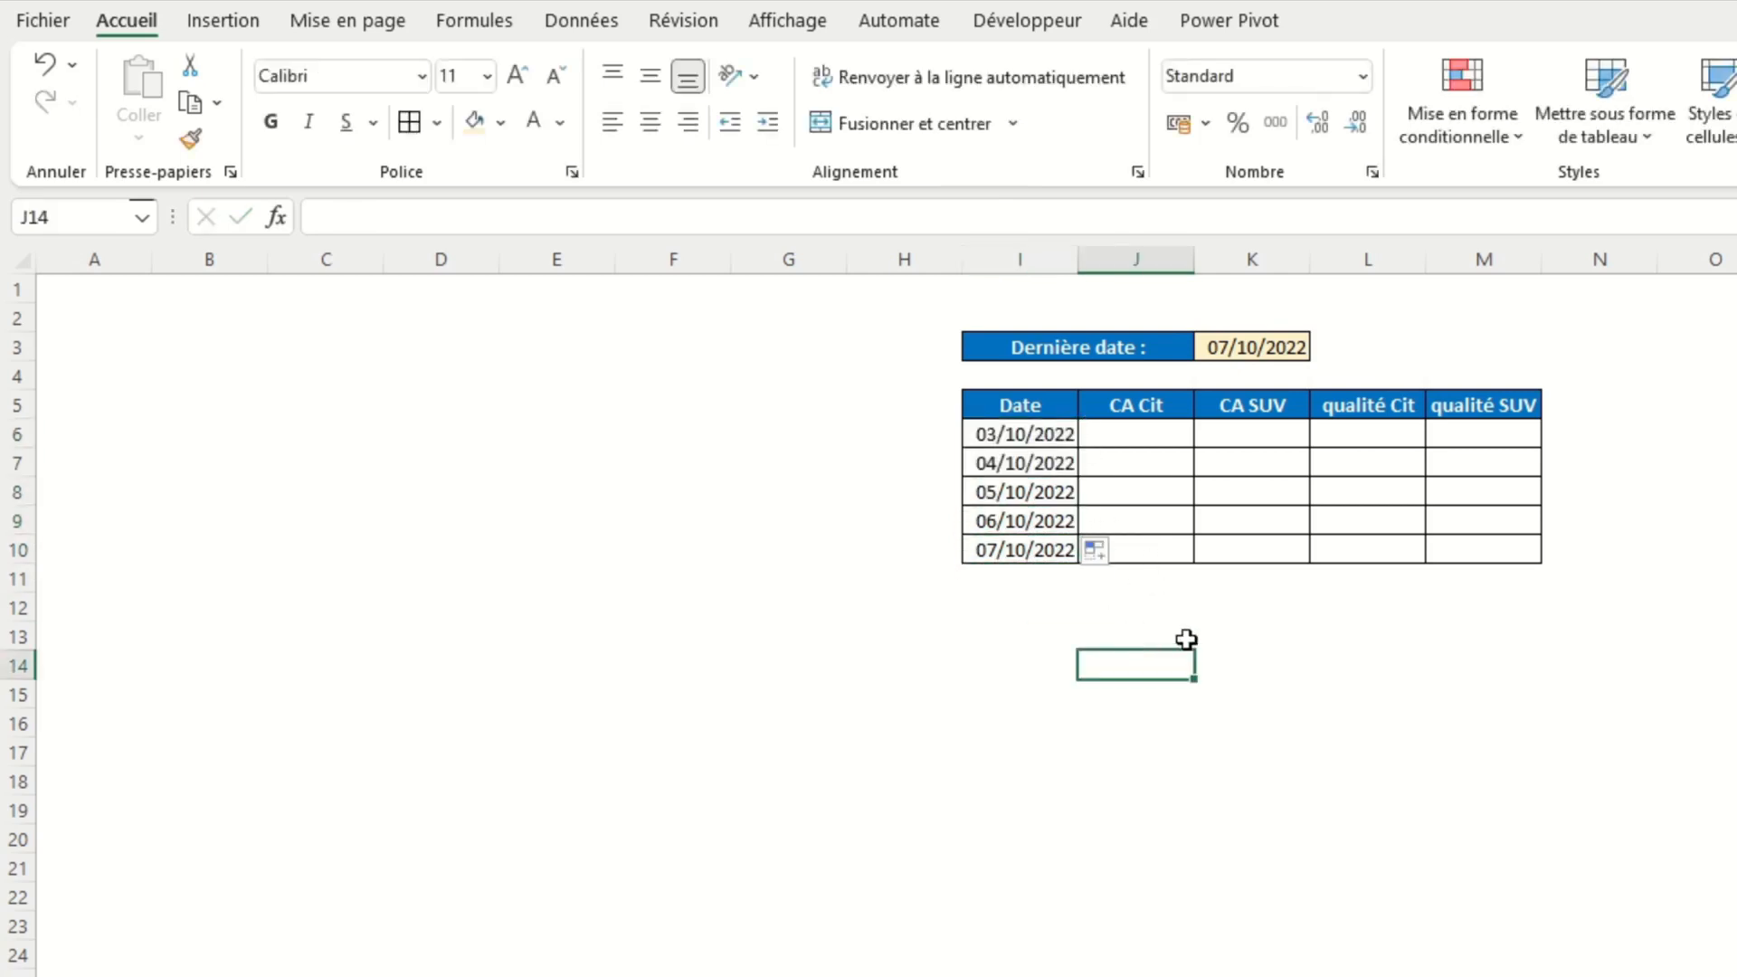
left_click(1197, 674)
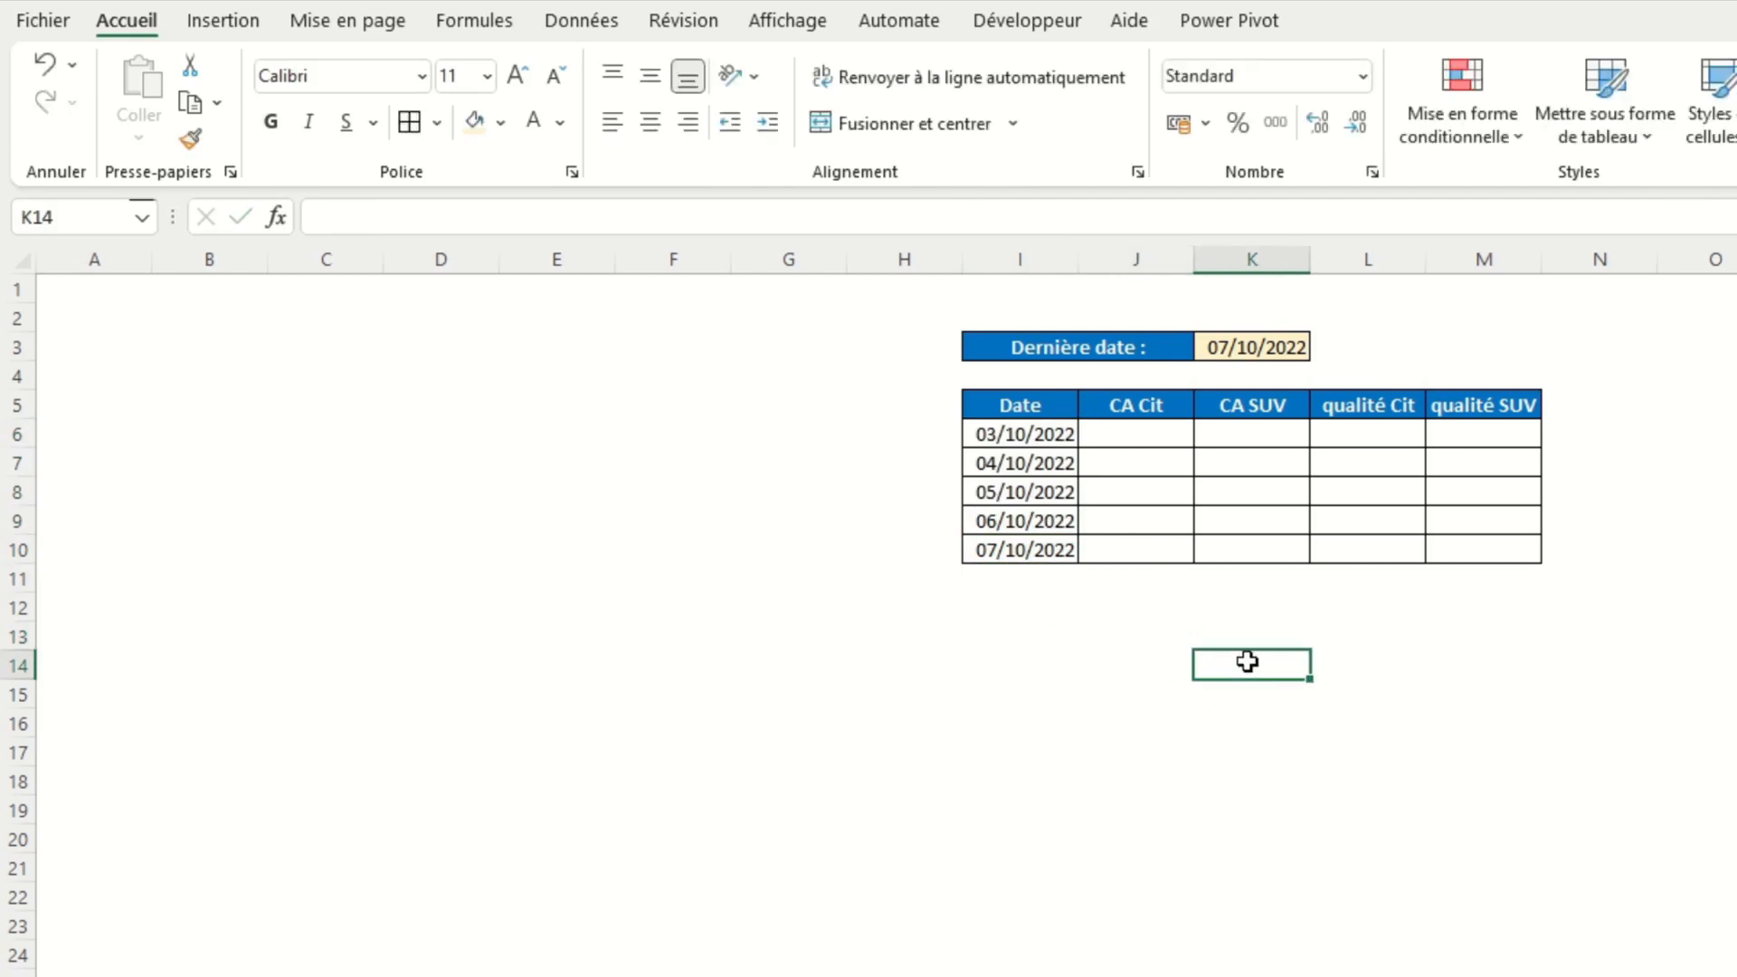
Step: Begin a RECHERCHEV formula in J6 with $I6 as the lookup value, fixing only the column
left_click(1133, 433)
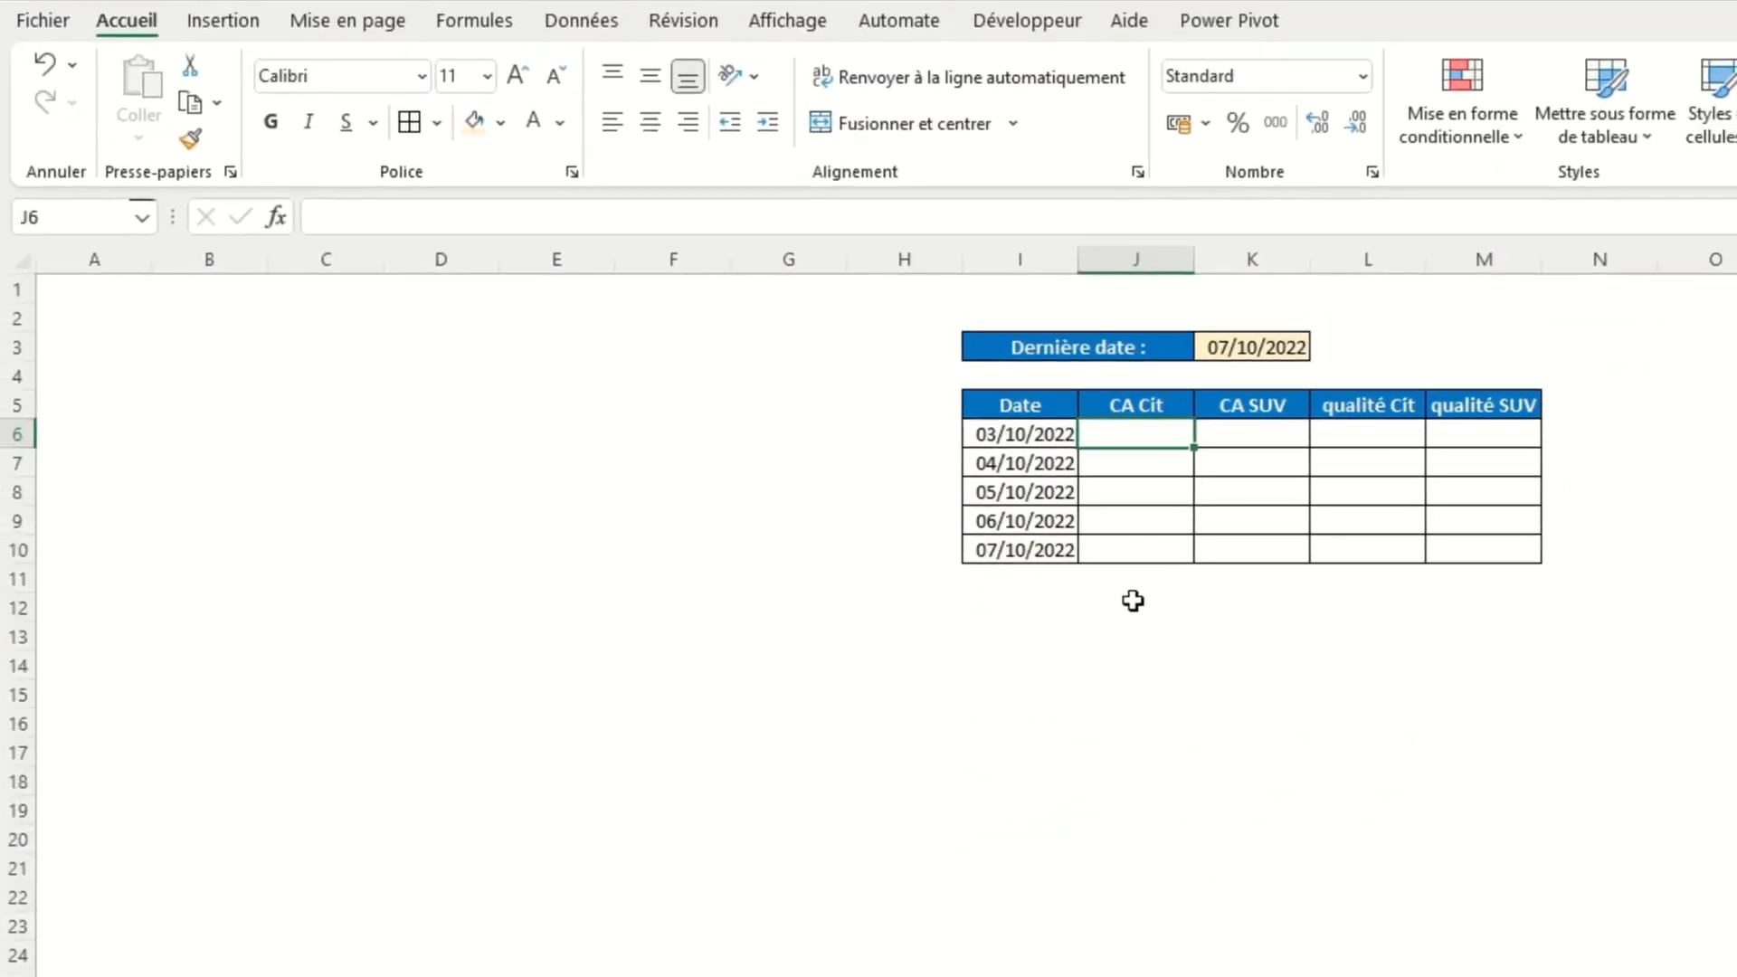
type("=re")
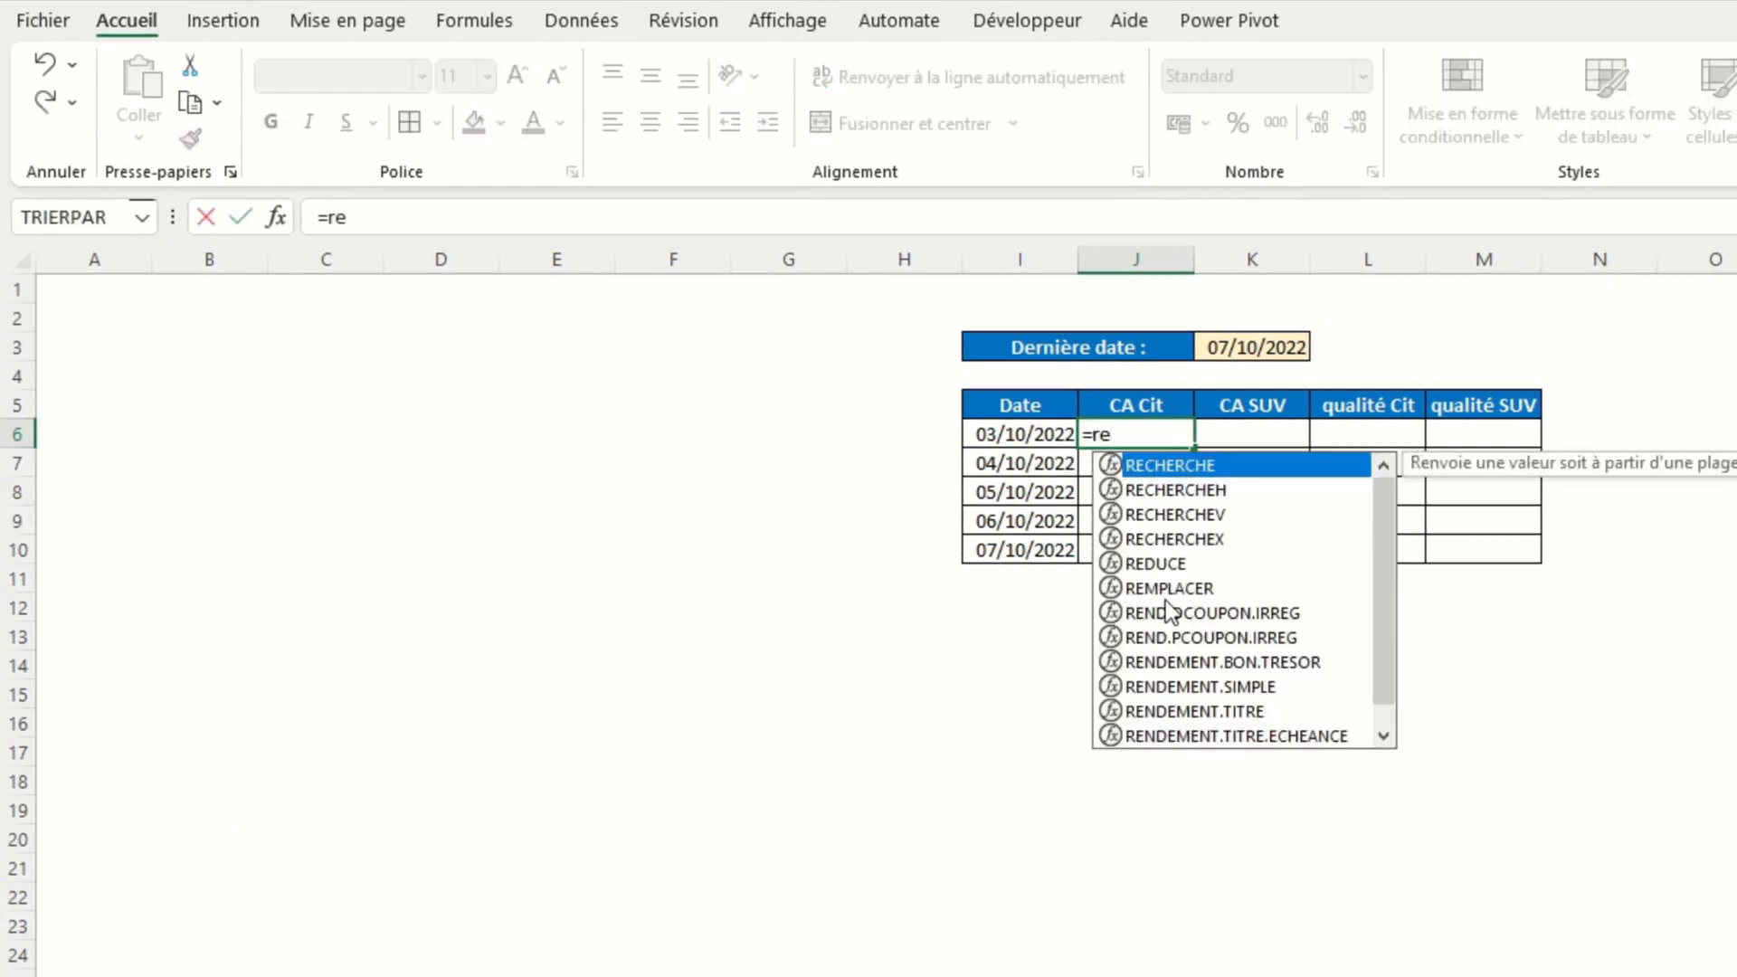
type("cherchev(")
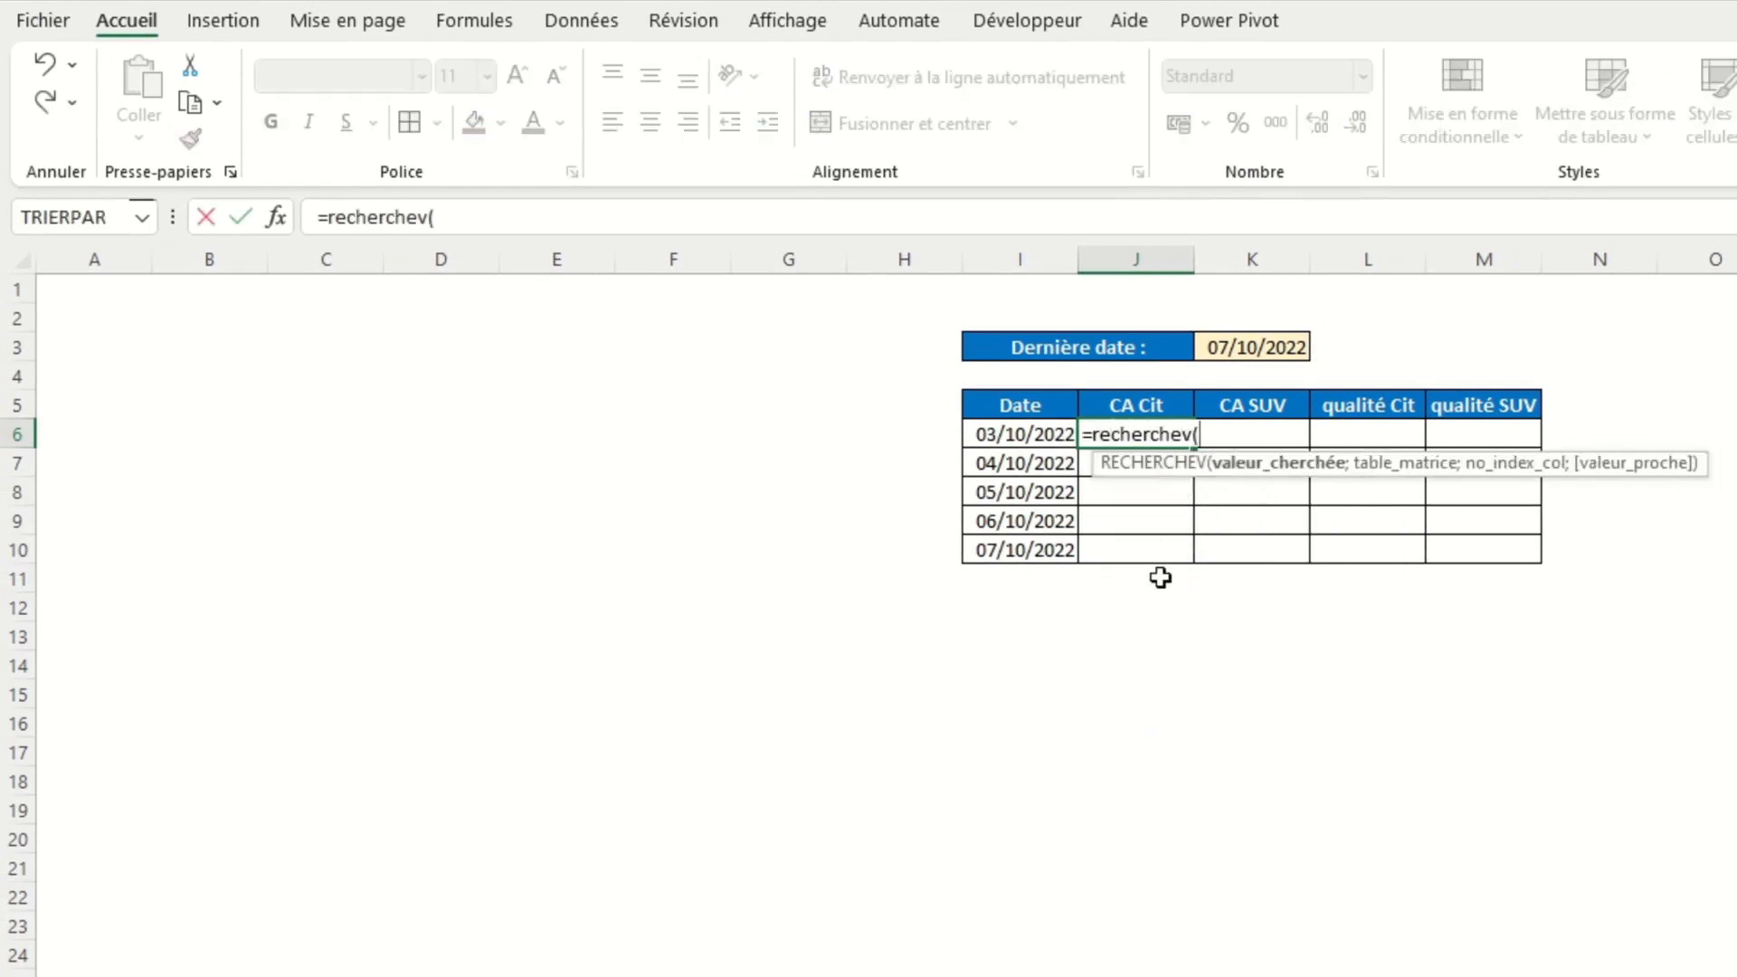
left_click(1007, 433)
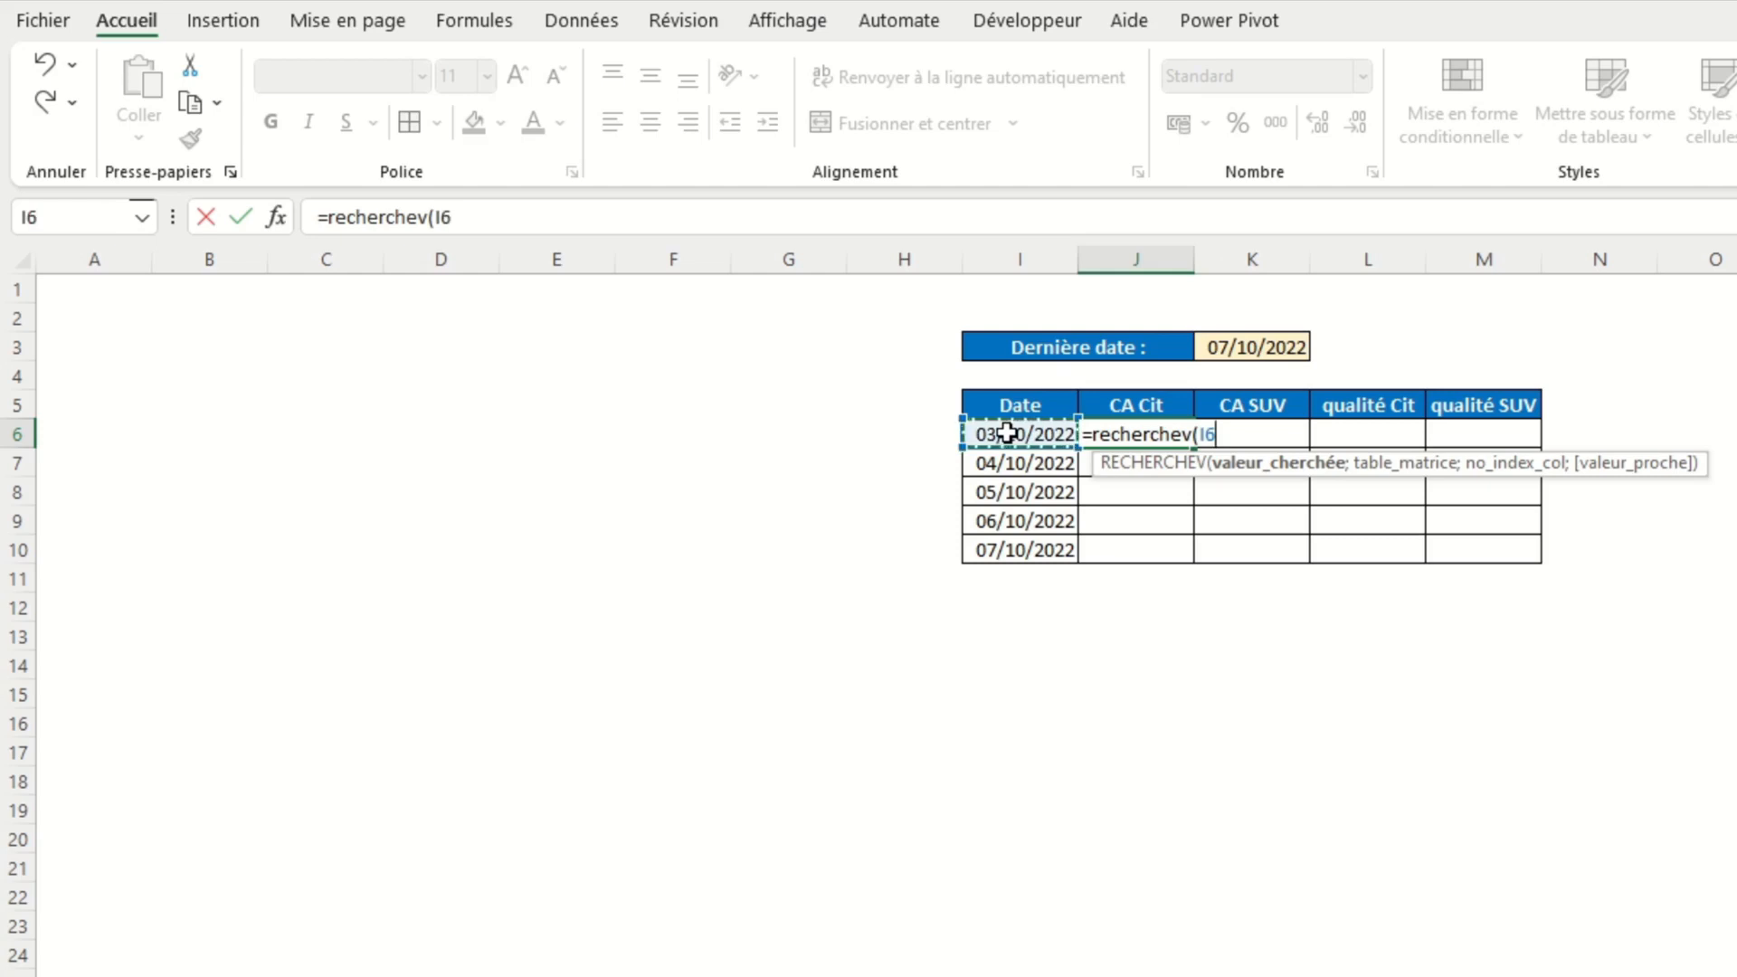
key("F4")
key("F4")
key("F4")
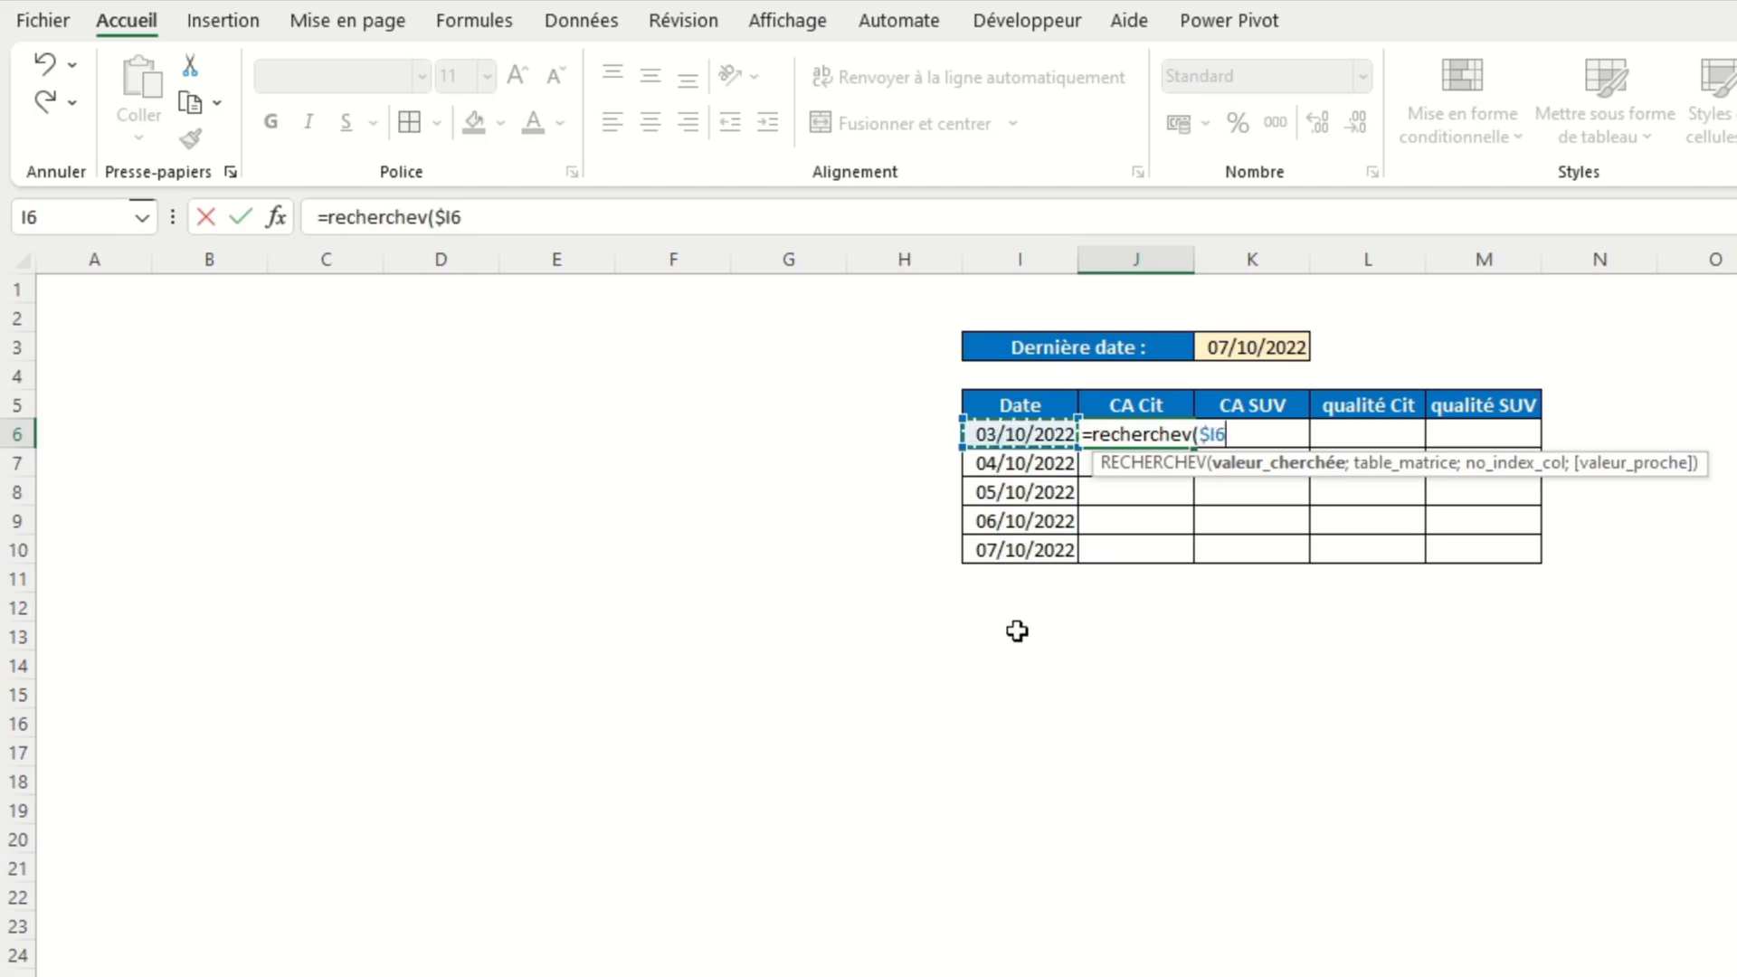
type(";")
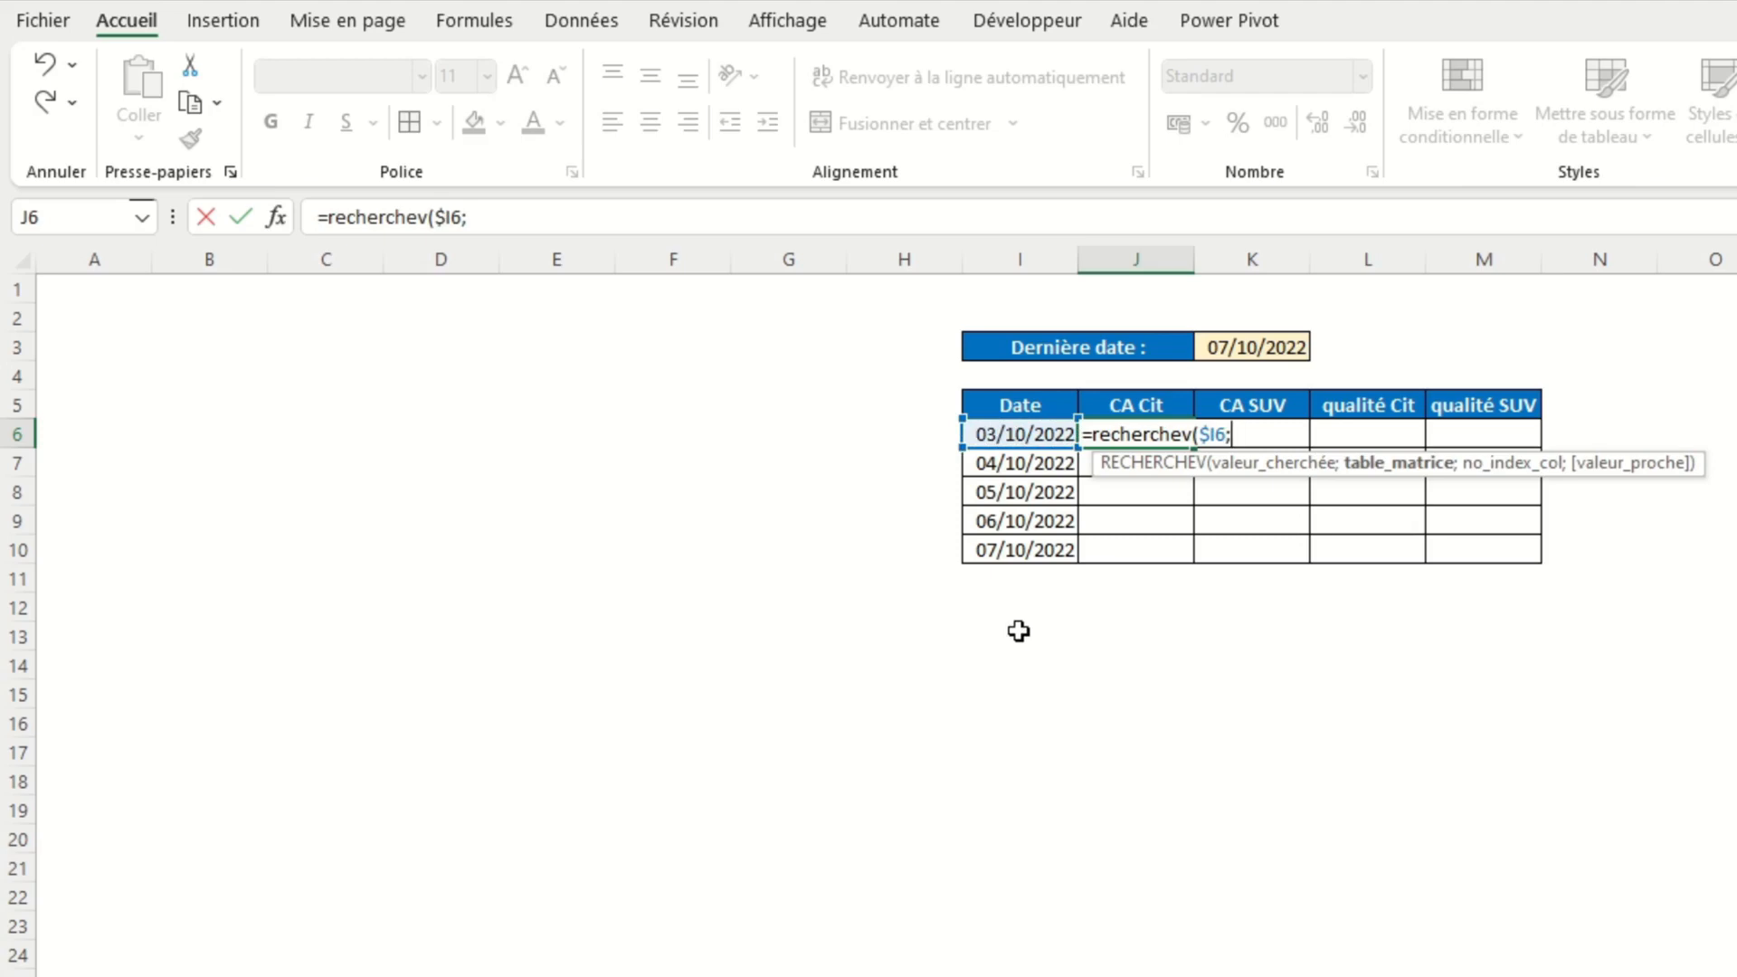
Step: Set the formula's lookup table to columns A to F of the base sheet as the absolute reference base!$A:$F
key("ctrl+Page_Up")
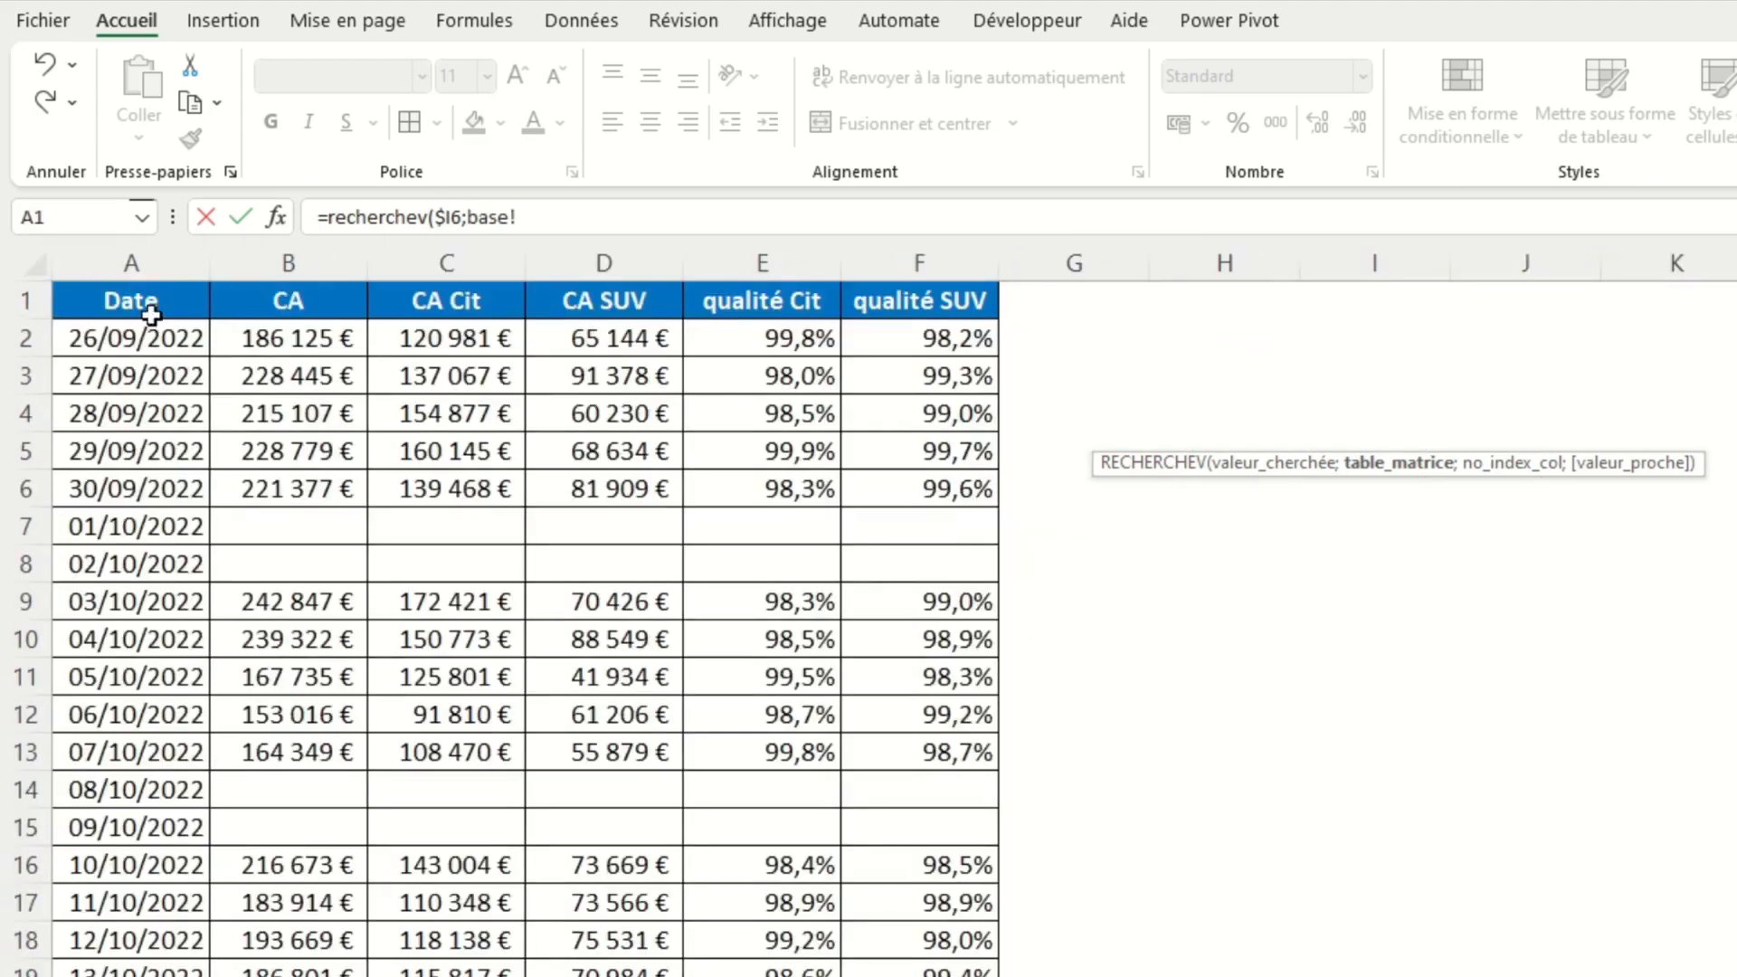
left_click_drag(131, 262, 923, 317)
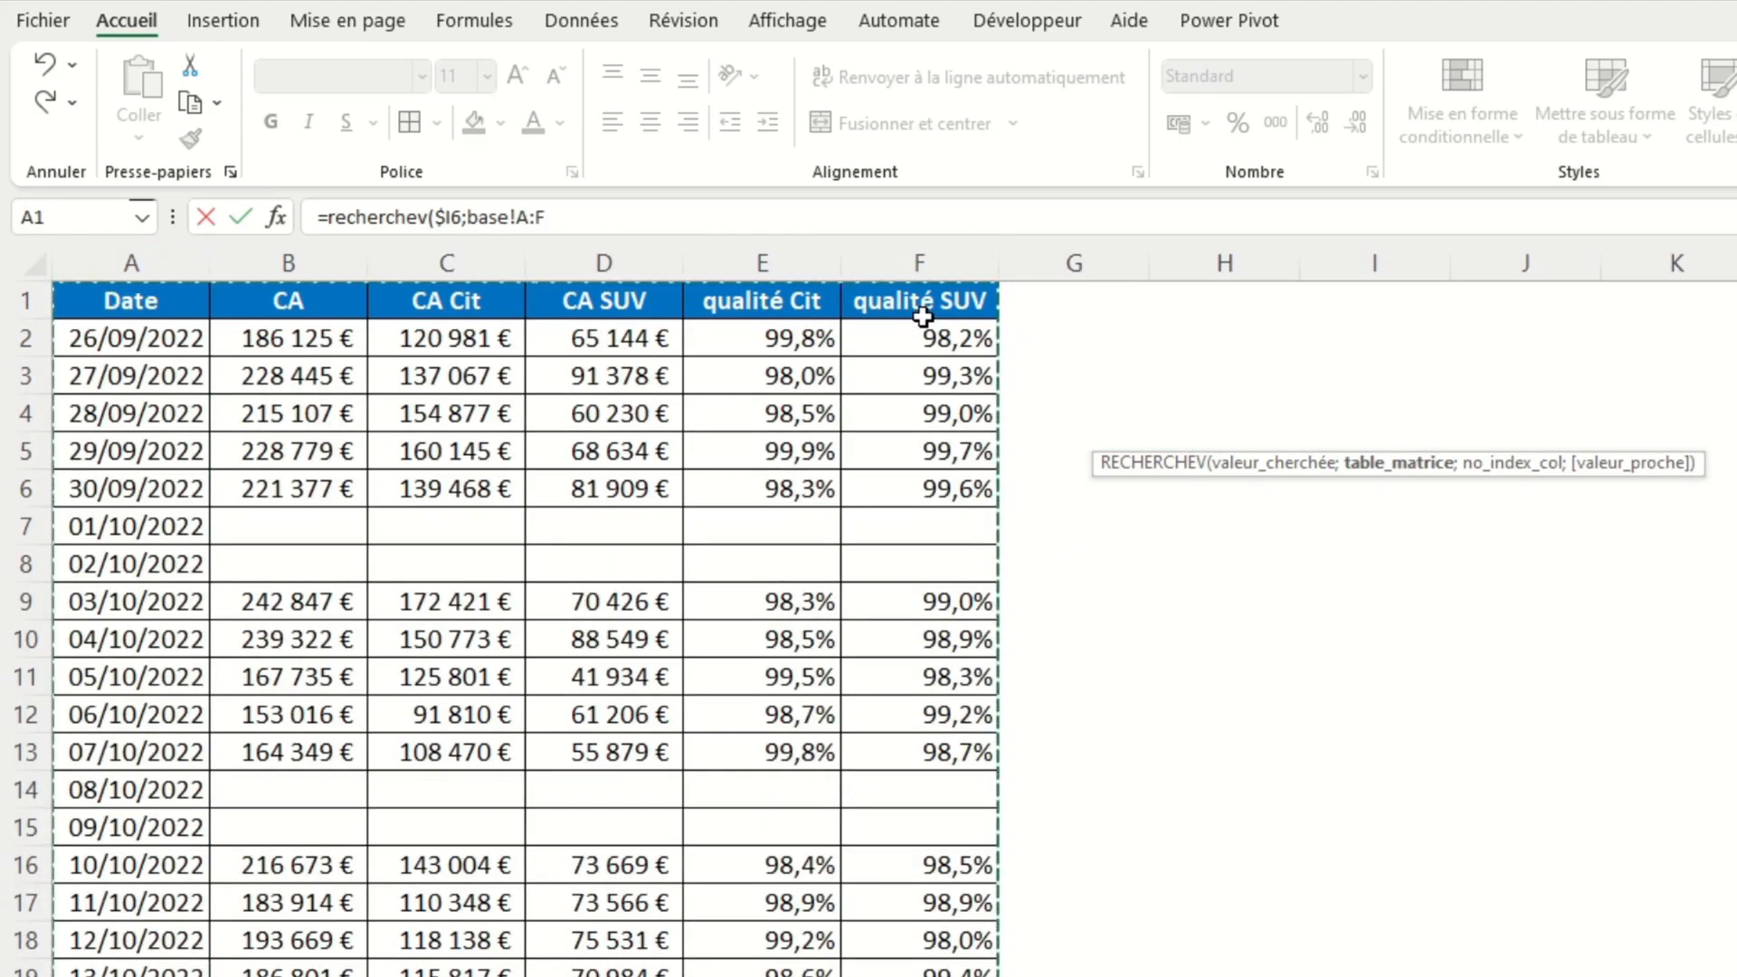
key("F4")
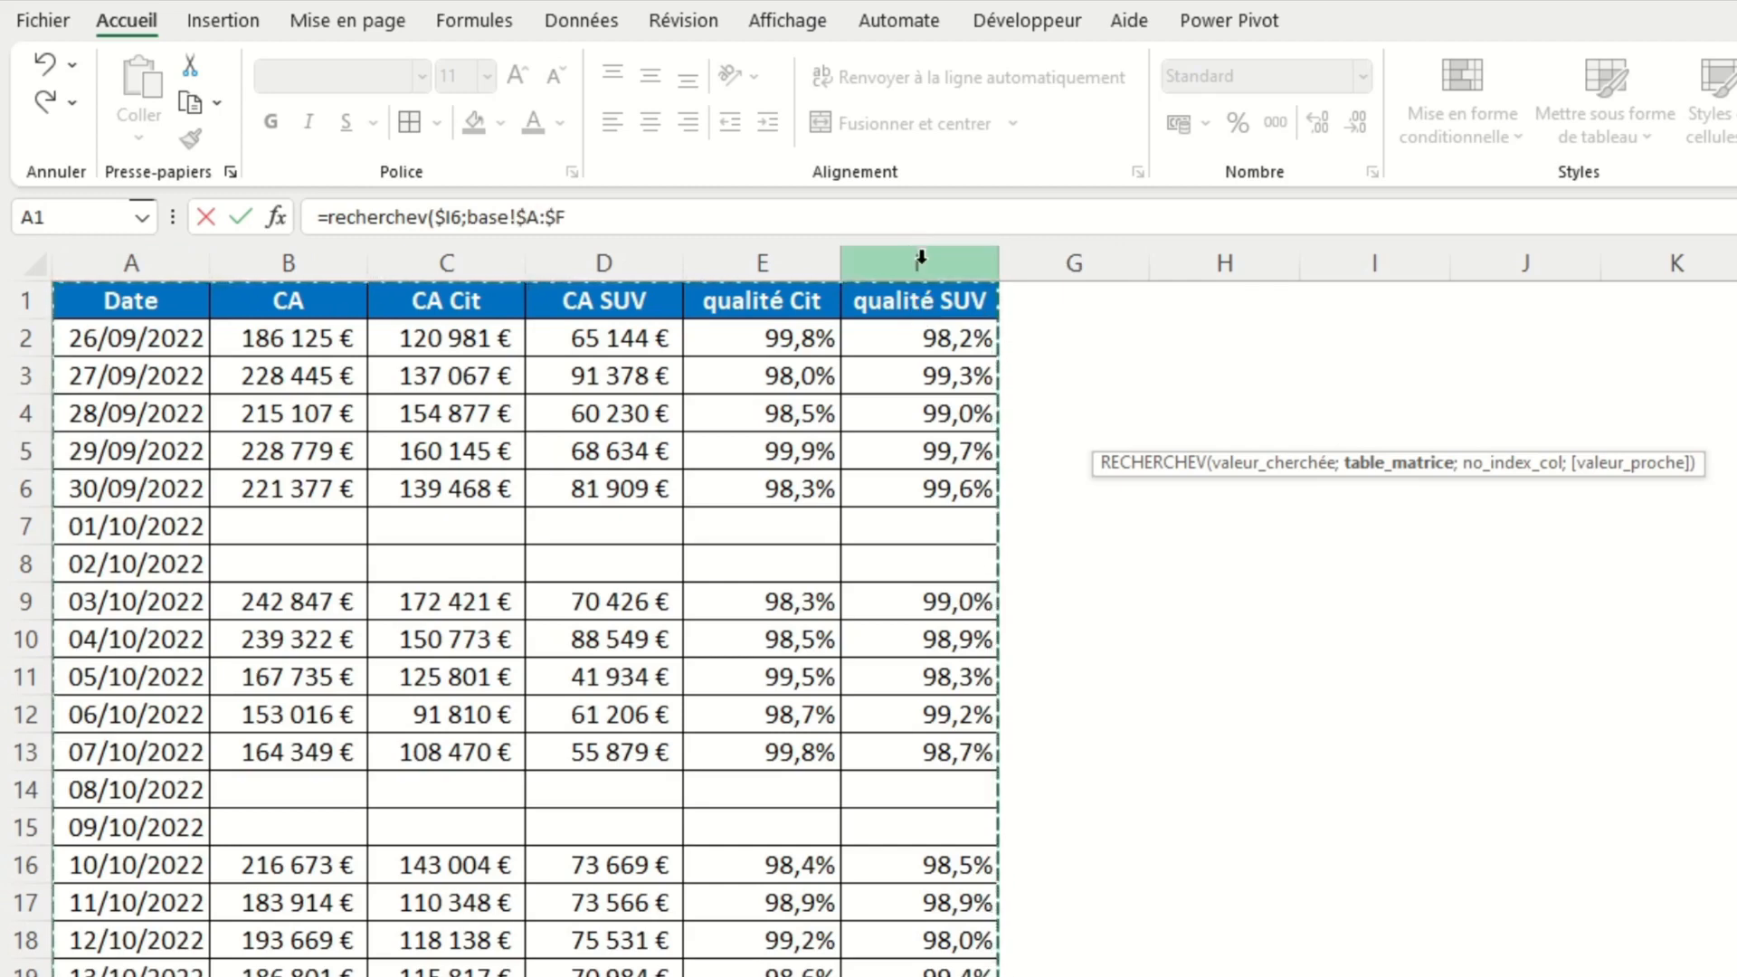
type(";")
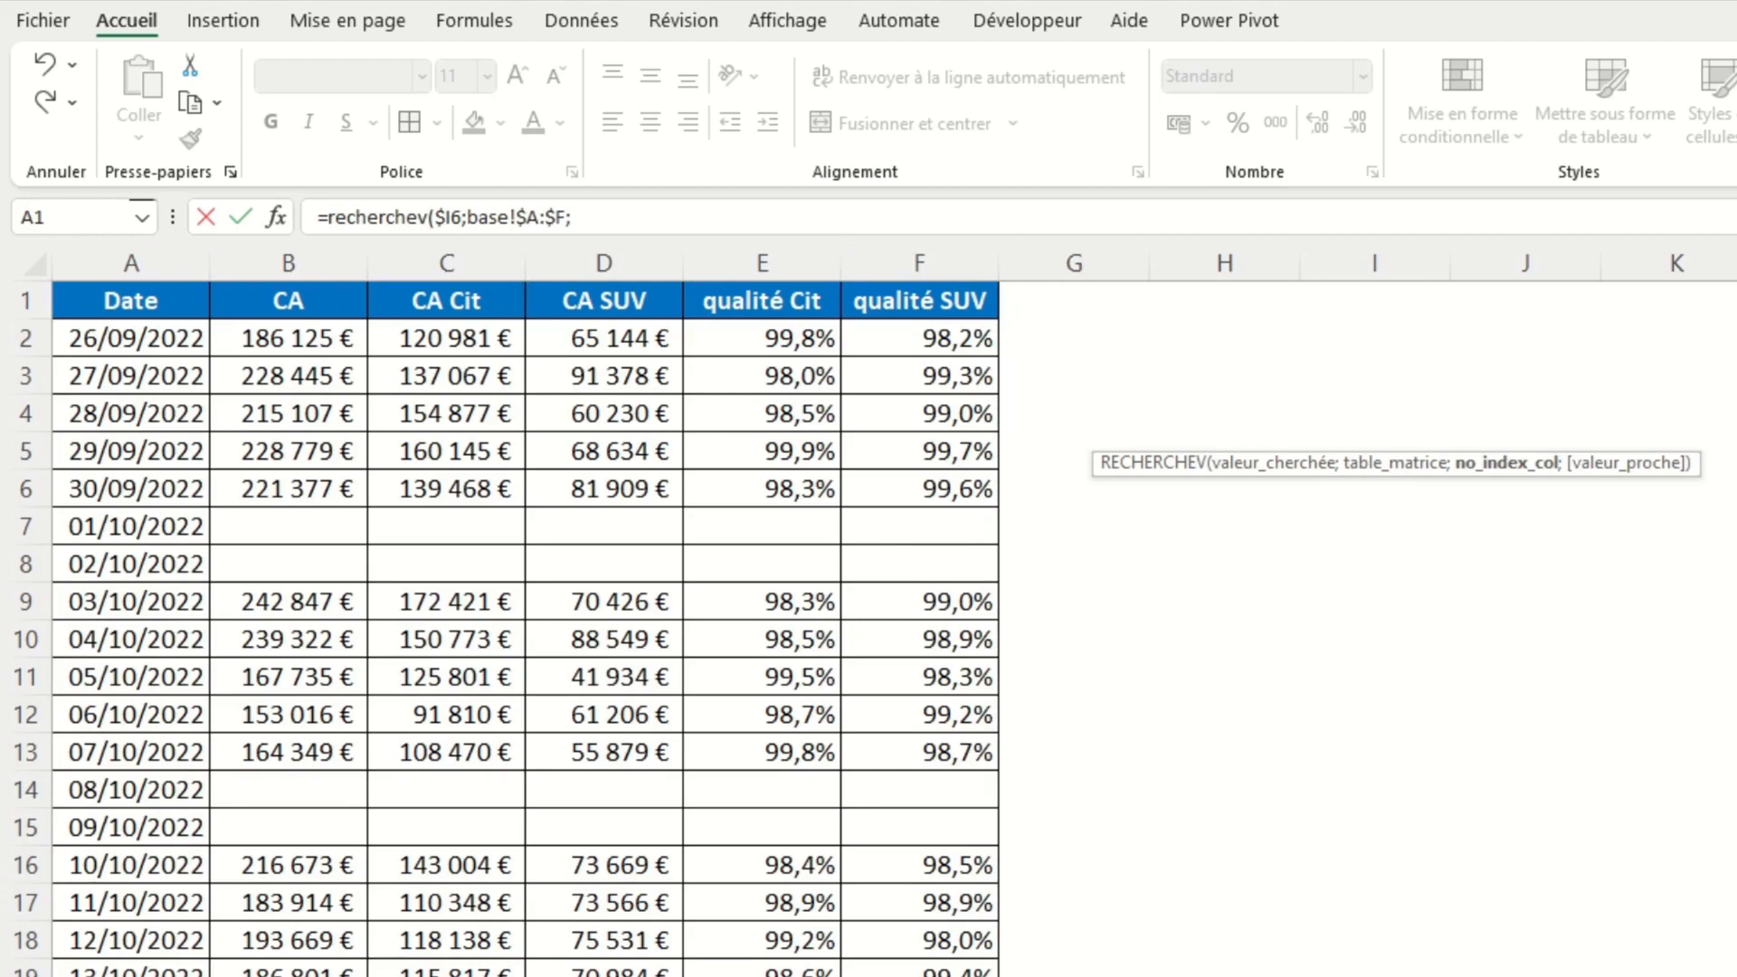
Step: Return to the graphiques sheet and remove the stray "graphiques!" reference from the end of the formula
key("ctrl+Page_Up")
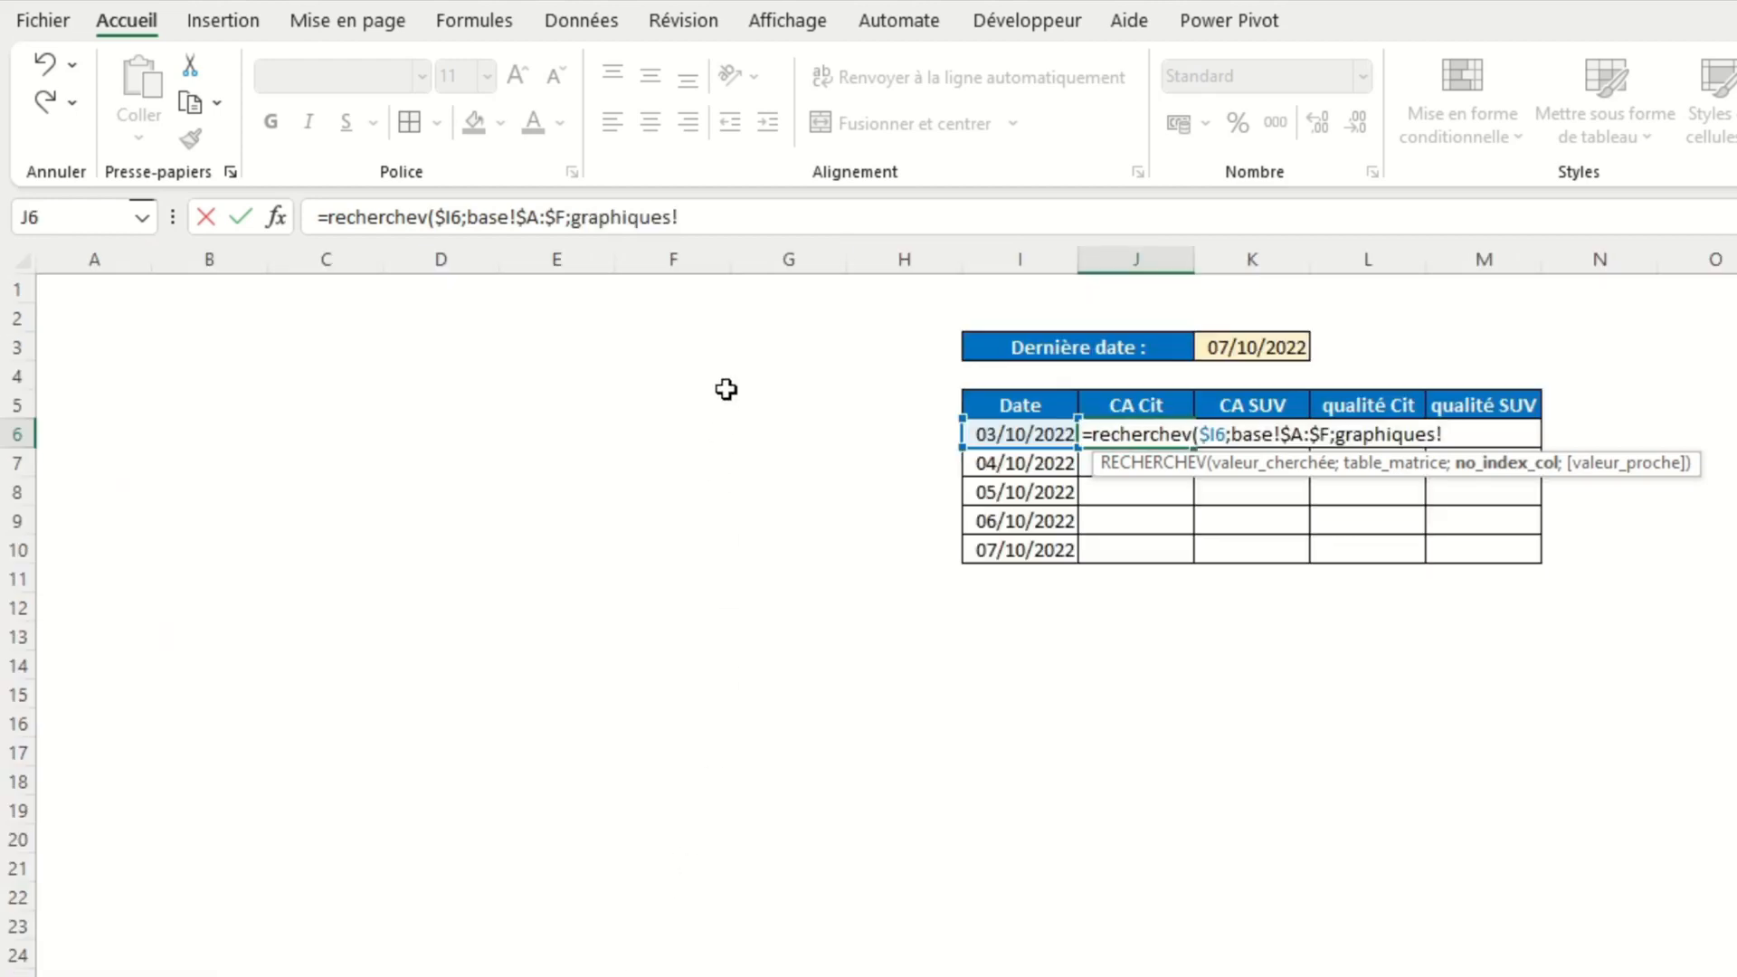
key("BackSpace")
key("BackSpace")
key("BackSpace")
key("BackSpace")
key("BackSpace")
key("BackSpace")
key("BackSpace")
key("BackSpace")
key("BackSpace")
key("BackSpace")
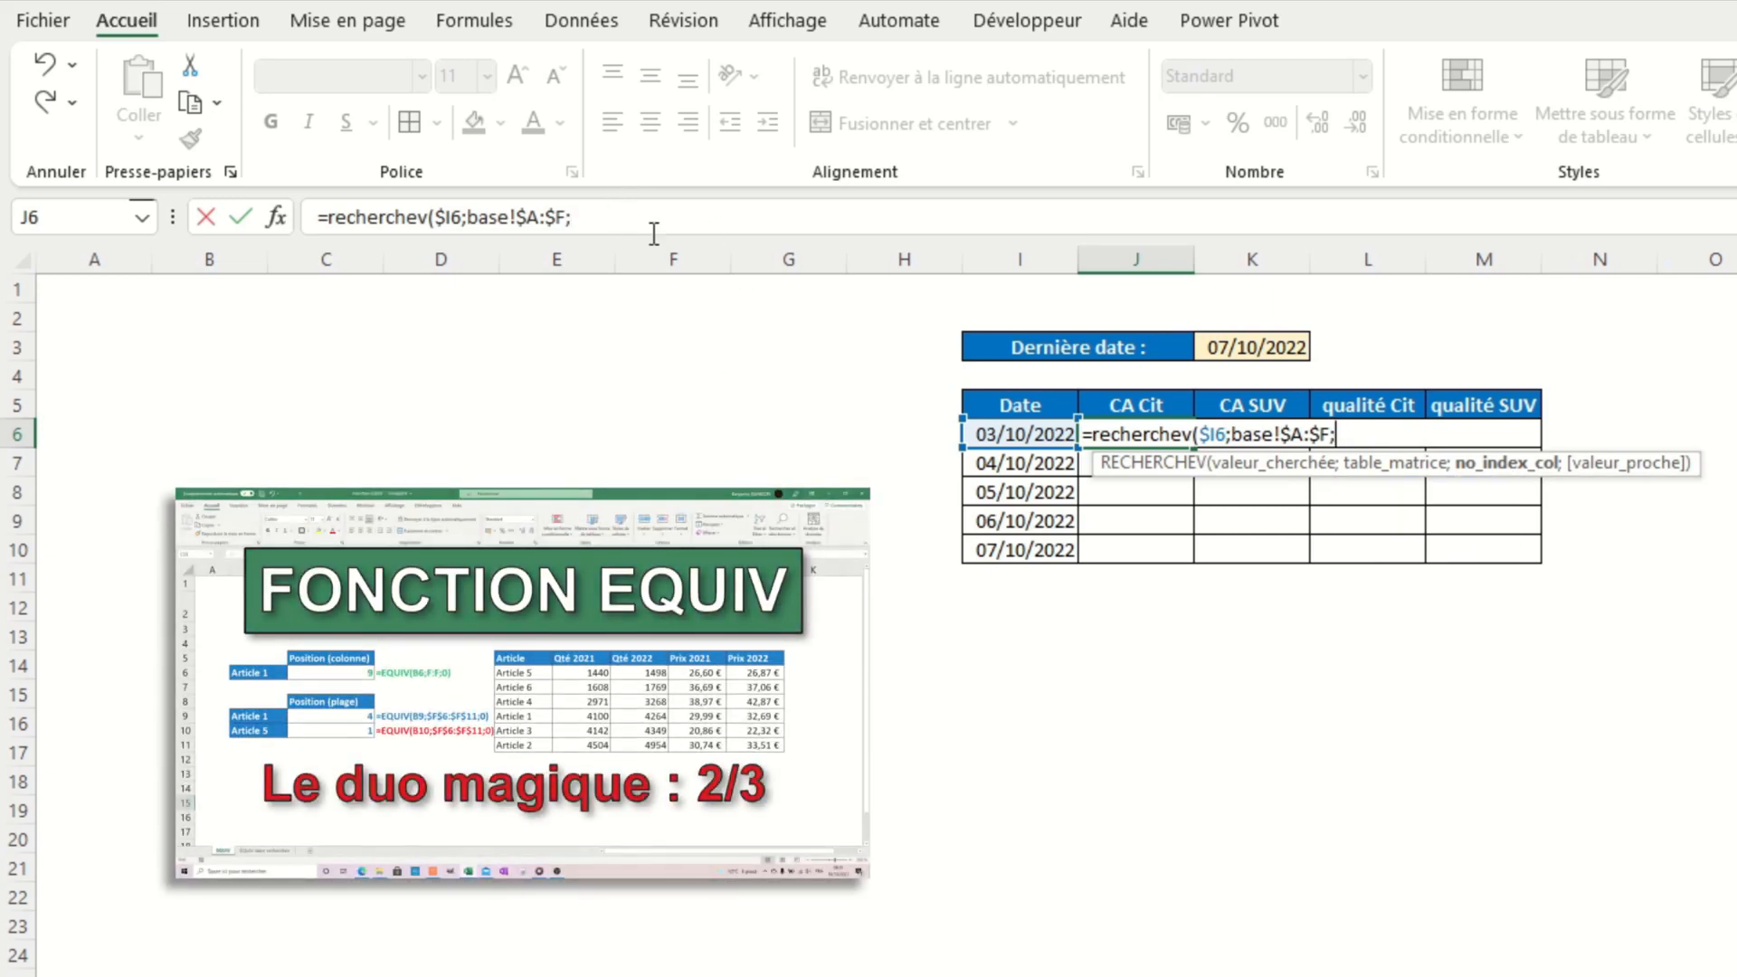
Step: Add an EQUIV function as the column index in the J6 formula, looking up header J5 with only the row fixed
left_click(664, 226)
type("equiv(")
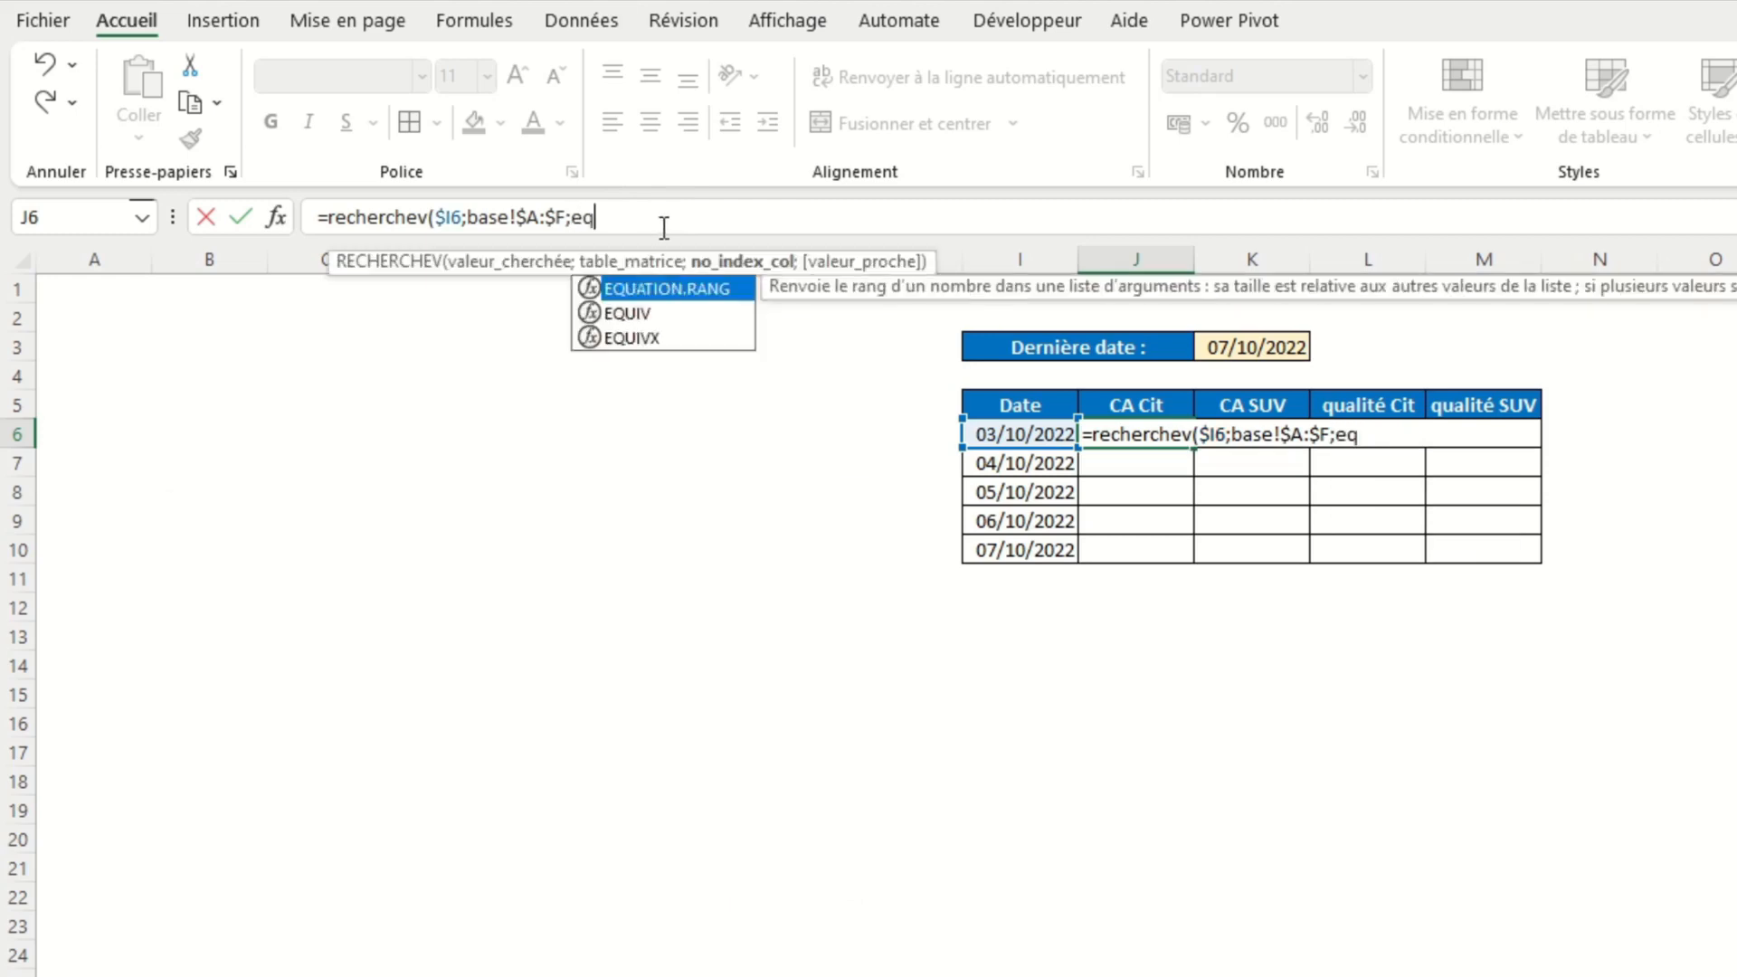
left_click(1118, 399)
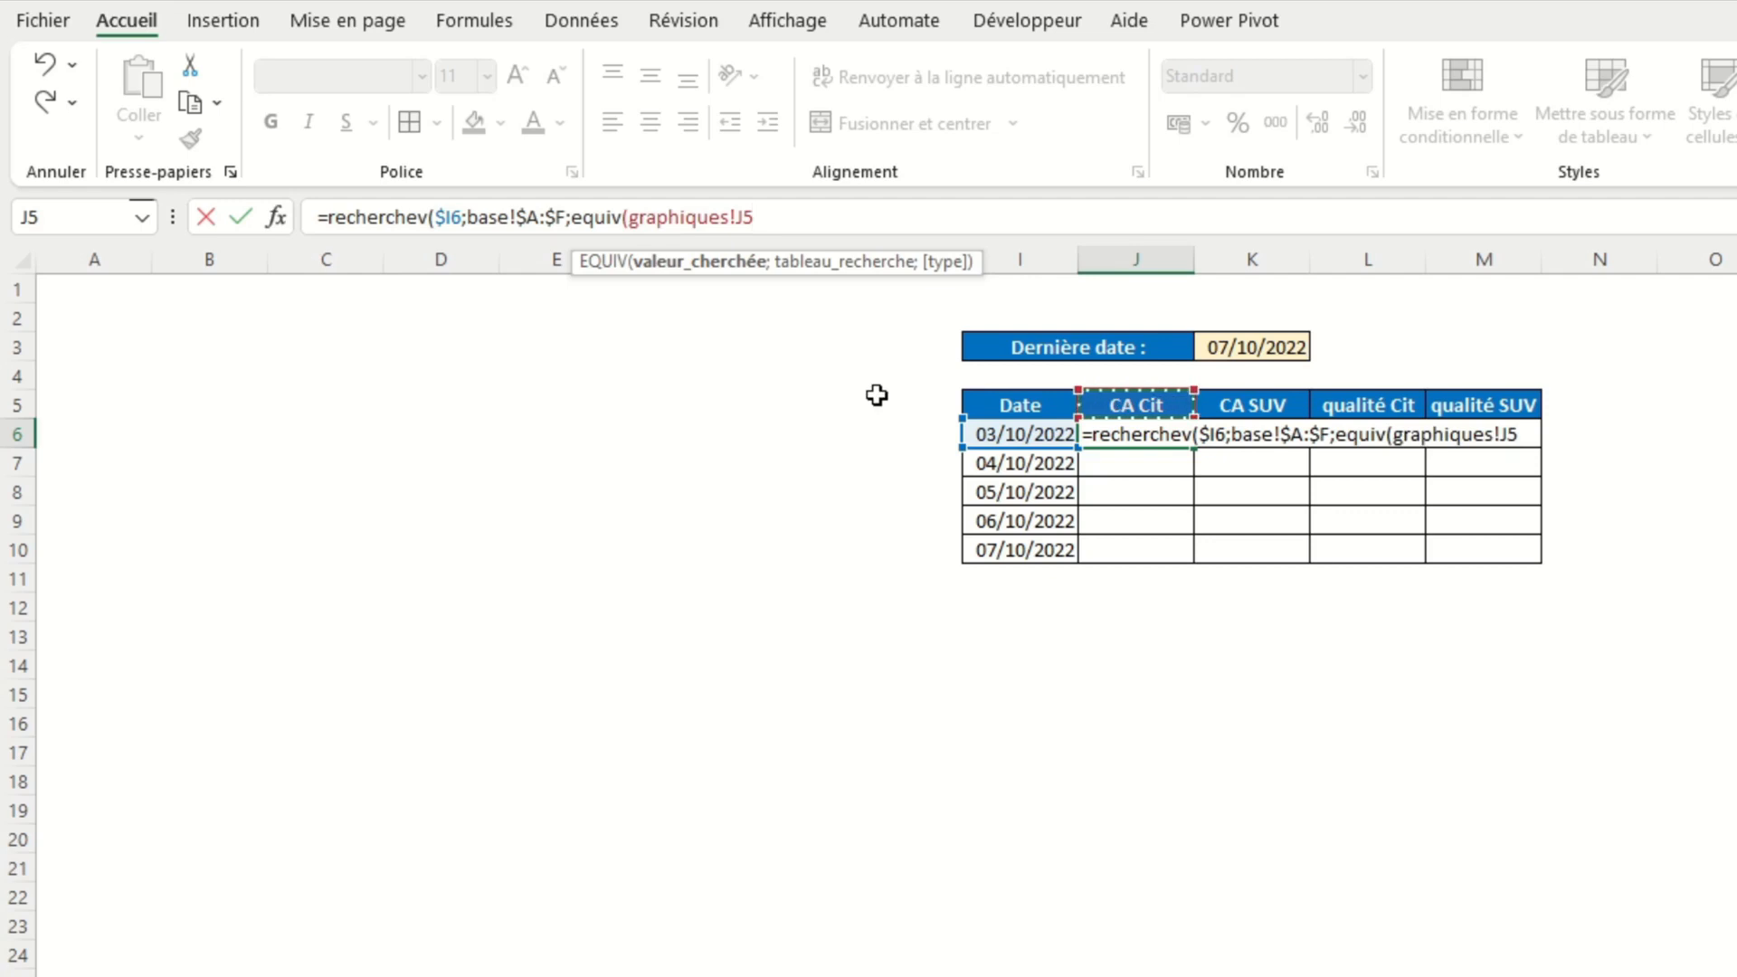
key("F4")
key("F4")
type(";")
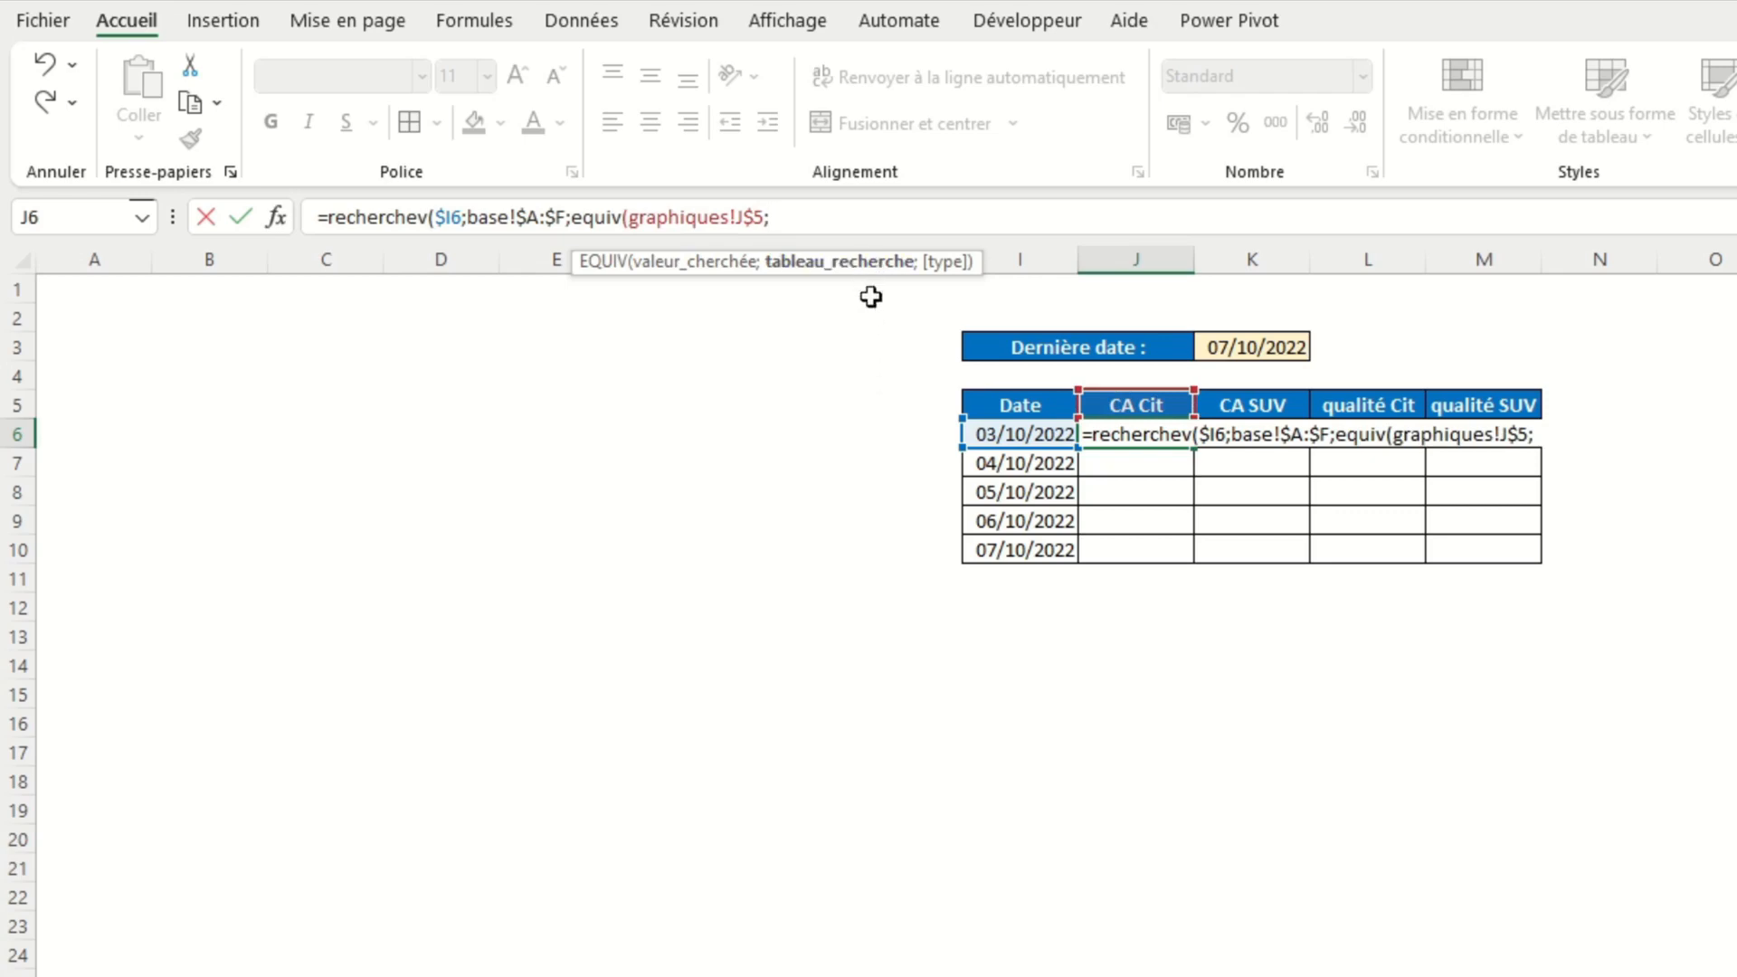
Step: Set EQUIV's search range to the base sheet headers base!$A$1:$F$1 as an absolute reference, with exact match 0
key("ctrl+Page_Up")
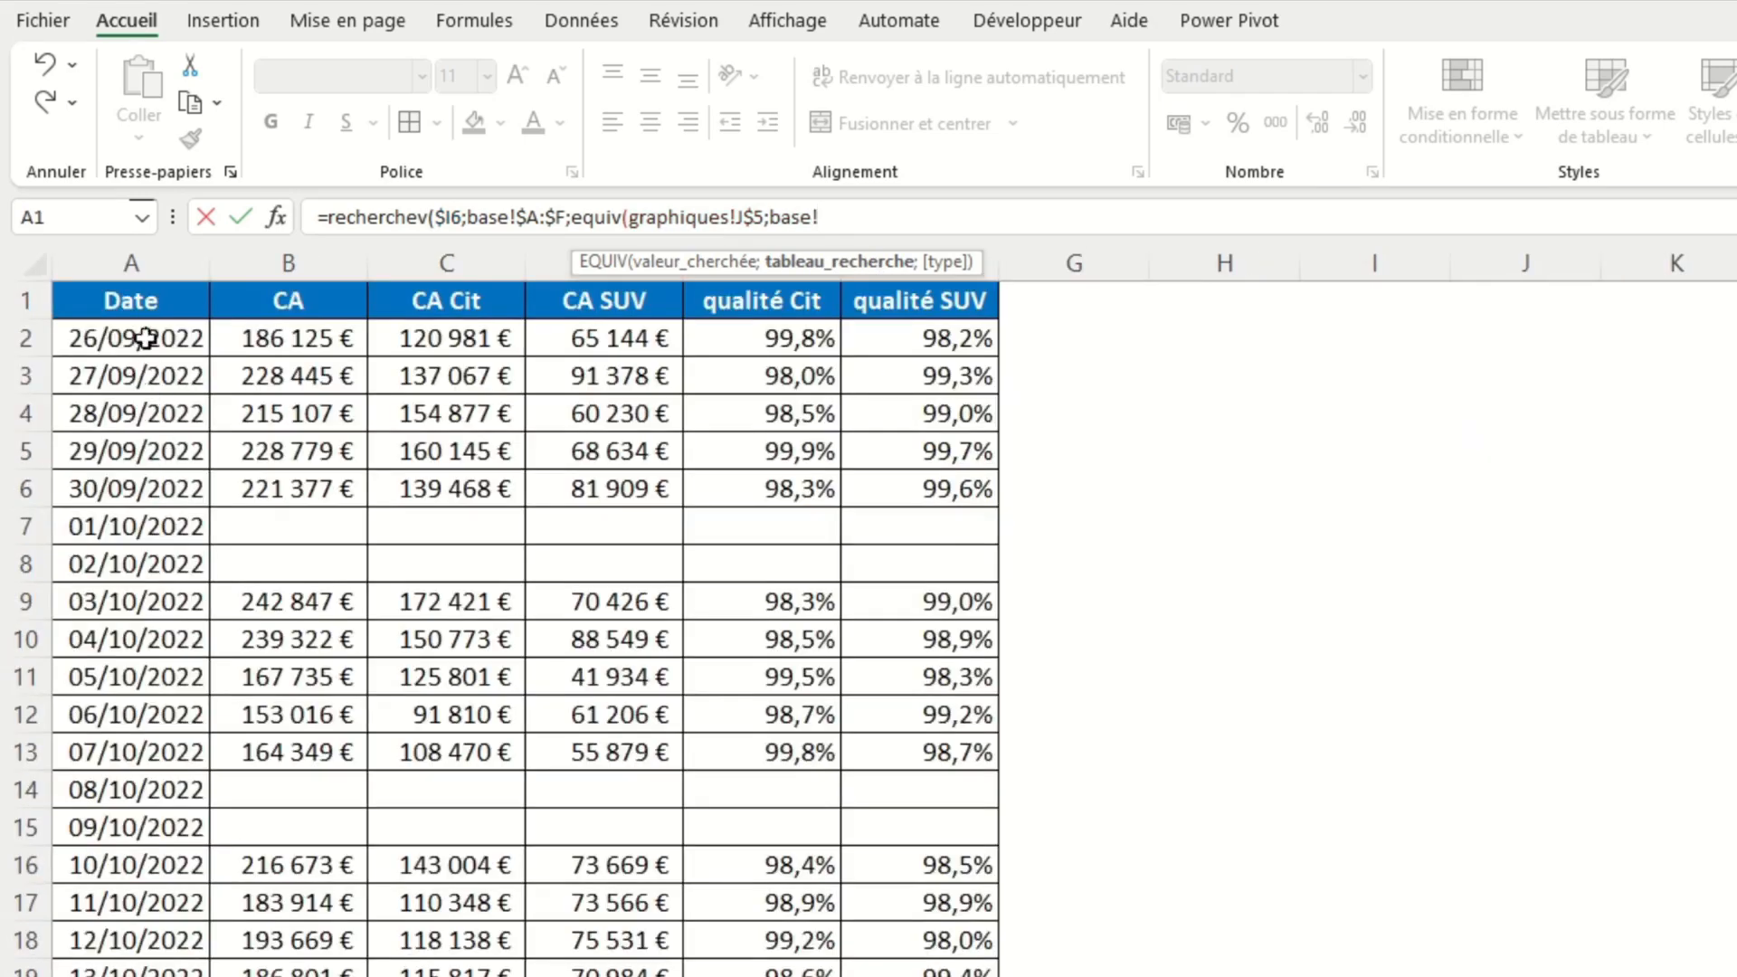
left_click_drag(142, 305, 901, 312)
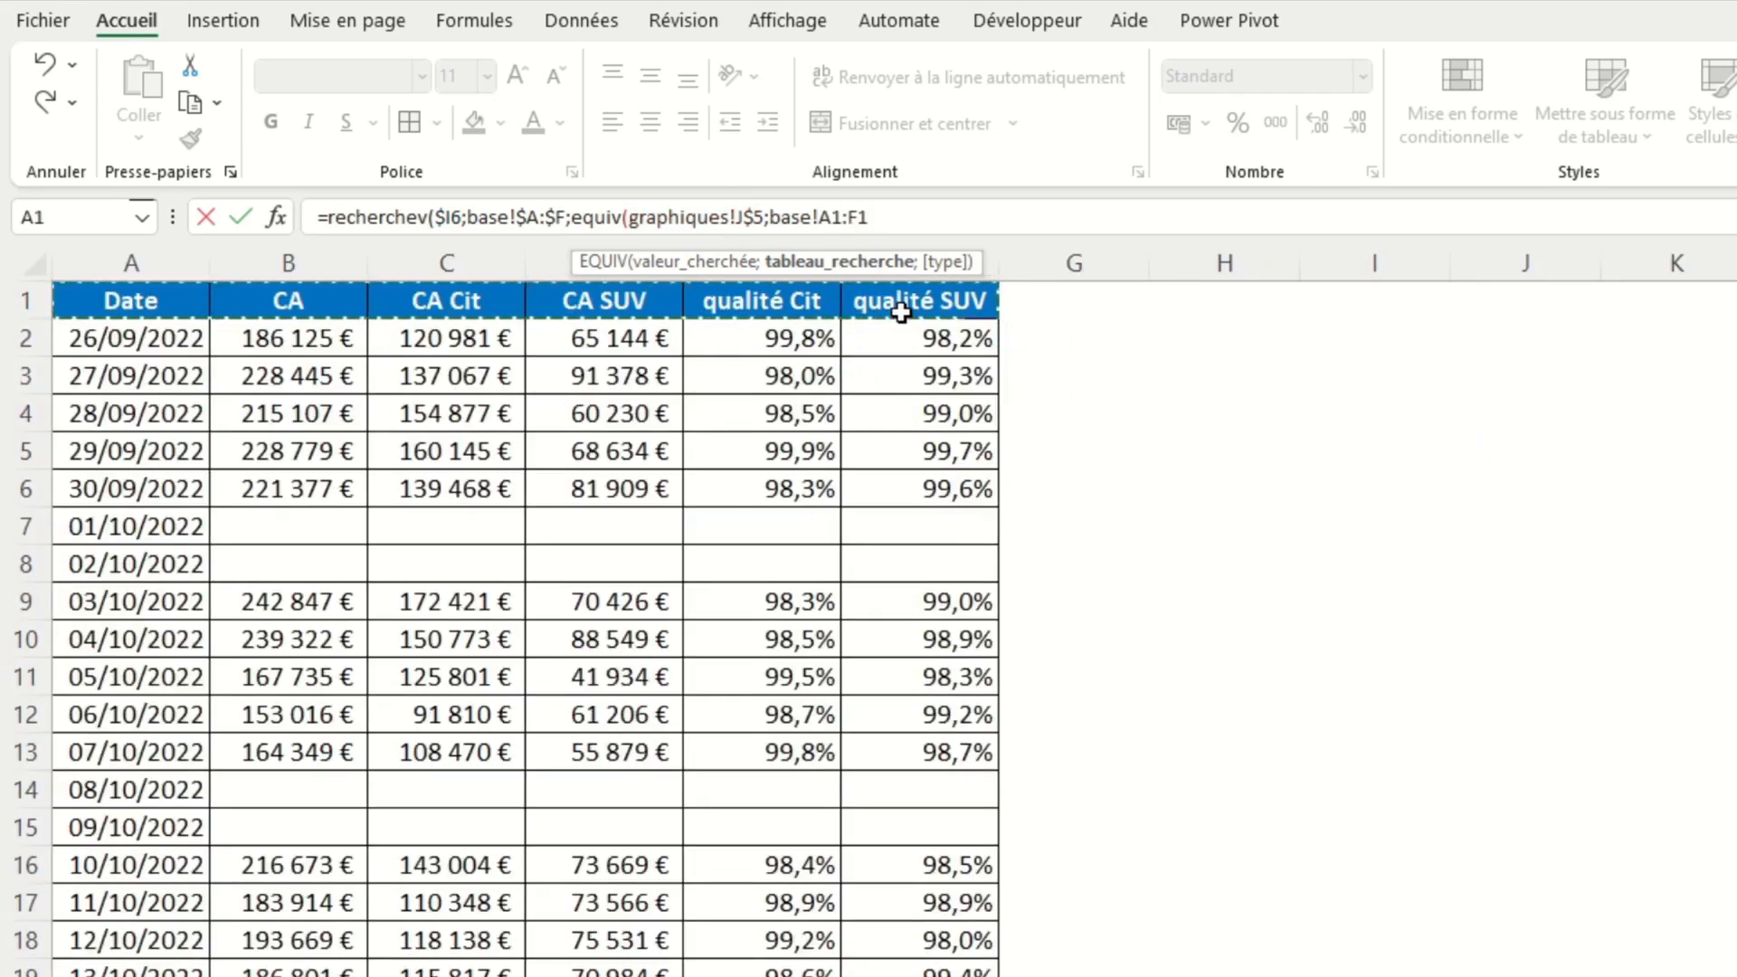
key("F4")
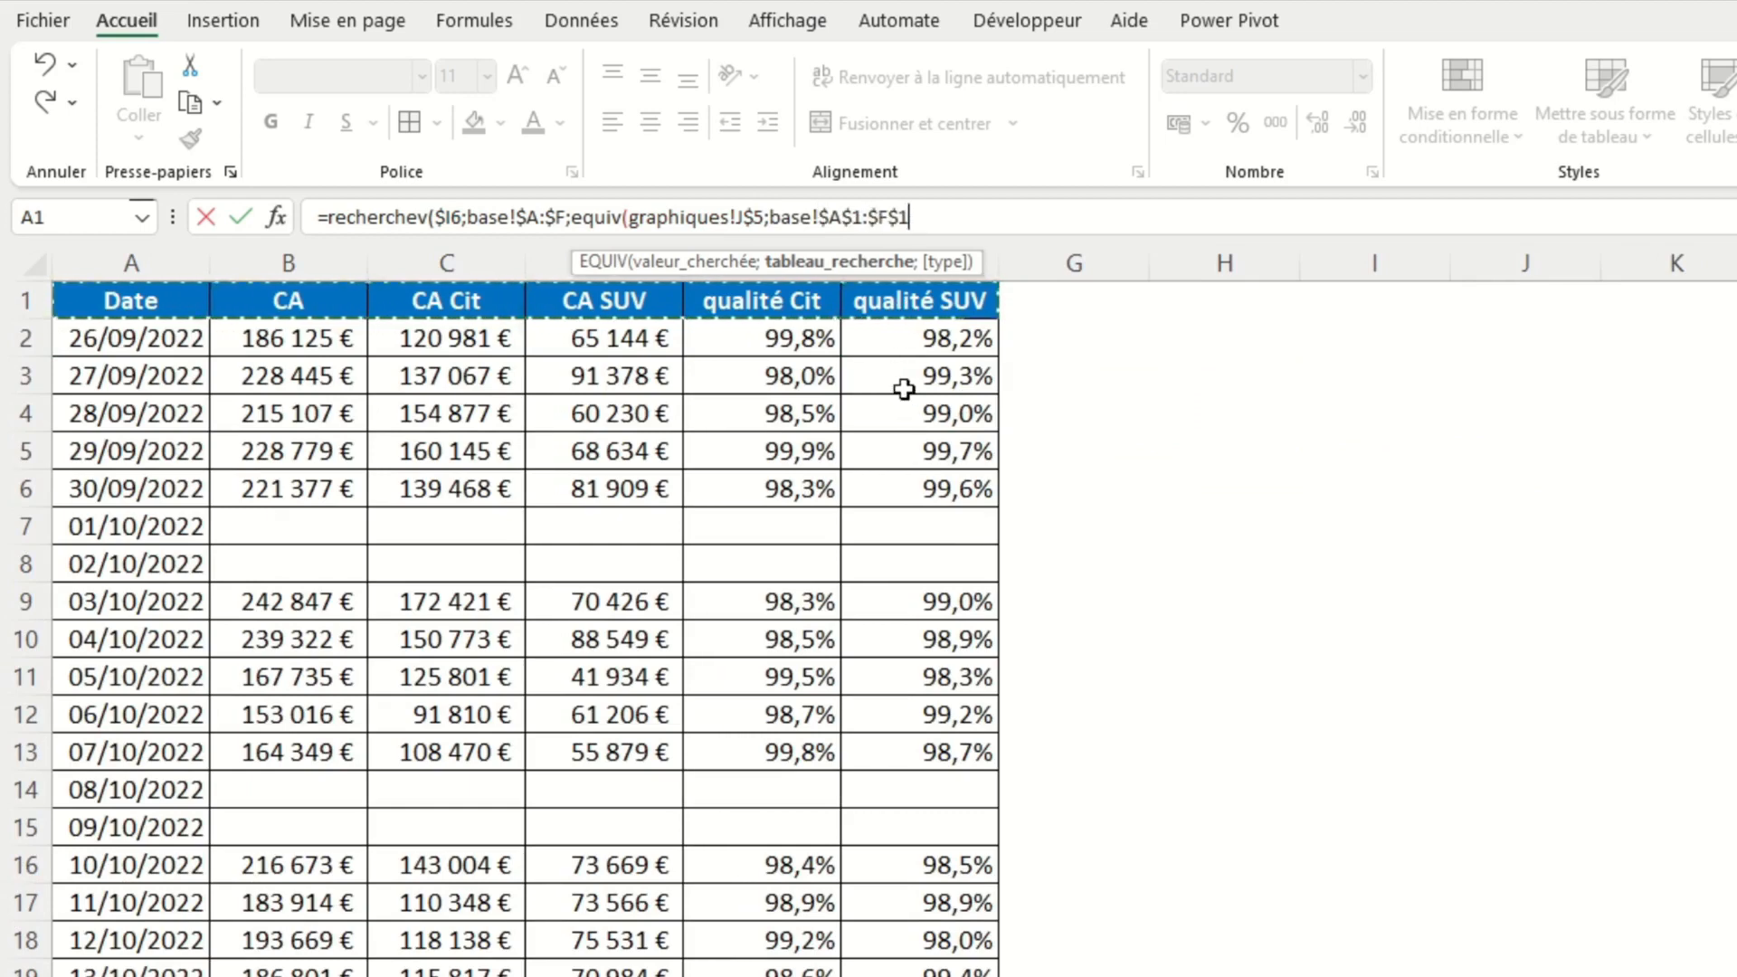
type(";")
left_click(996, 312)
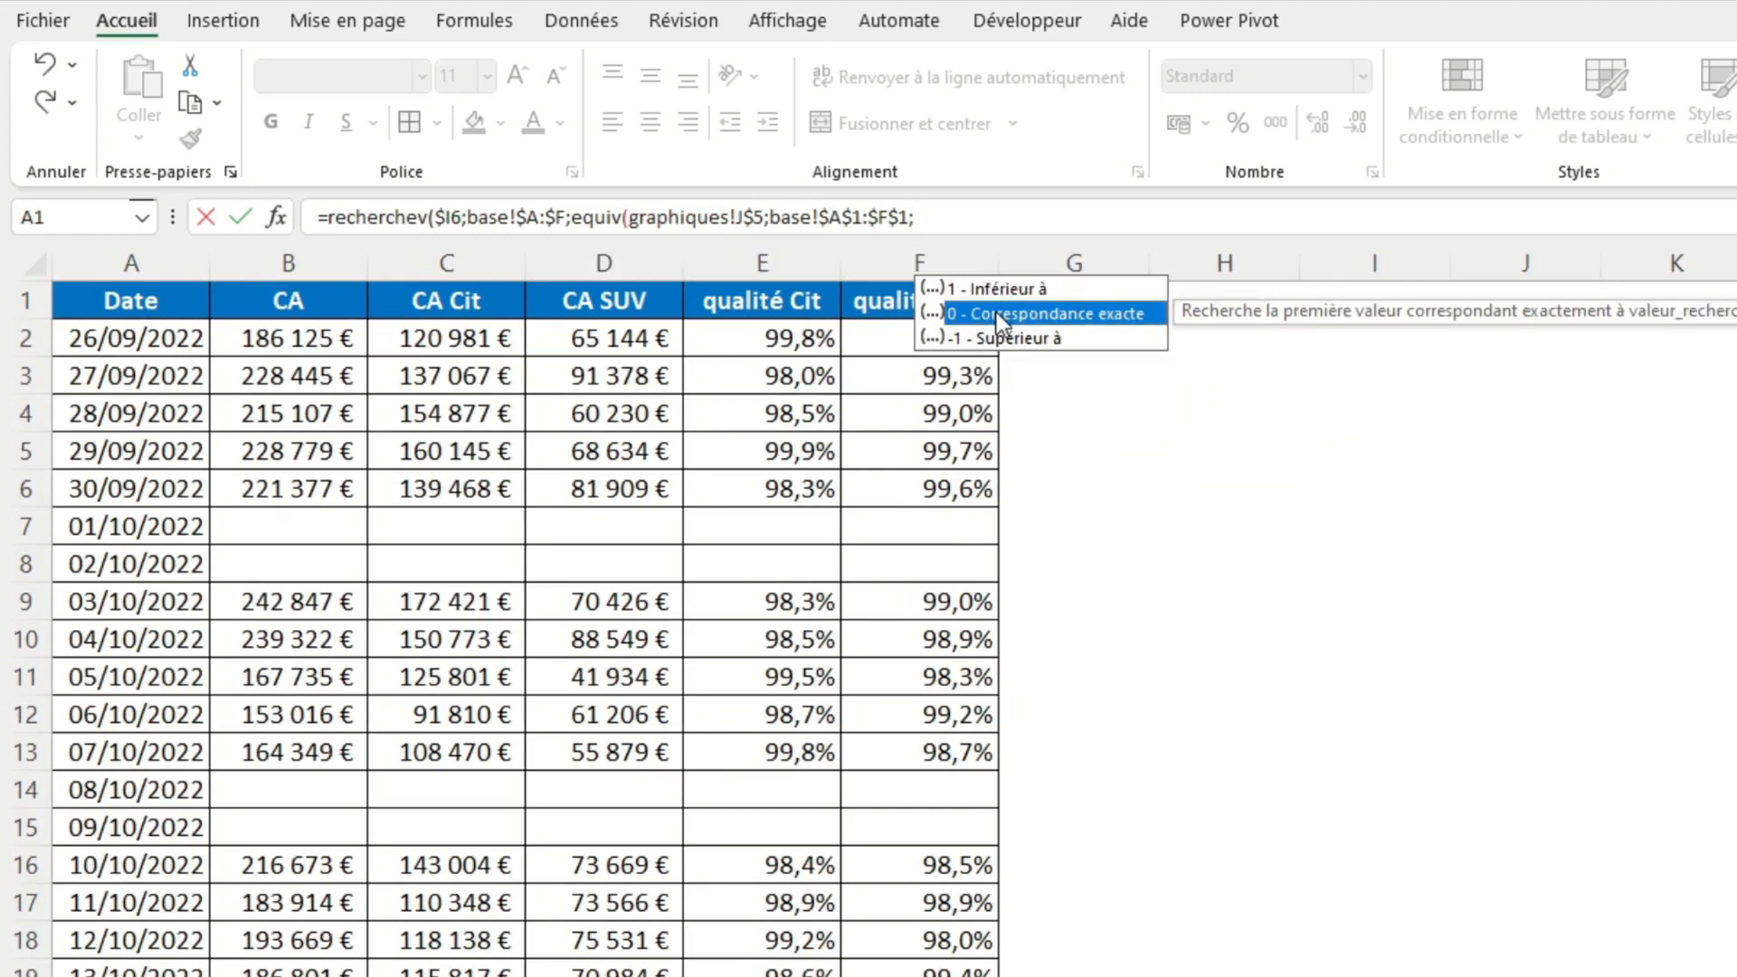
double_click(1023, 311)
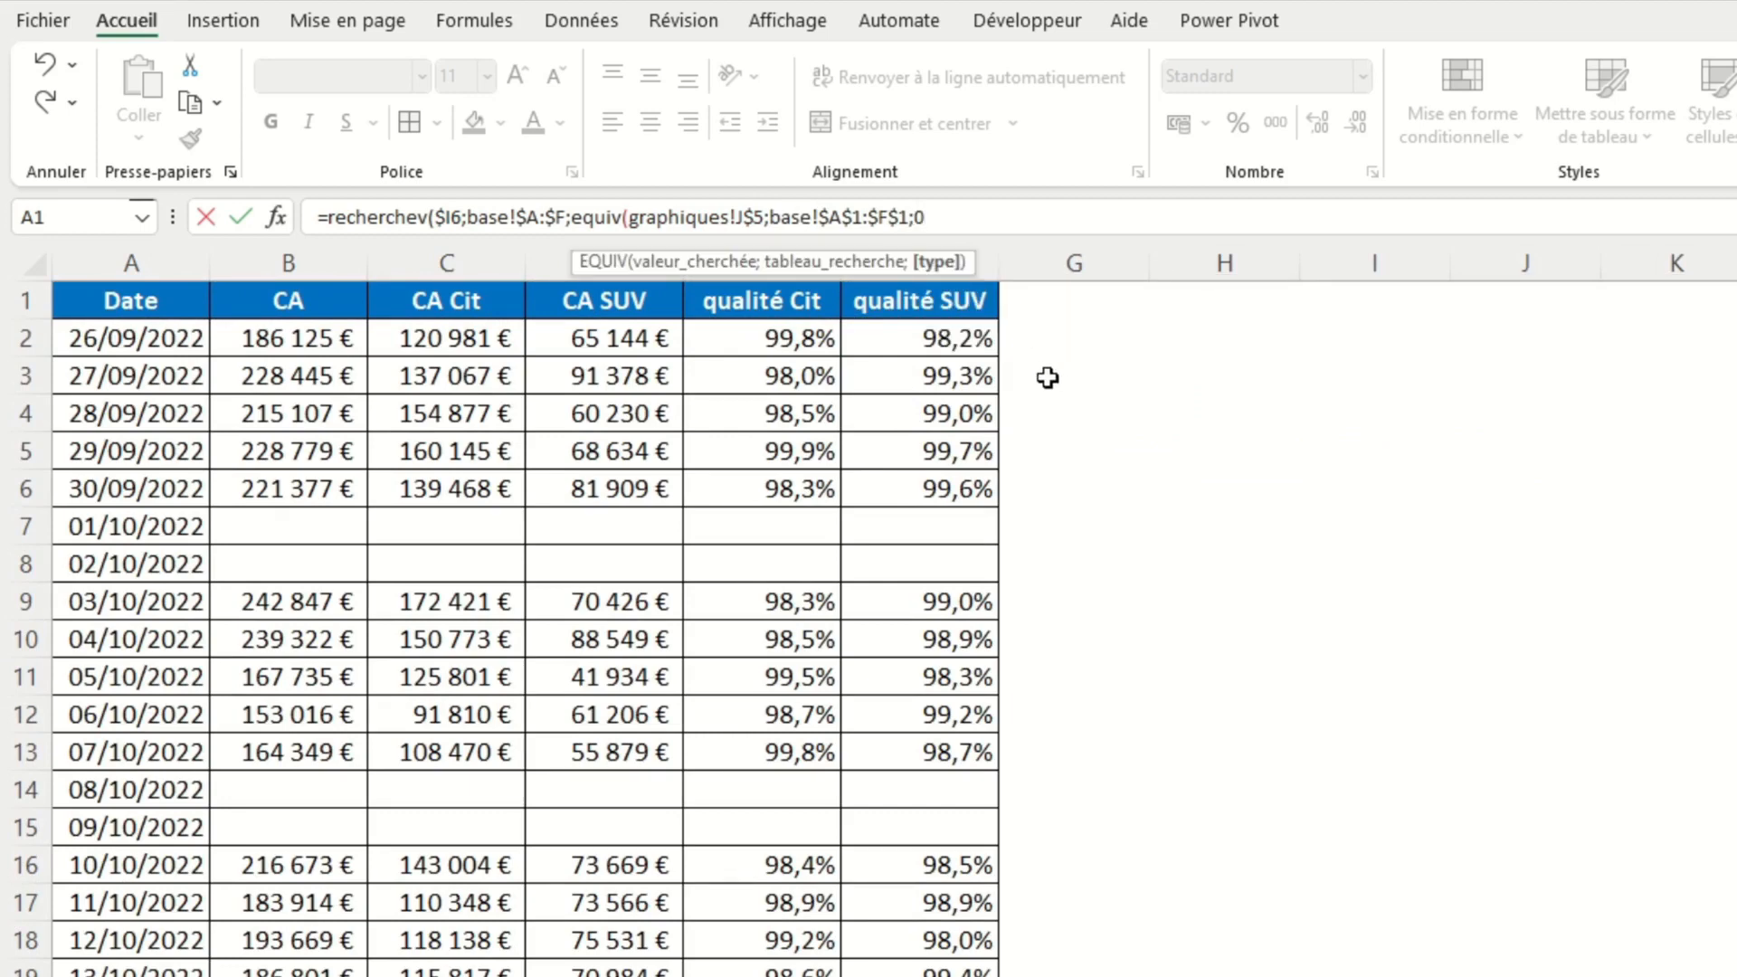
Step: Finish the RECHERCHEV formula with exact match 0 and fill it from J6 across the table to M10
type(");")
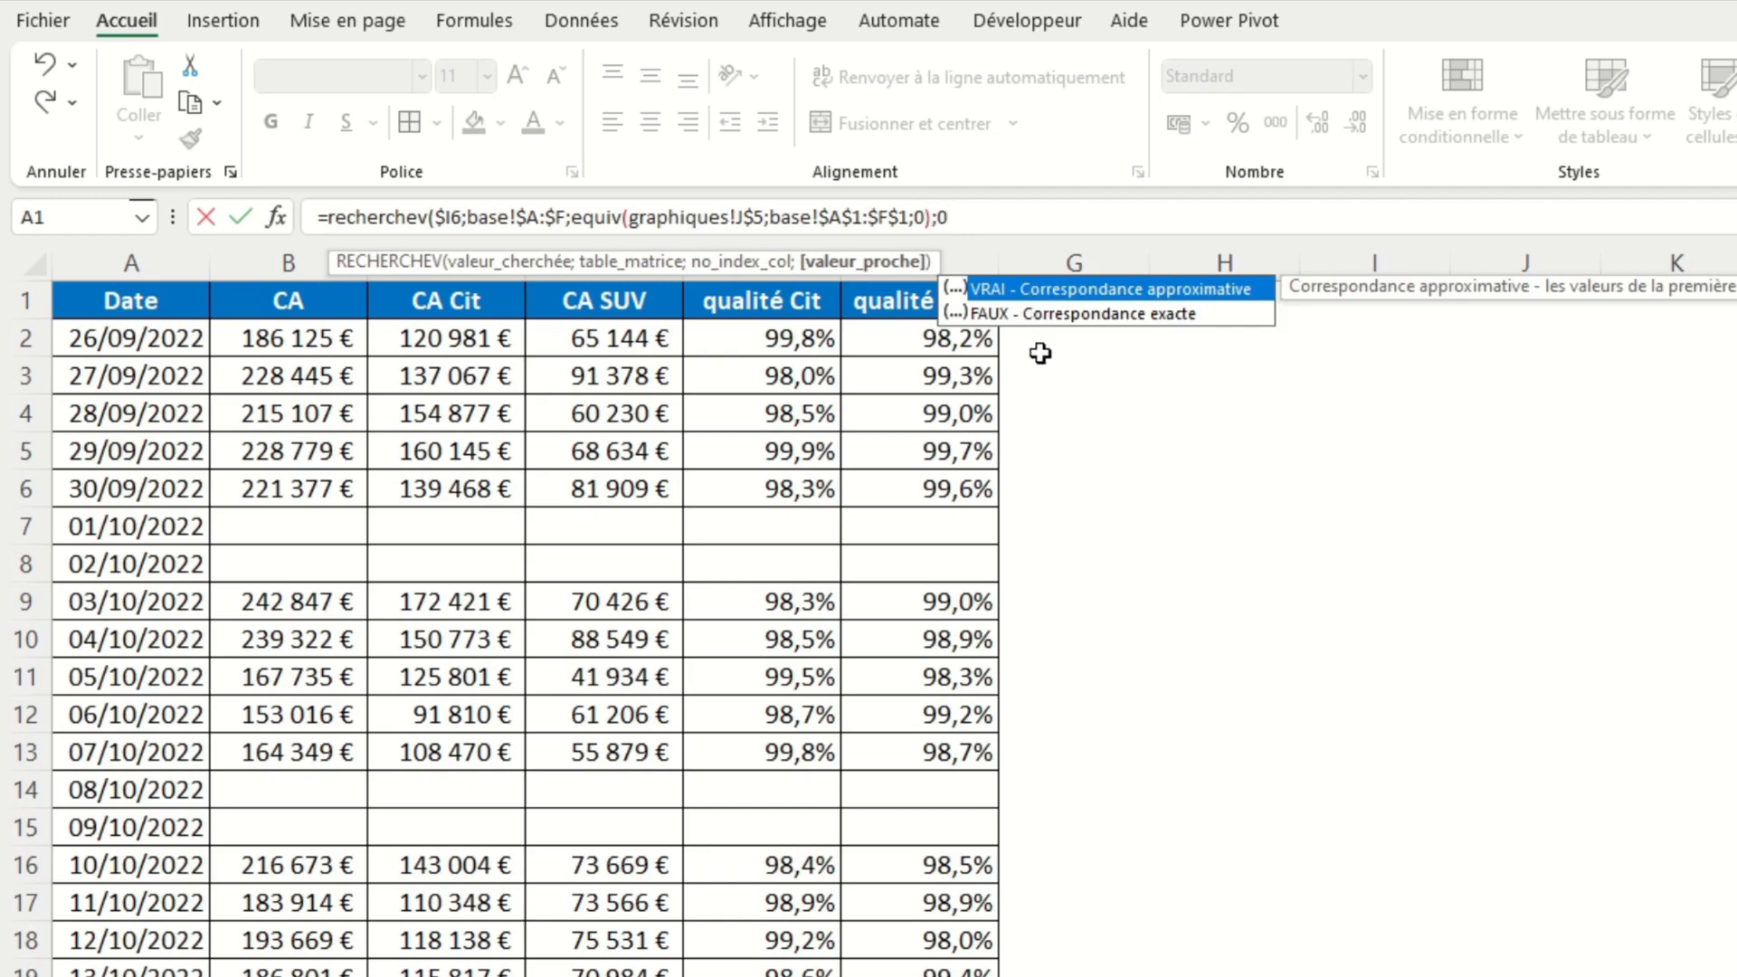
type("0)")
key("Return")
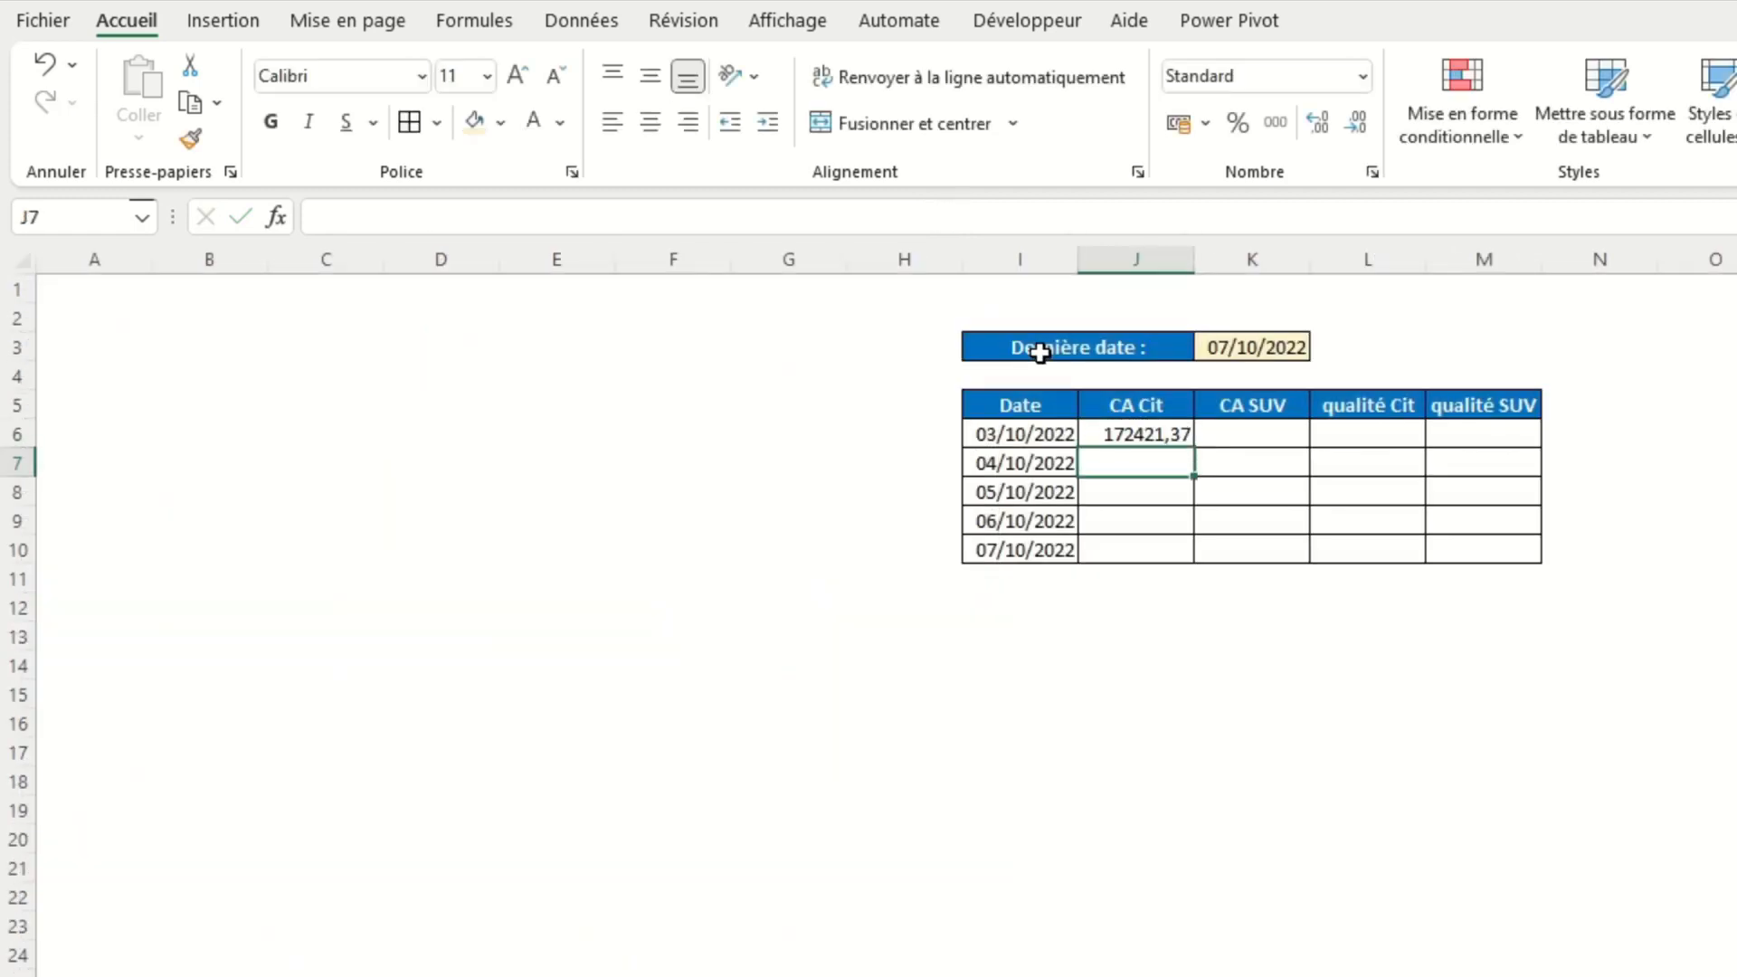
left_click(1176, 435)
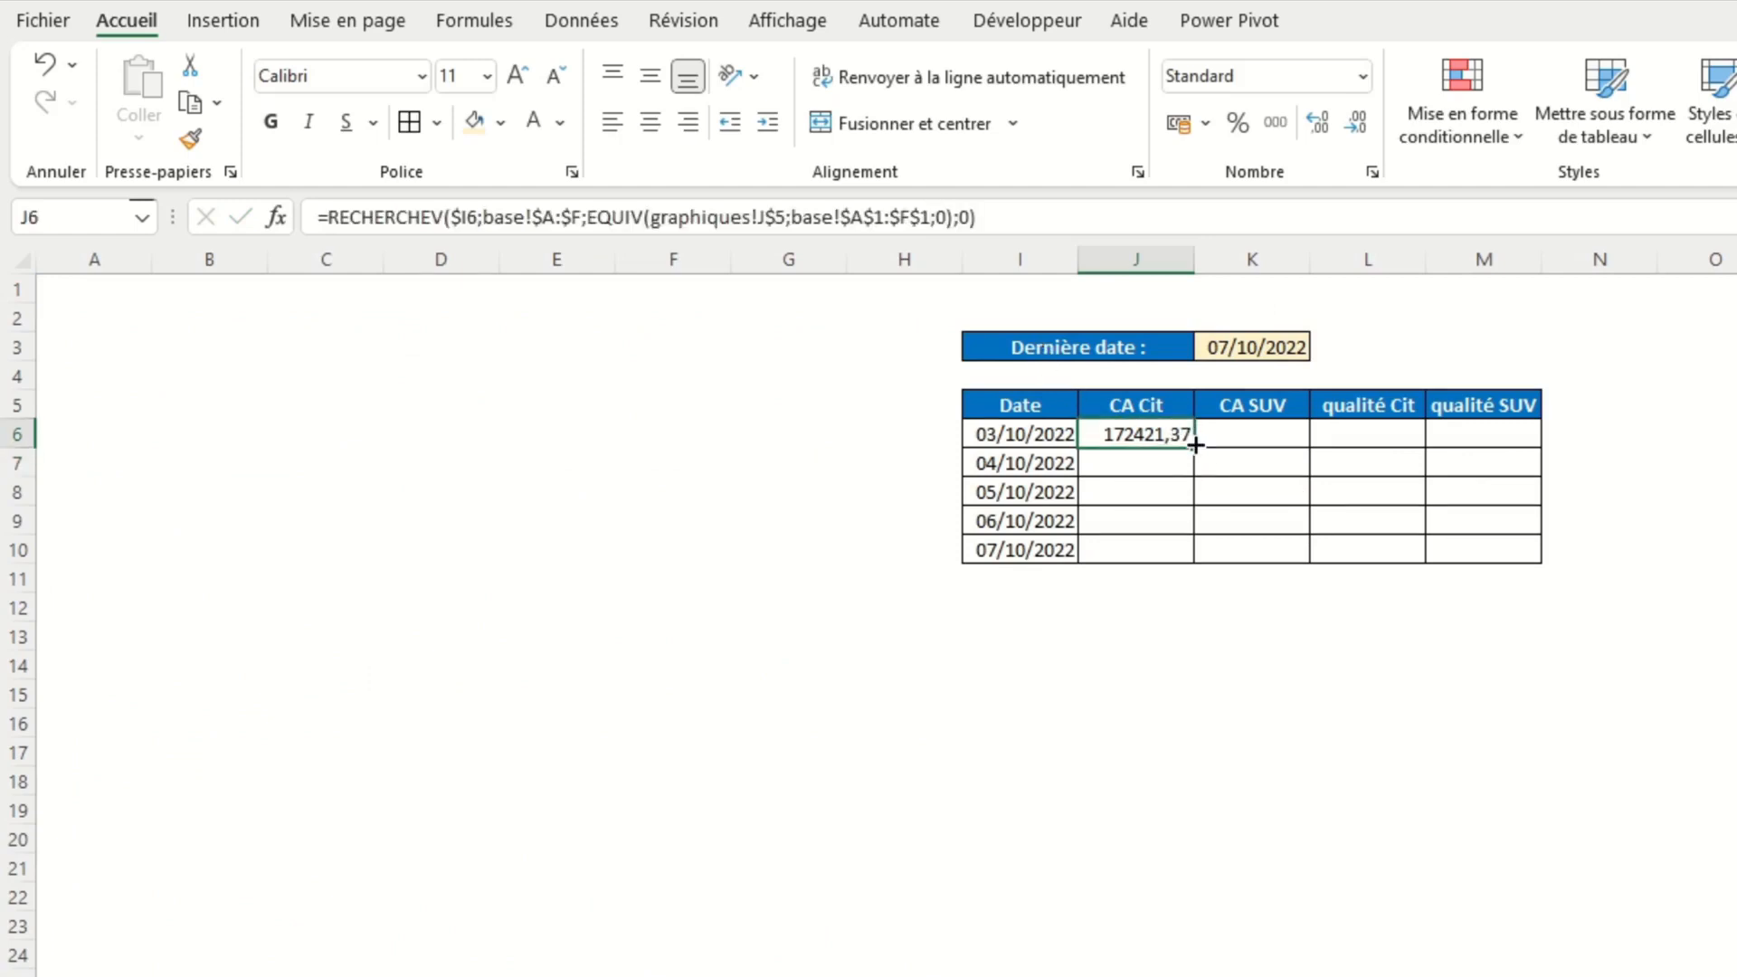
left_click_drag(1194, 462, 1515, 588)
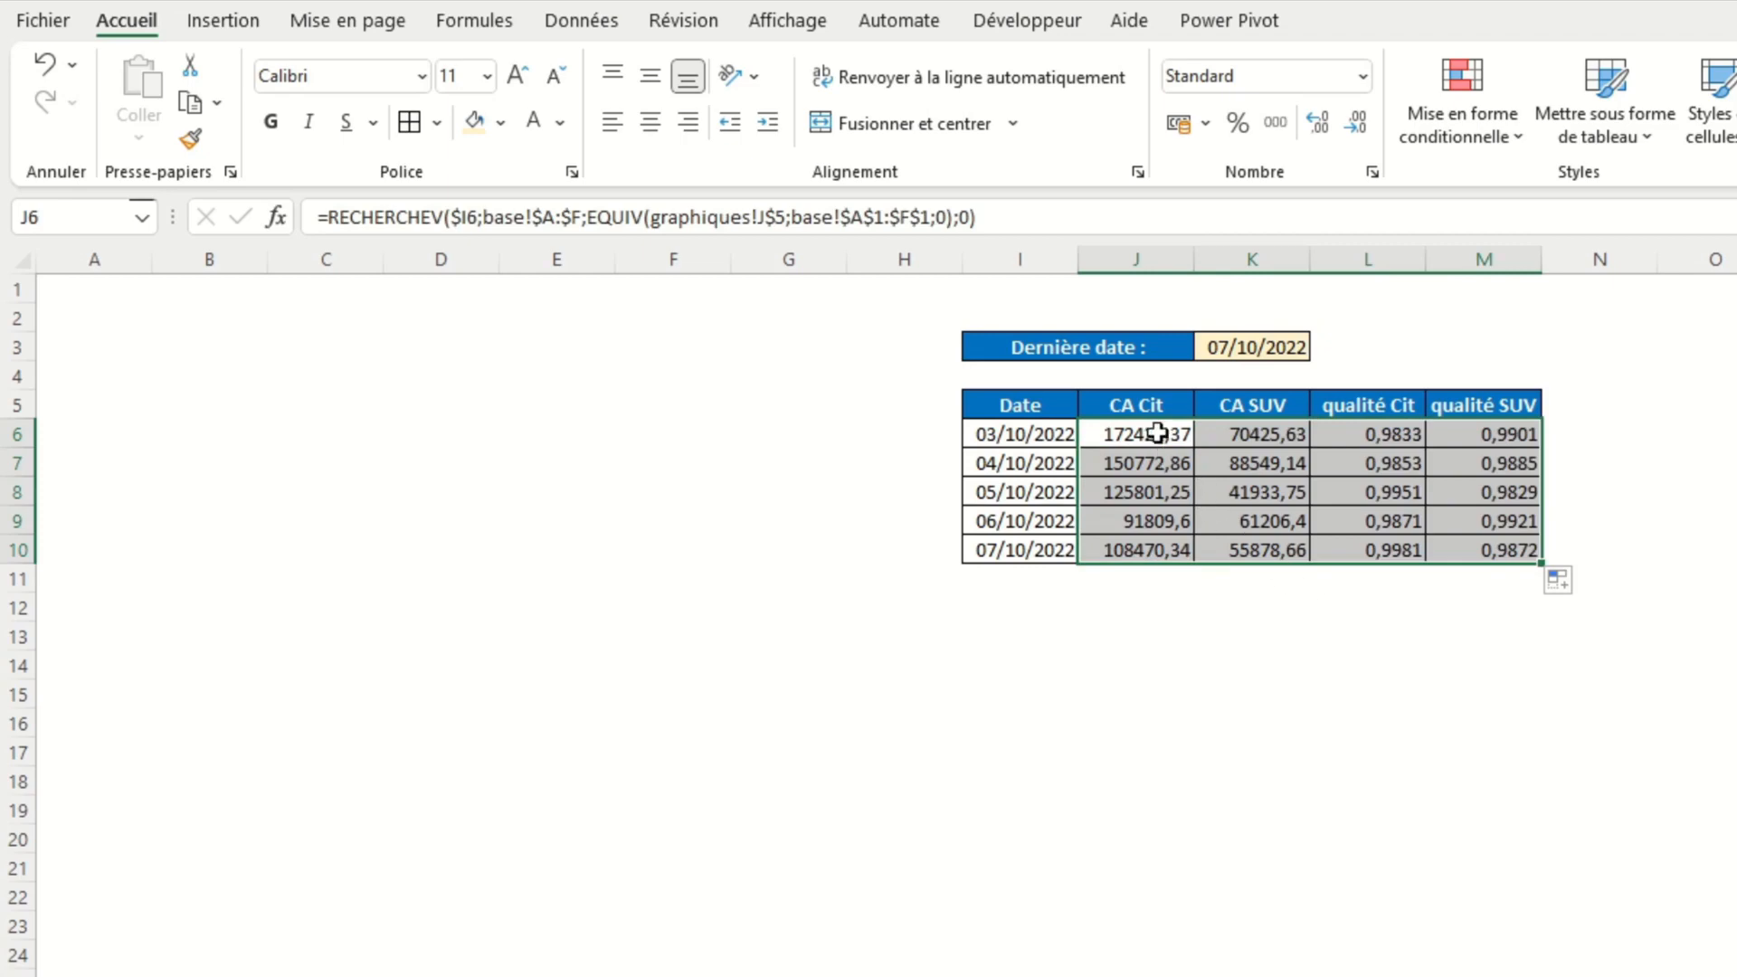
Step: Format J6:K10 as euro amounts and L6:M10 as percentages with one decimal
left_click_drag(1167, 434, 1253, 538)
left_click(1213, 113)
left_click_drag(1388, 433, 1484, 551)
left_click(1237, 122)
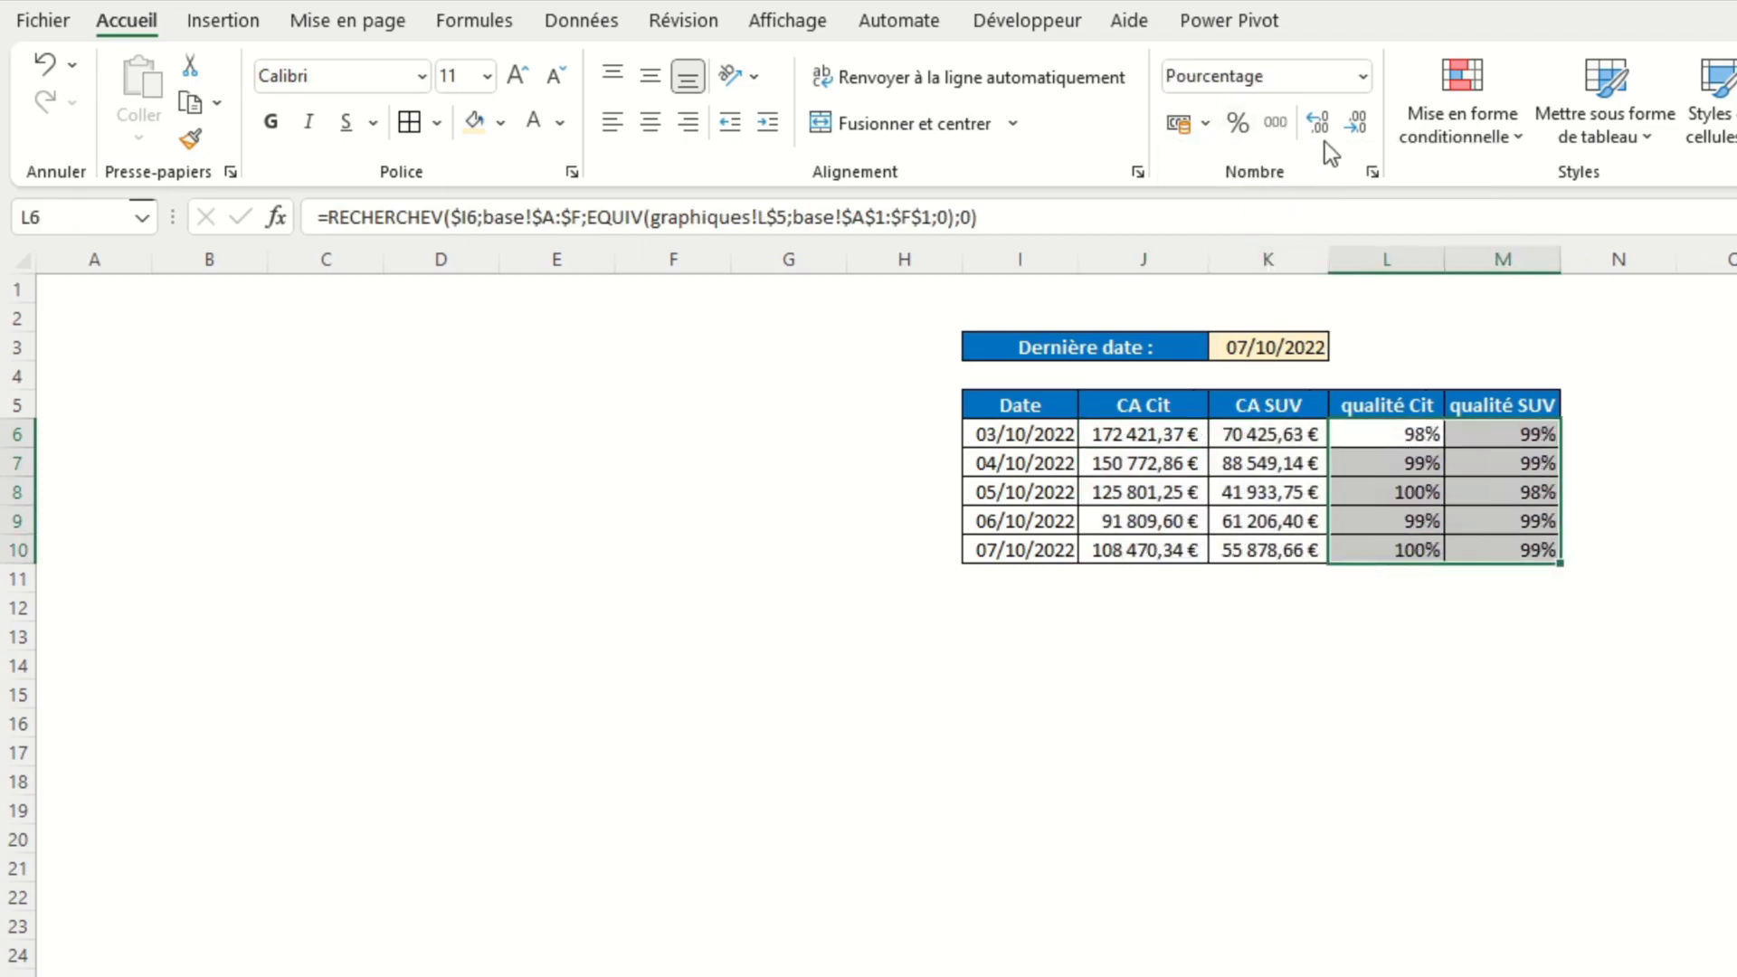
left_click(1317, 122)
left_click(1244, 693)
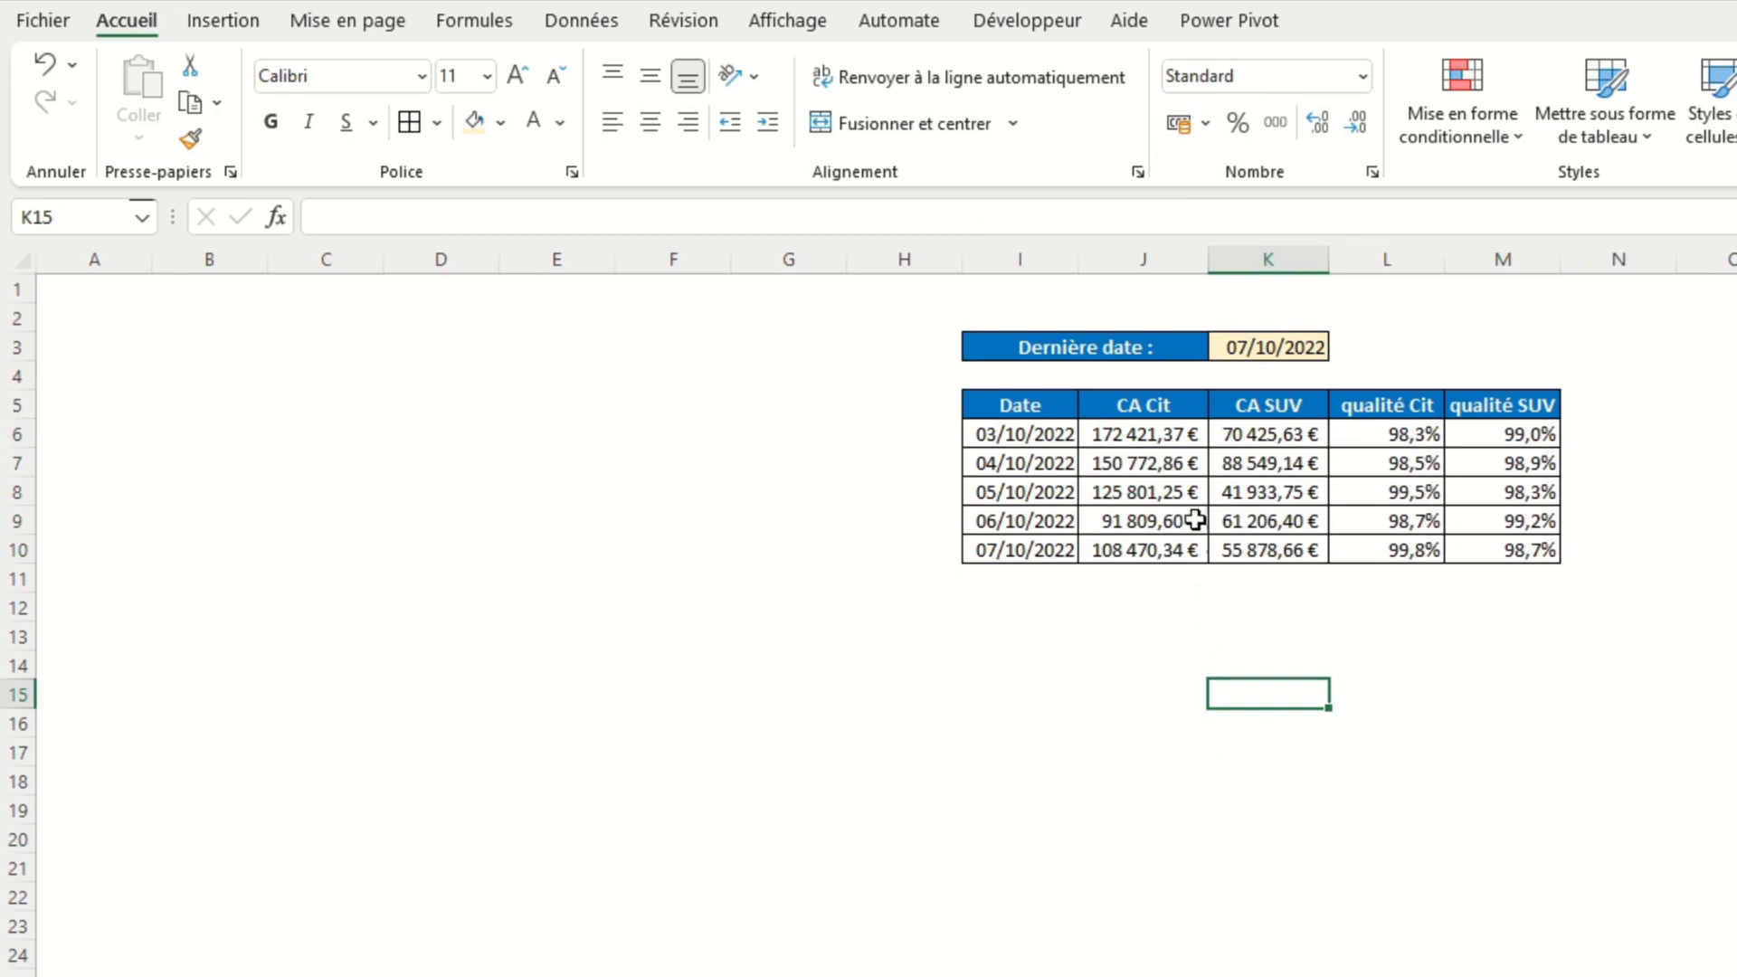
Step: Insert a line chart from the table and place it beside the table, enlarged to span about A2 to G17
left_click(1193, 466)
left_click(229, 31)
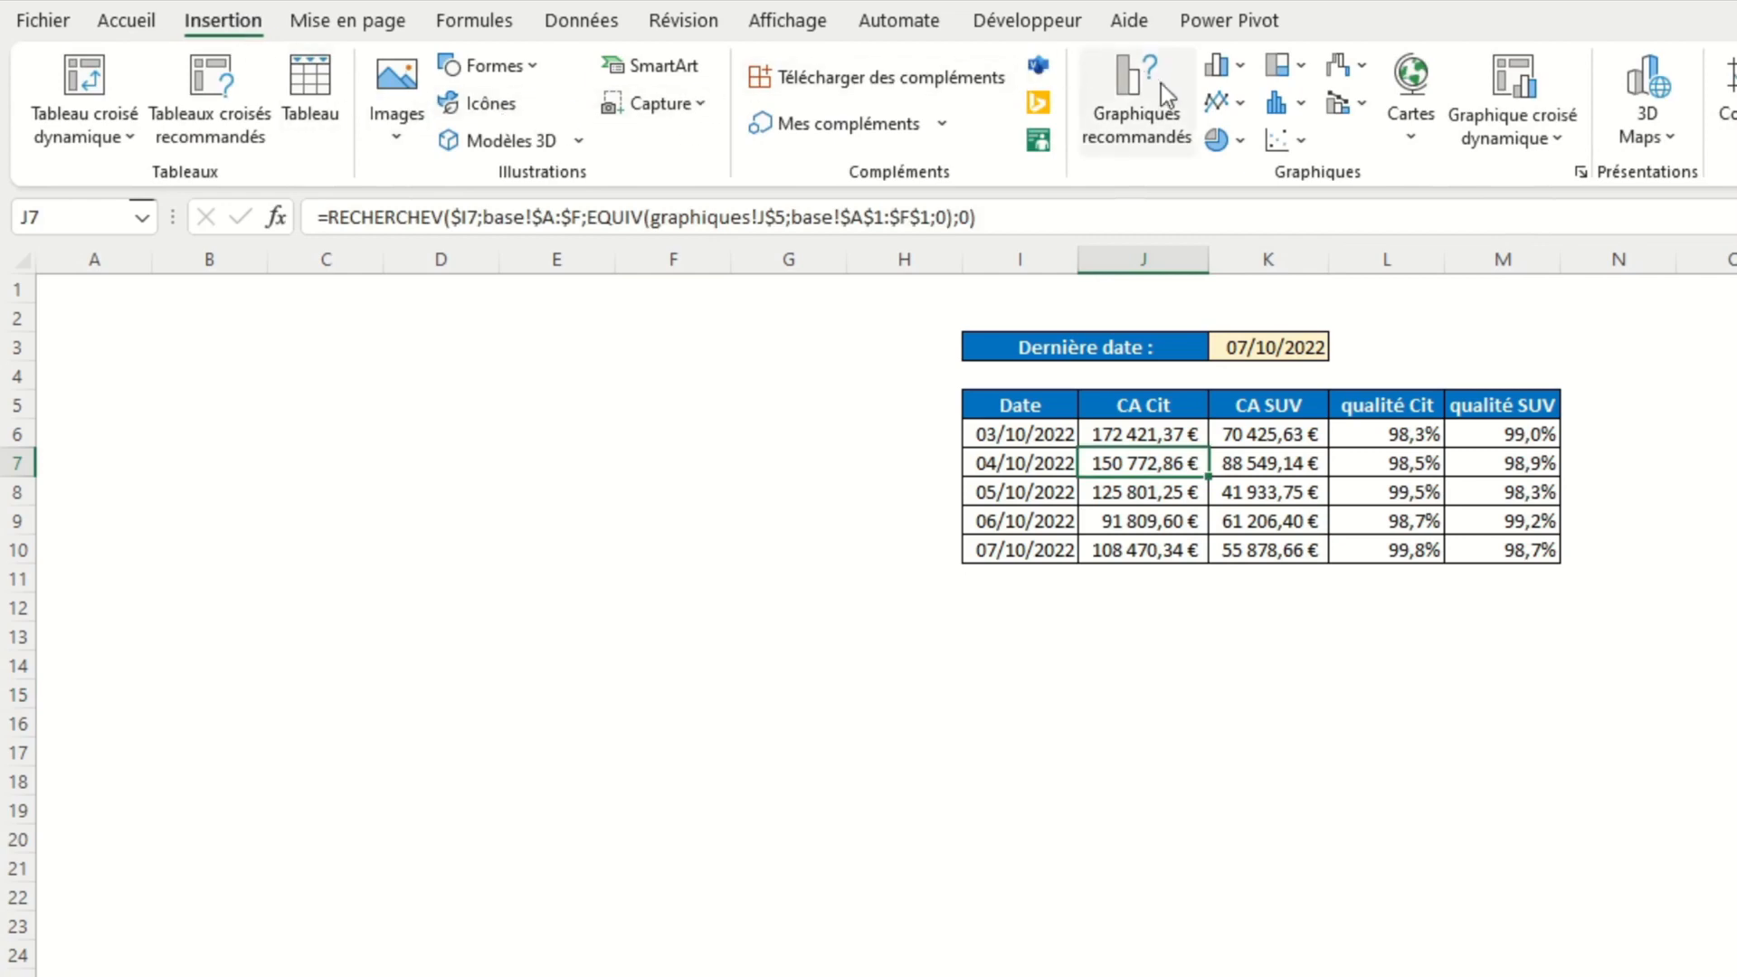
left_click(1221, 102)
left_click(1241, 201)
left_click_drag(1217, 613, 263, 315)
left_click_drag(784, 727, 876, 747)
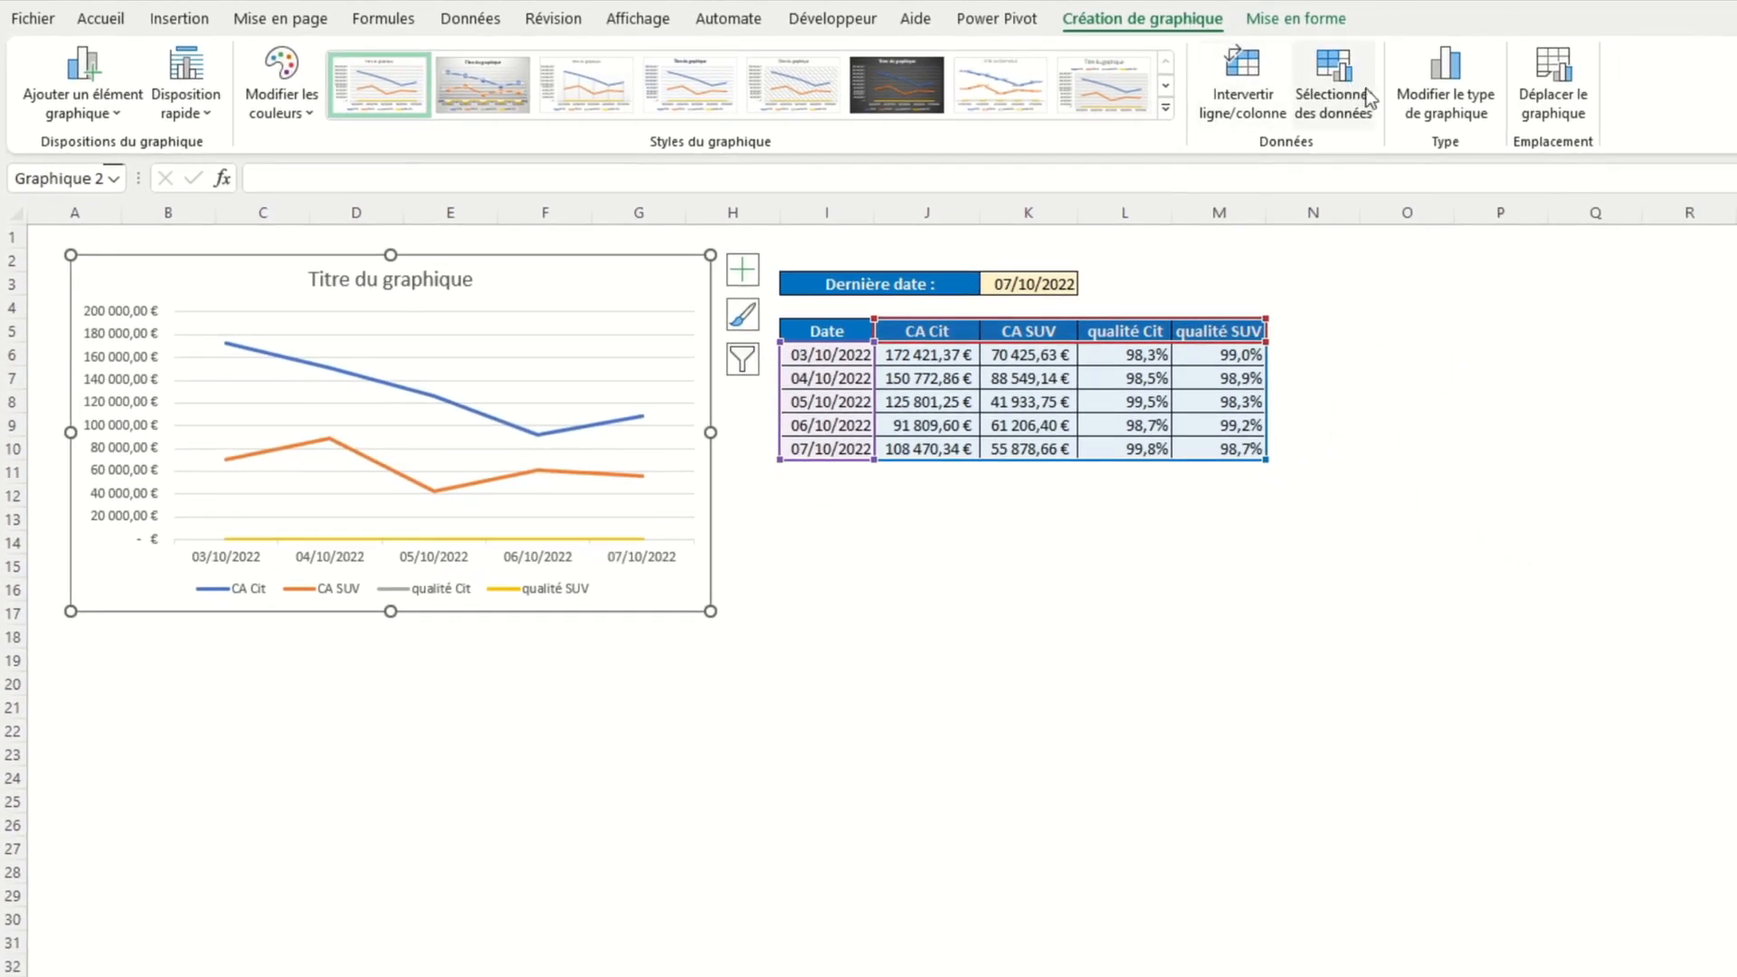
Step: Change the chart to a combined chart with CA series as clustered columns and both qualité series as lines on the secondary axis
left_click(1418, 95)
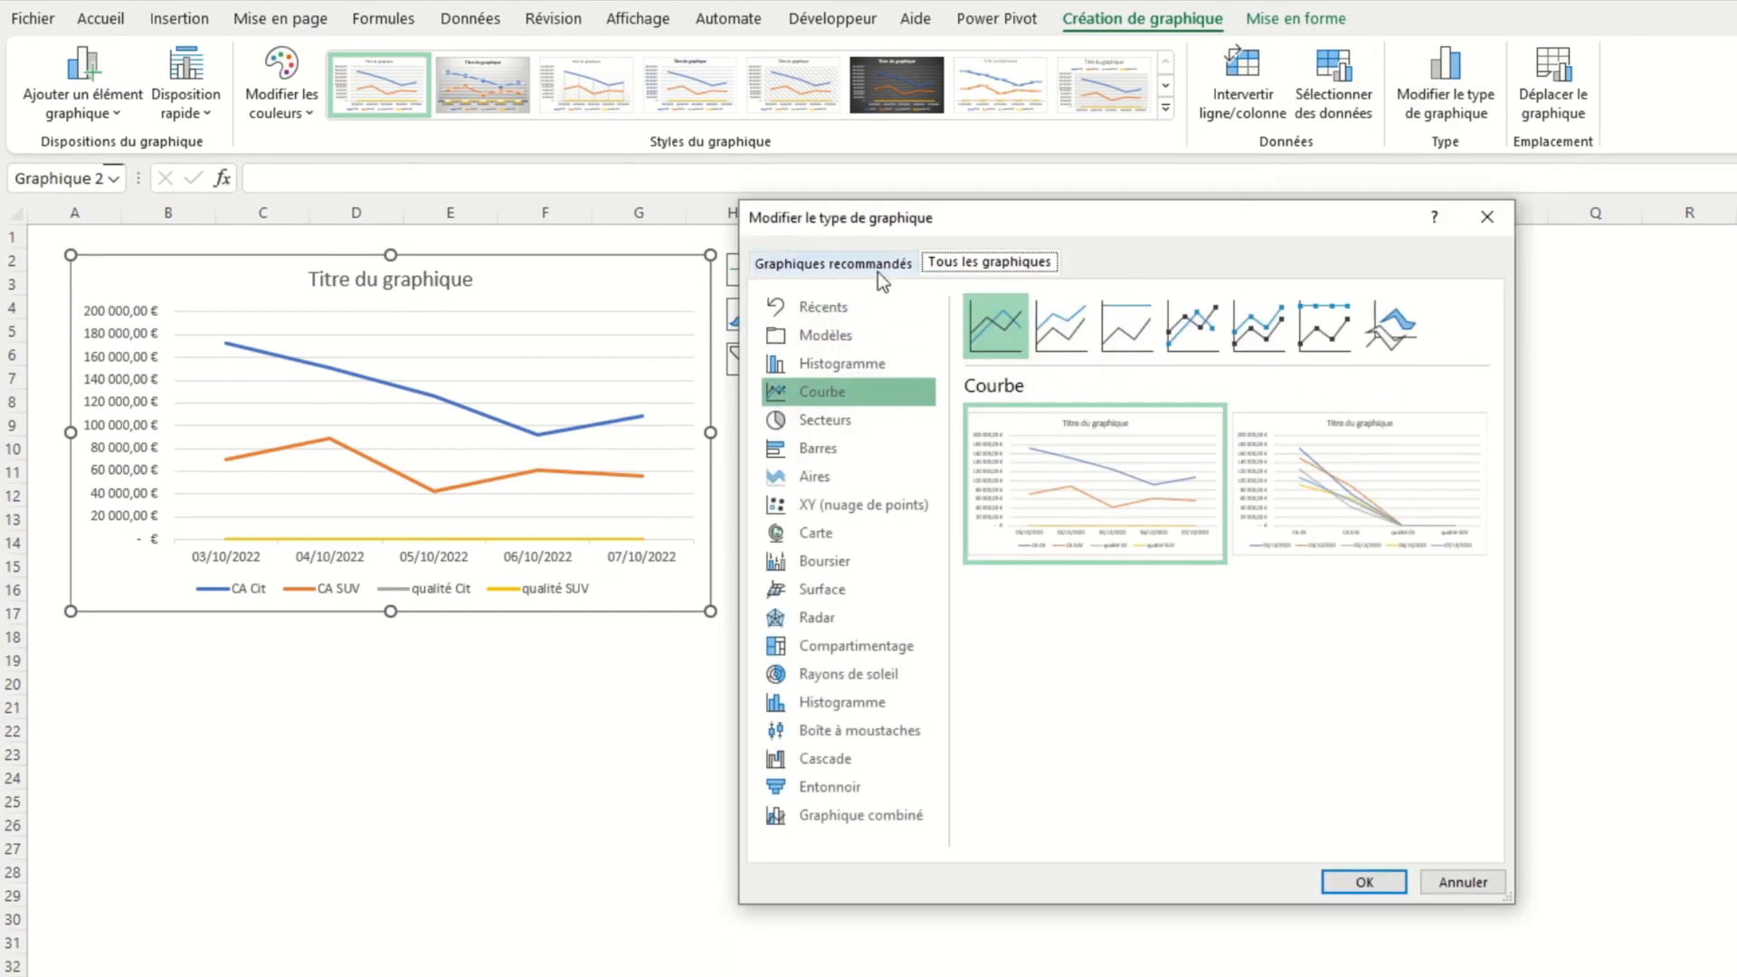
left_click_drag(972, 229, 776, 155)
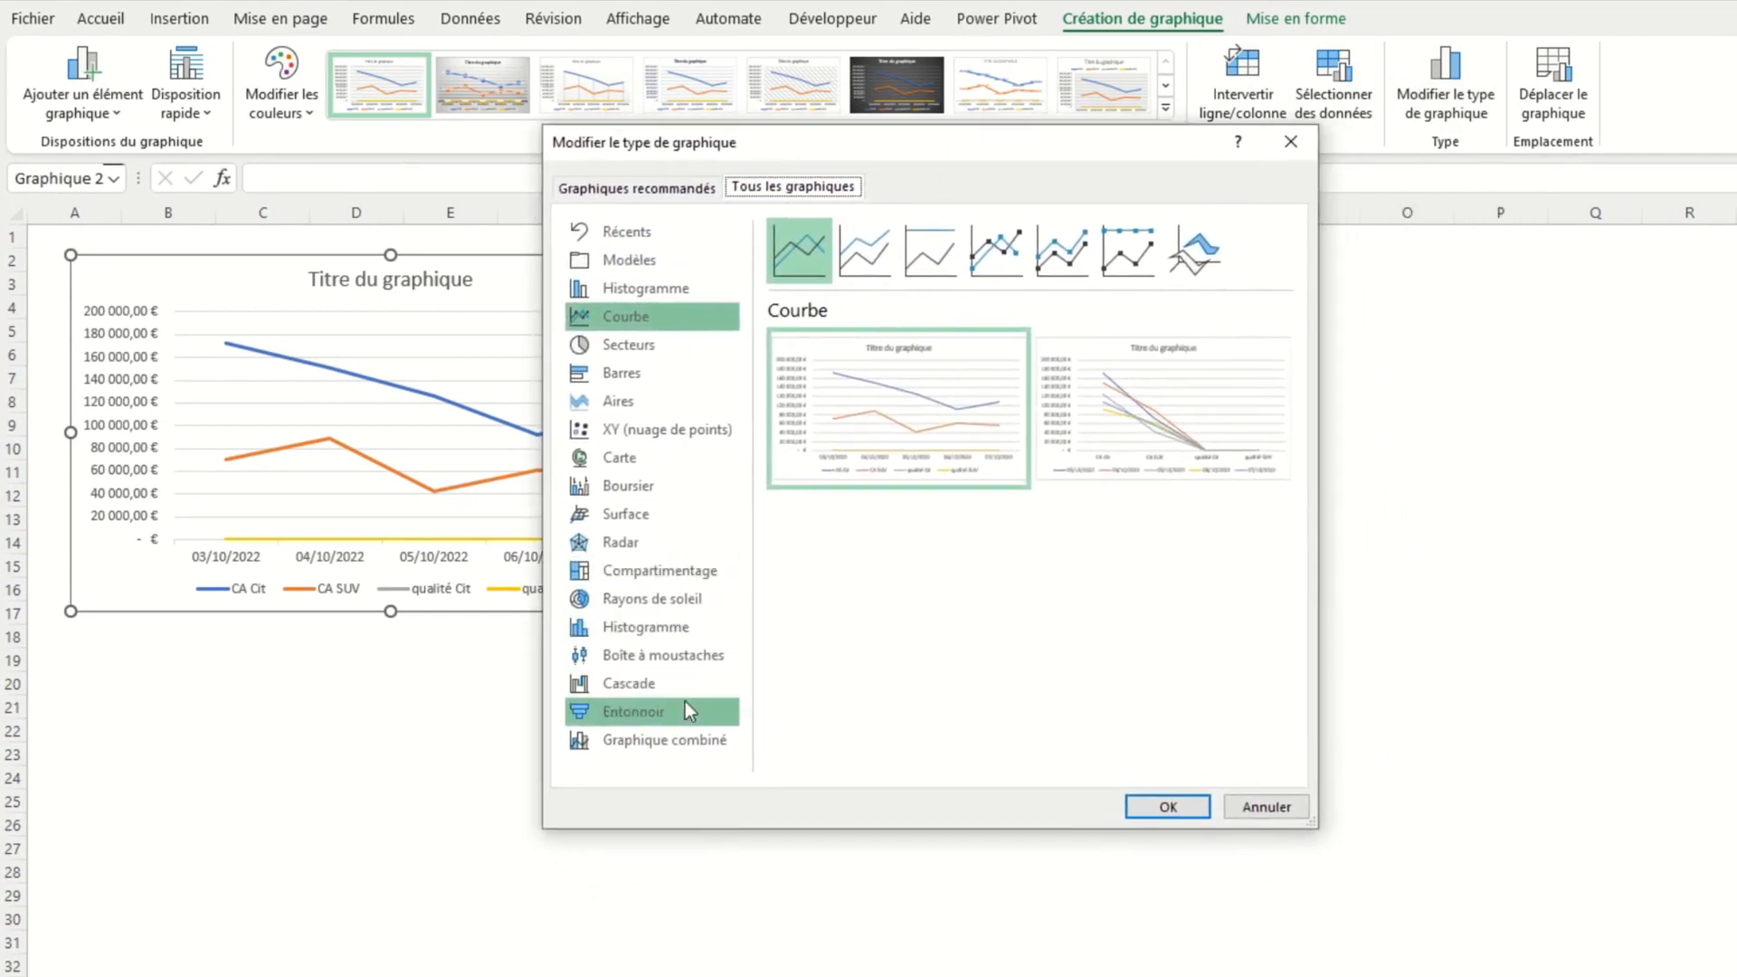
left_click(688, 740)
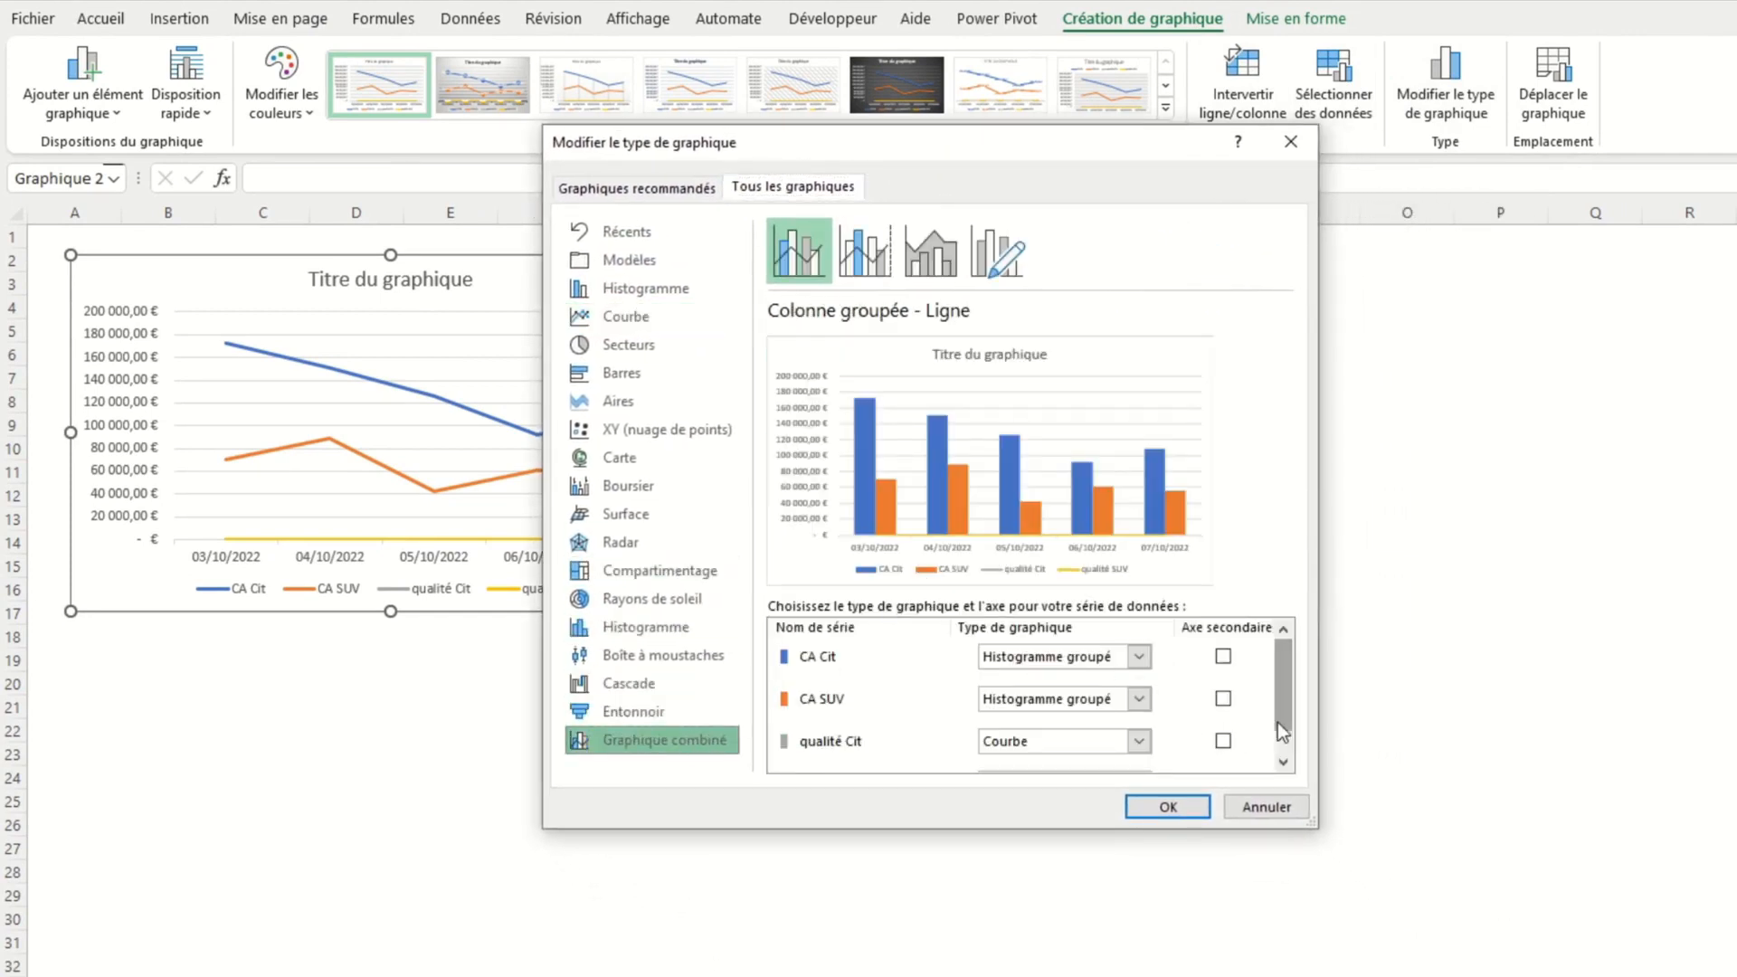
scroll(1283, 731, "down", 1)
left_click(1224, 707)
left_click(1224, 750)
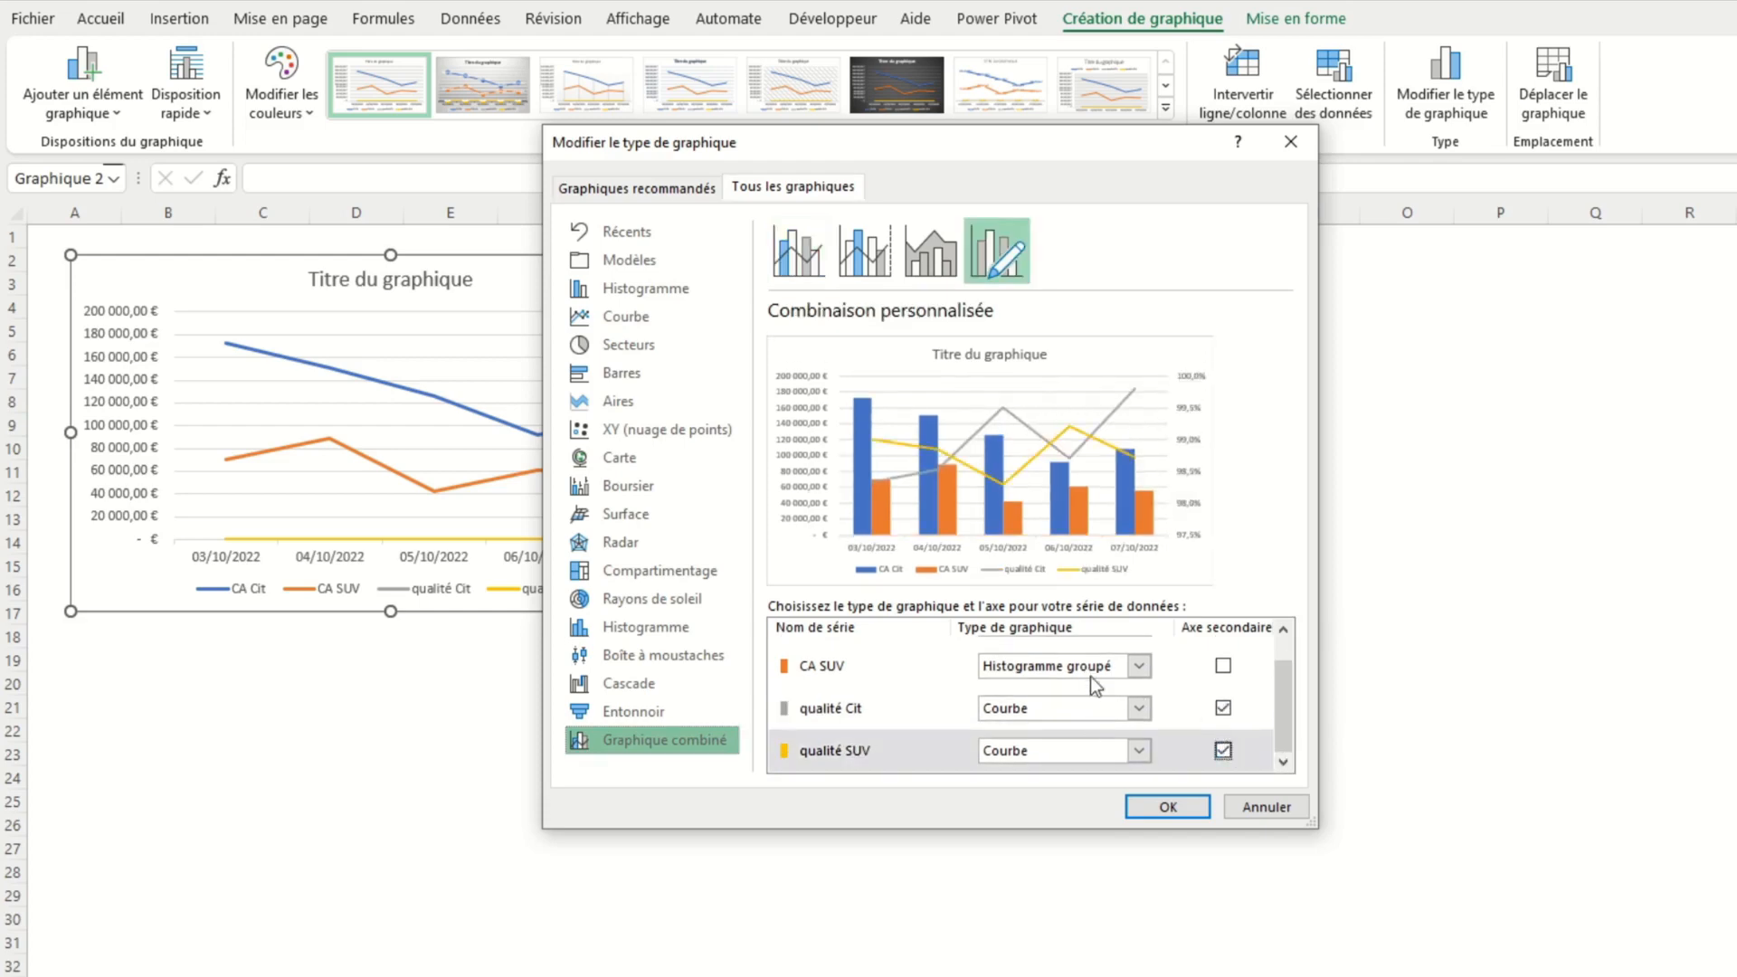
scroll(1115, 708, "up", 1)
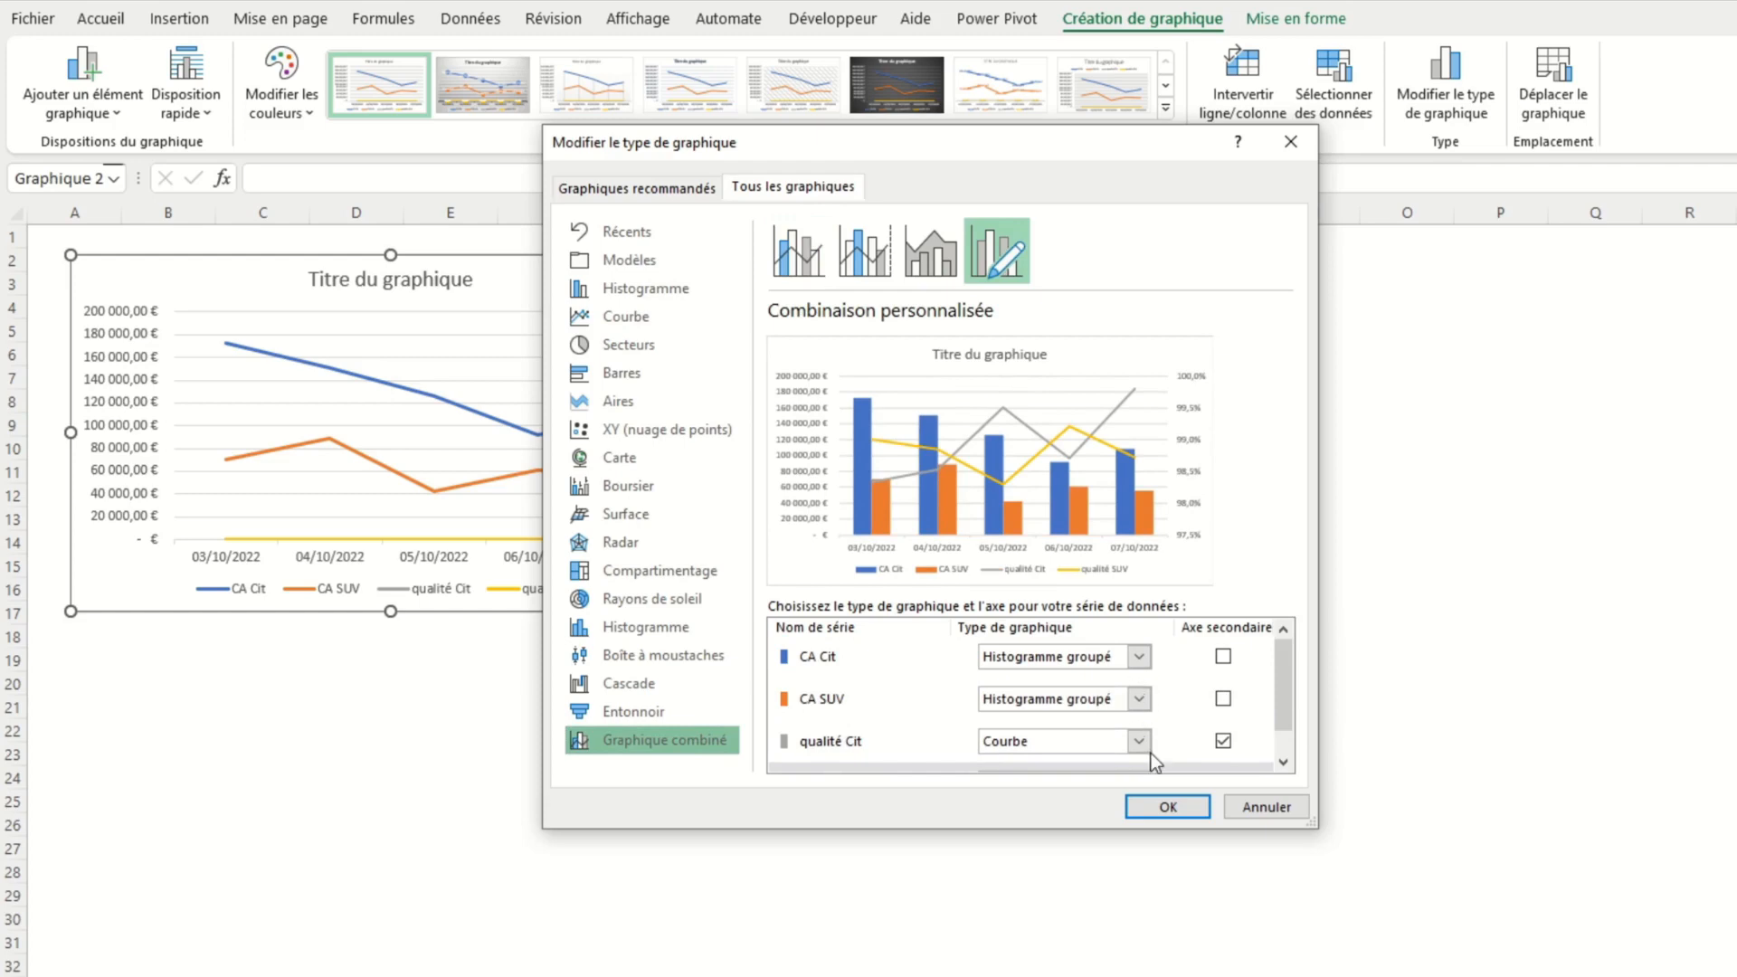
left_click(1165, 806)
left_click(903, 543)
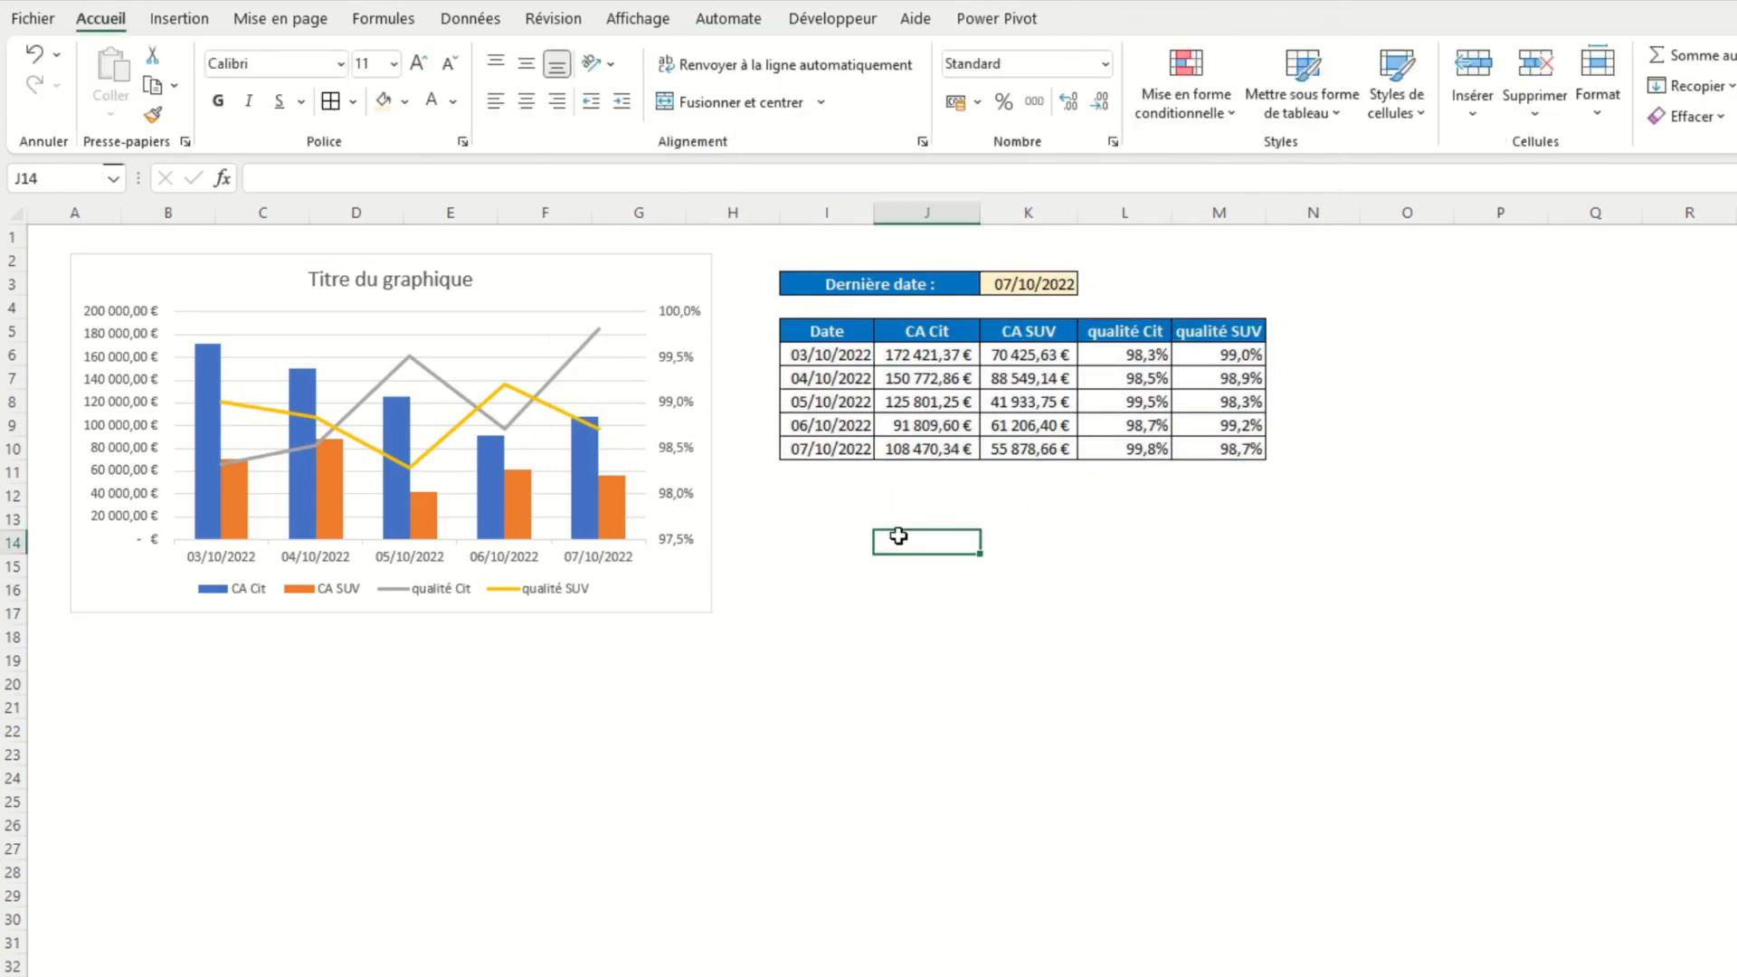
Step: Set the last date in K3 to 21/10/2022
left_click(1031, 280)
type("21")
type("2")
key("Return")
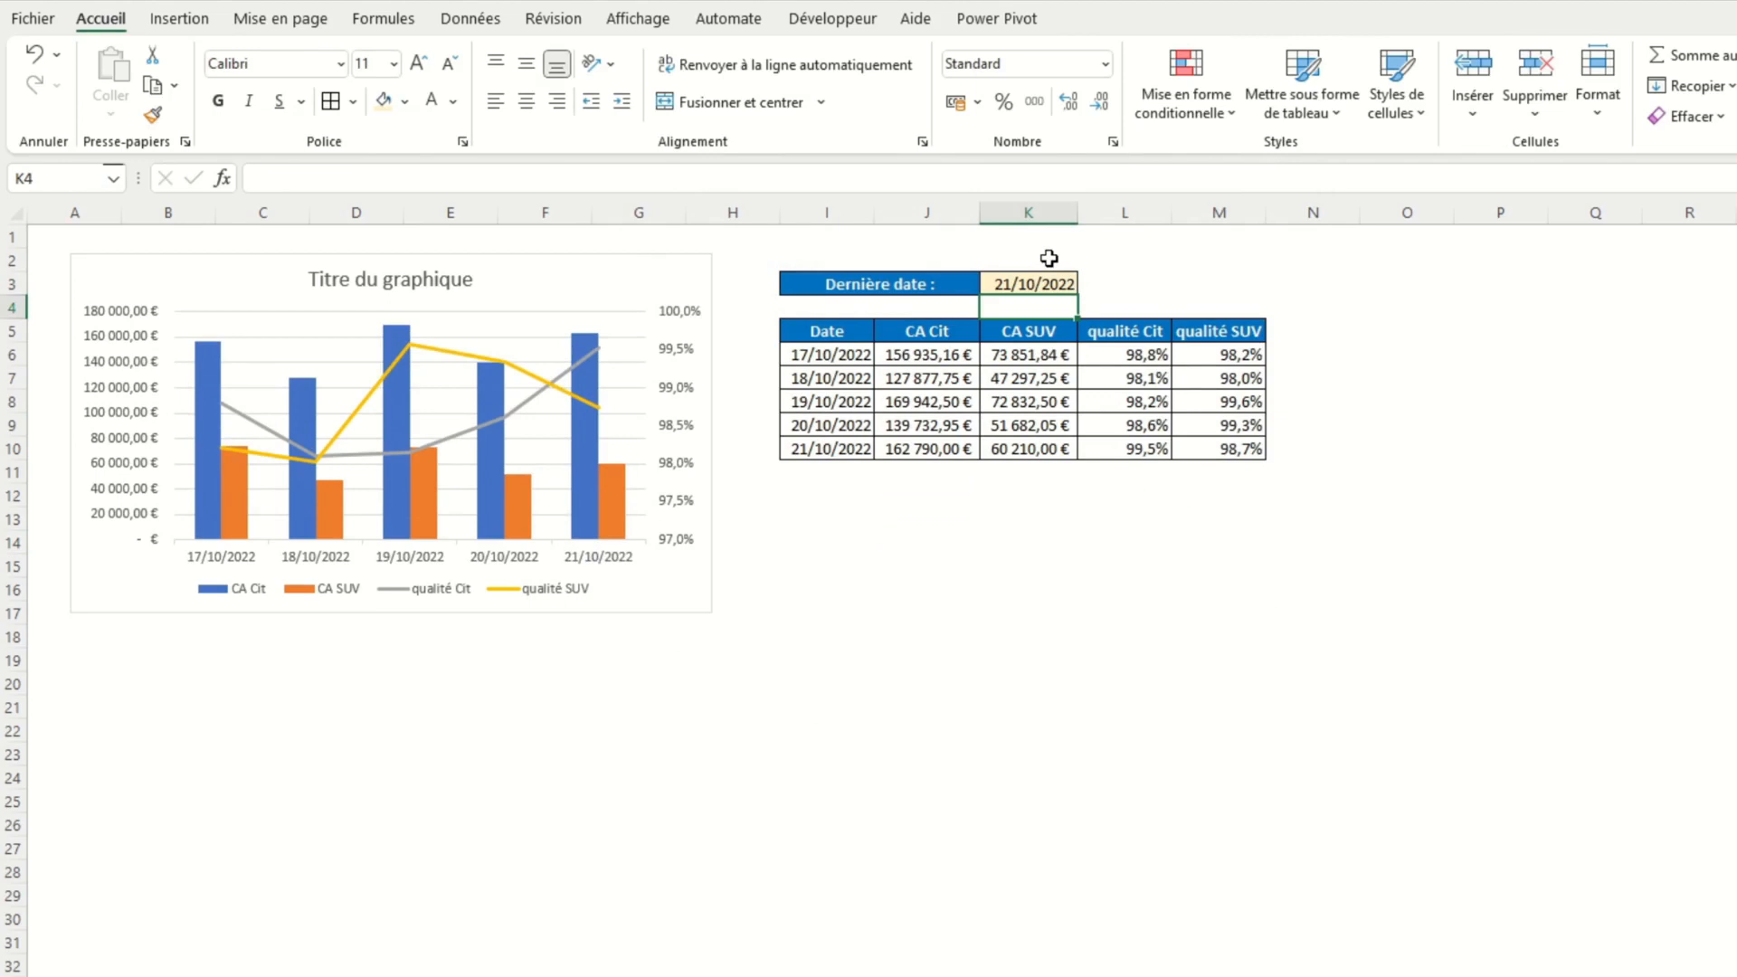
Step: Set the last date in K3 to 18/10/2022 and check the weekend rows in J7:M8
key("Up")
type("1")
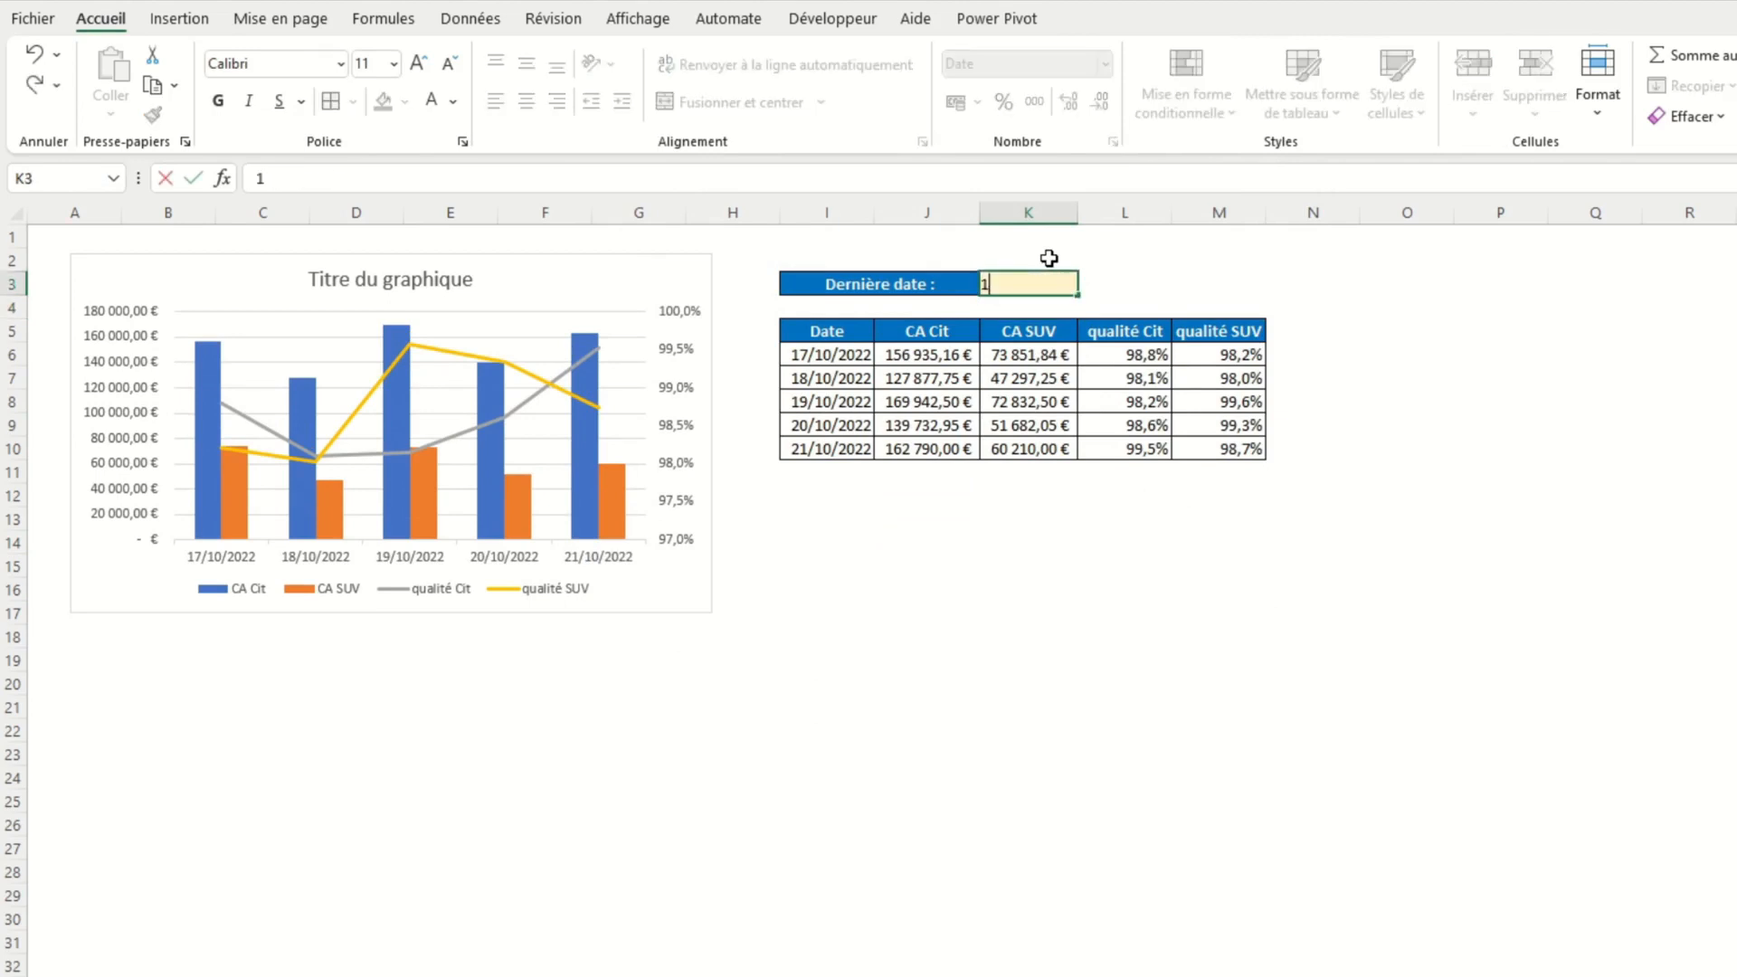
type("8/10/2022")
key("Return")
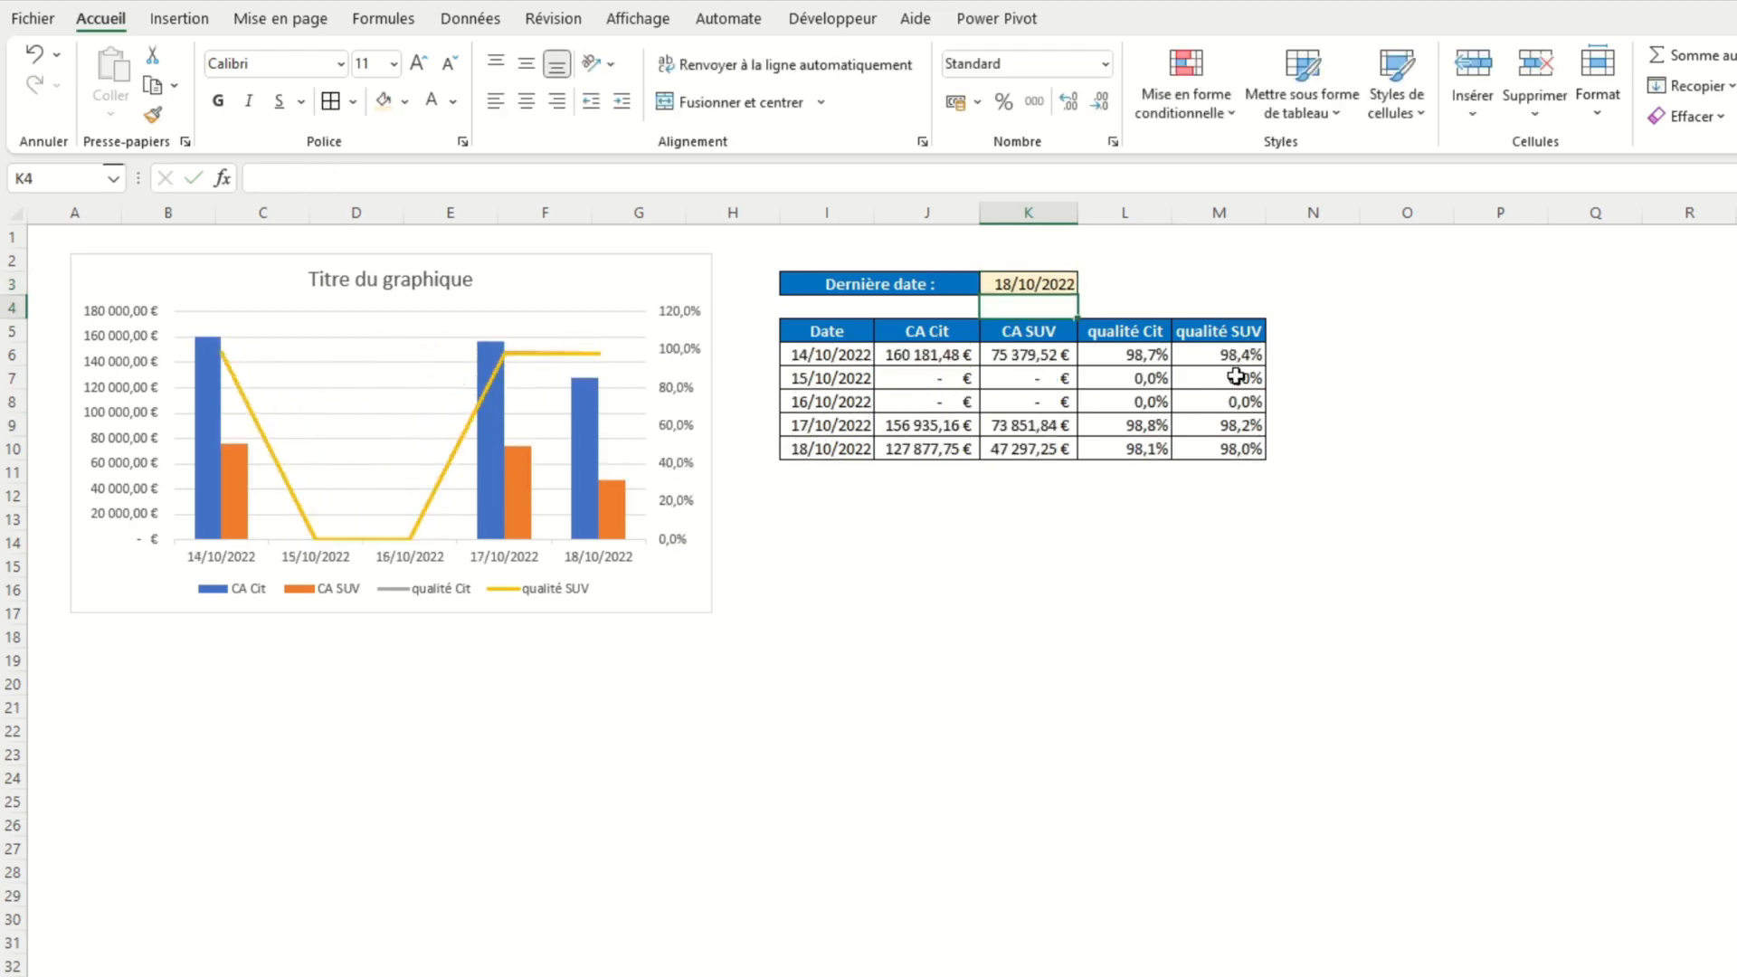
left_click_drag(1235, 378, 938, 404)
left_click(884, 543)
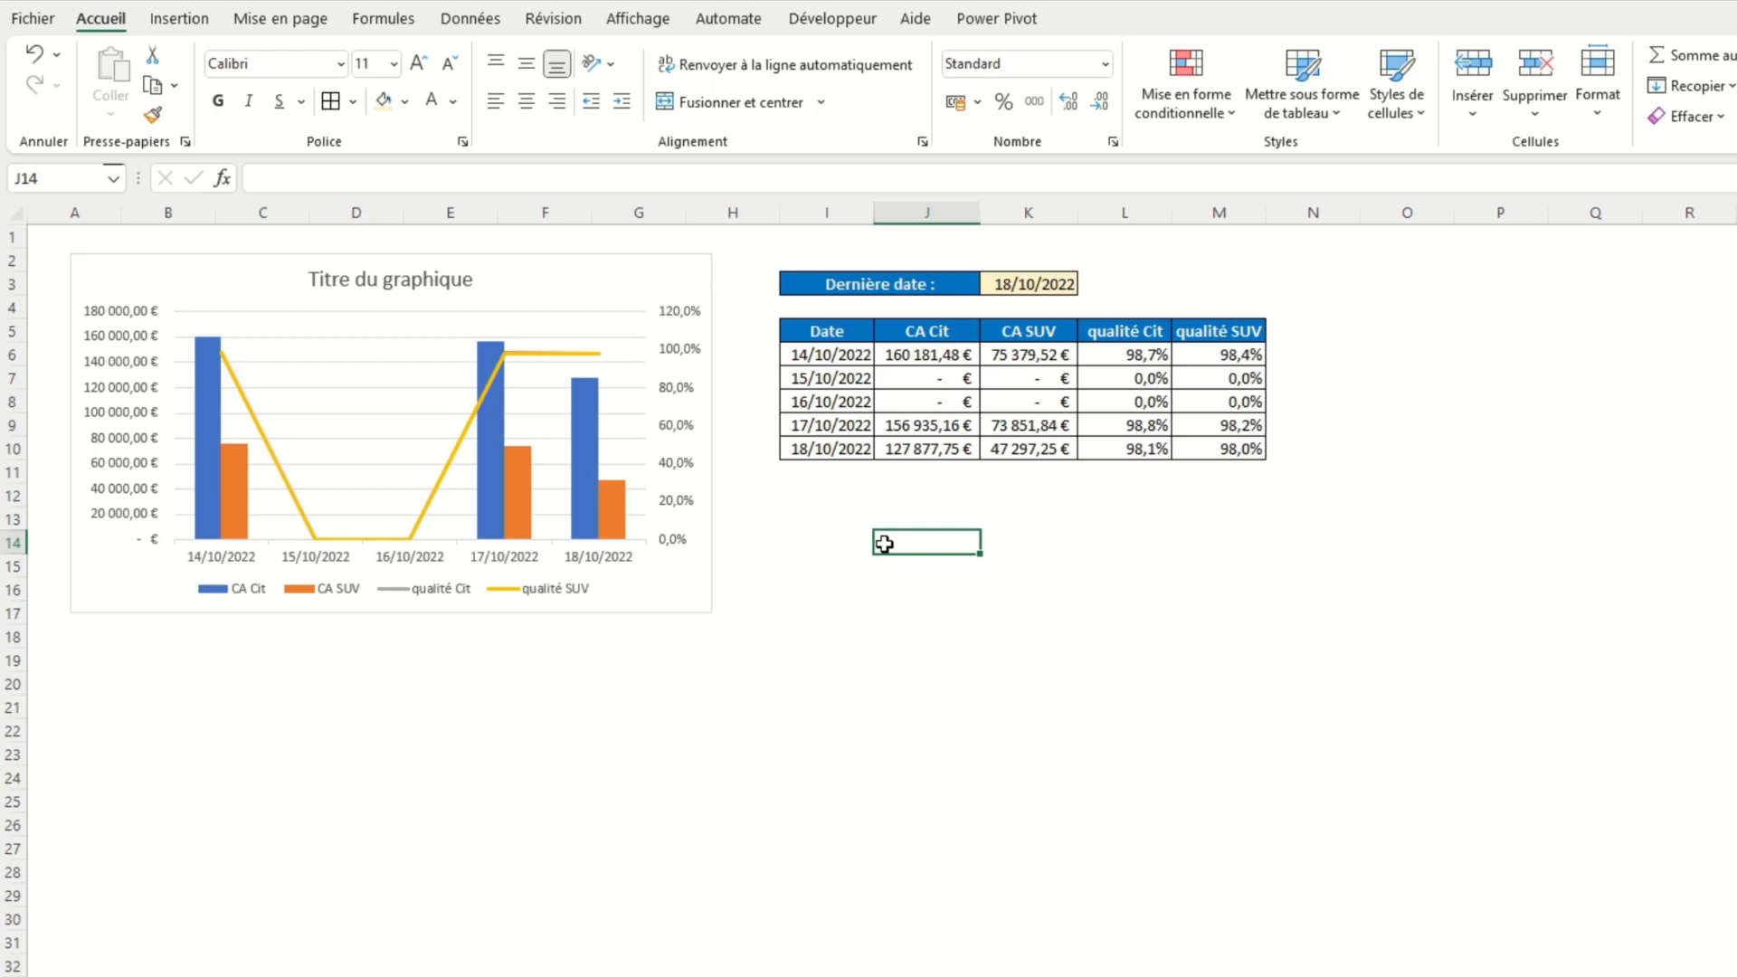
Step: Replace the previous-day calculation in I9 with the start of a SI formula
left_click(828, 426)
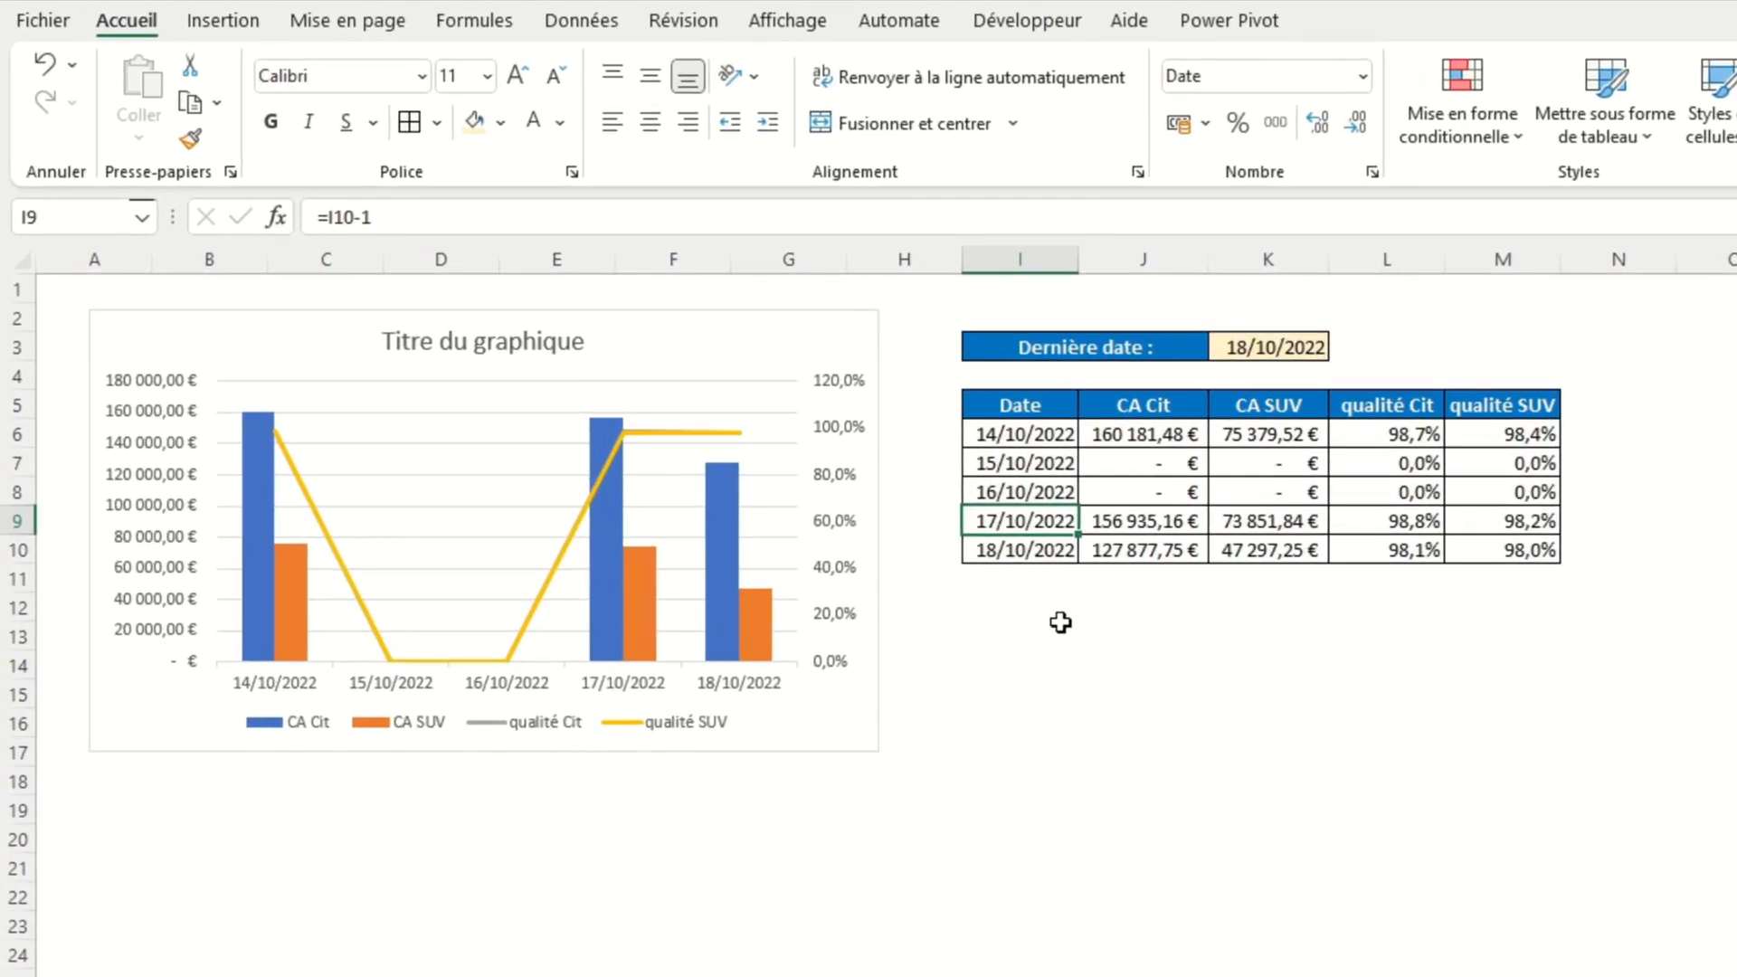
key("F2")
key("BackSpace")
key("BackSpace")
key("BackSpace")
key("BackSpace")
key("BackSpace")
type("si(")
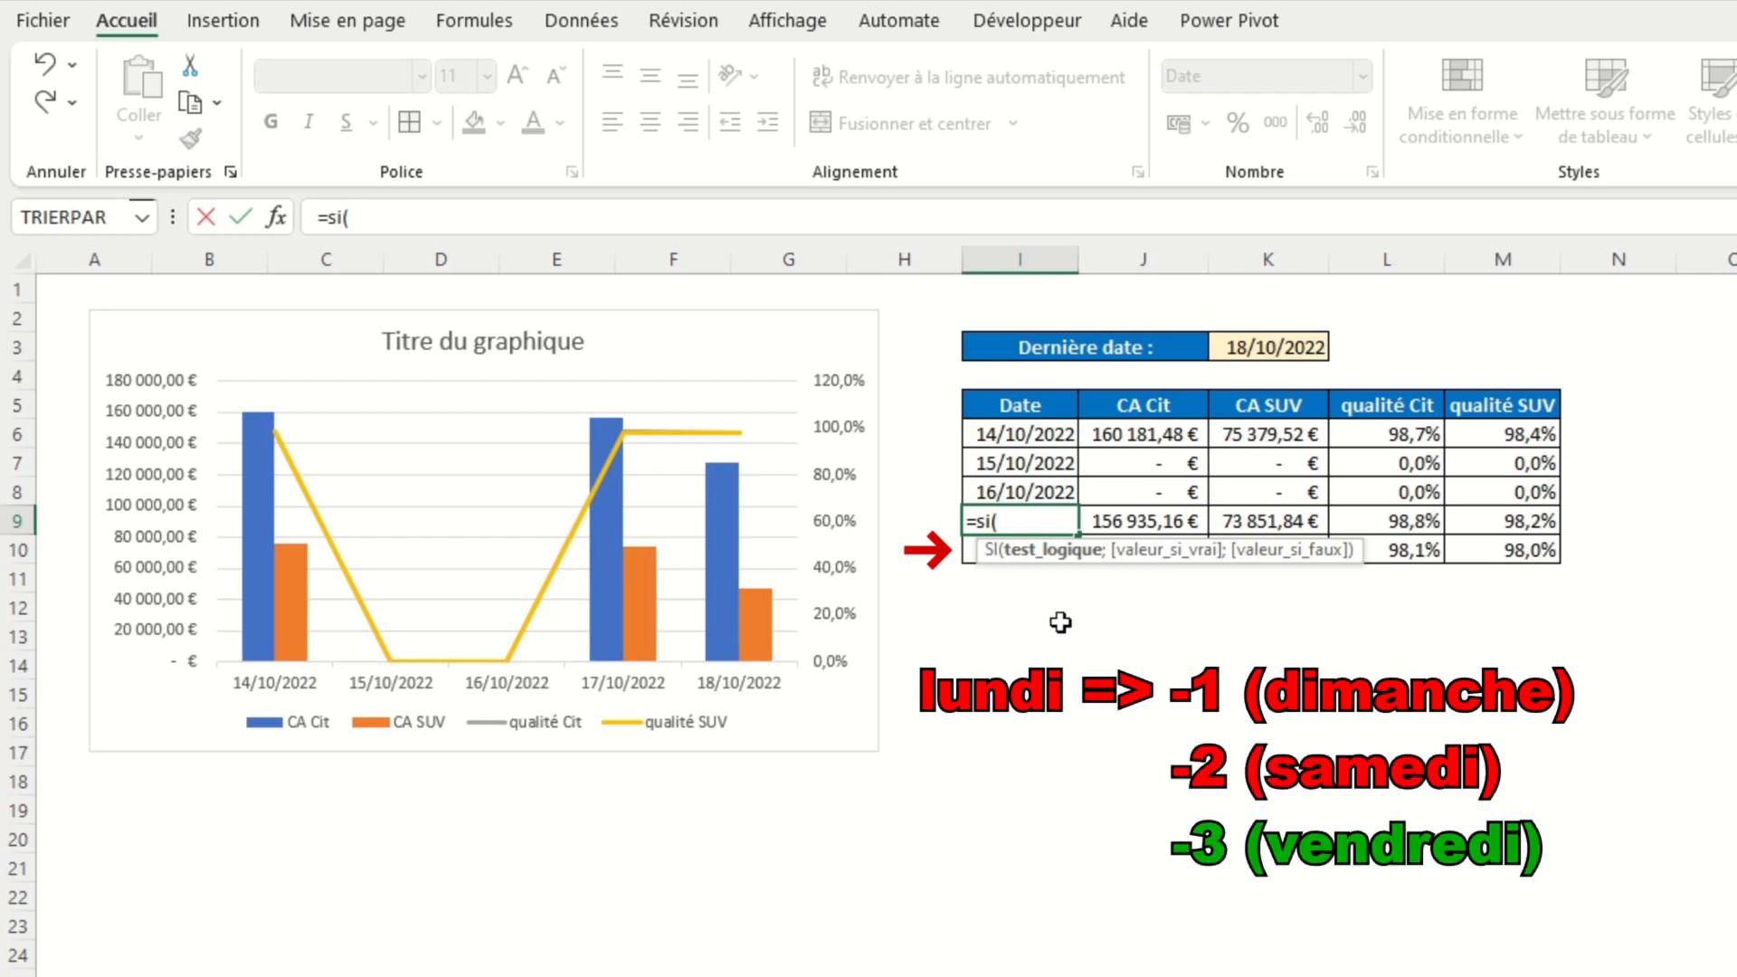
Step: Complete the I9 formula as =SI(JOURSEM(I10;2)=1;I10-3;I10-1) so that a Monday is preceded by Friday
type("jo")
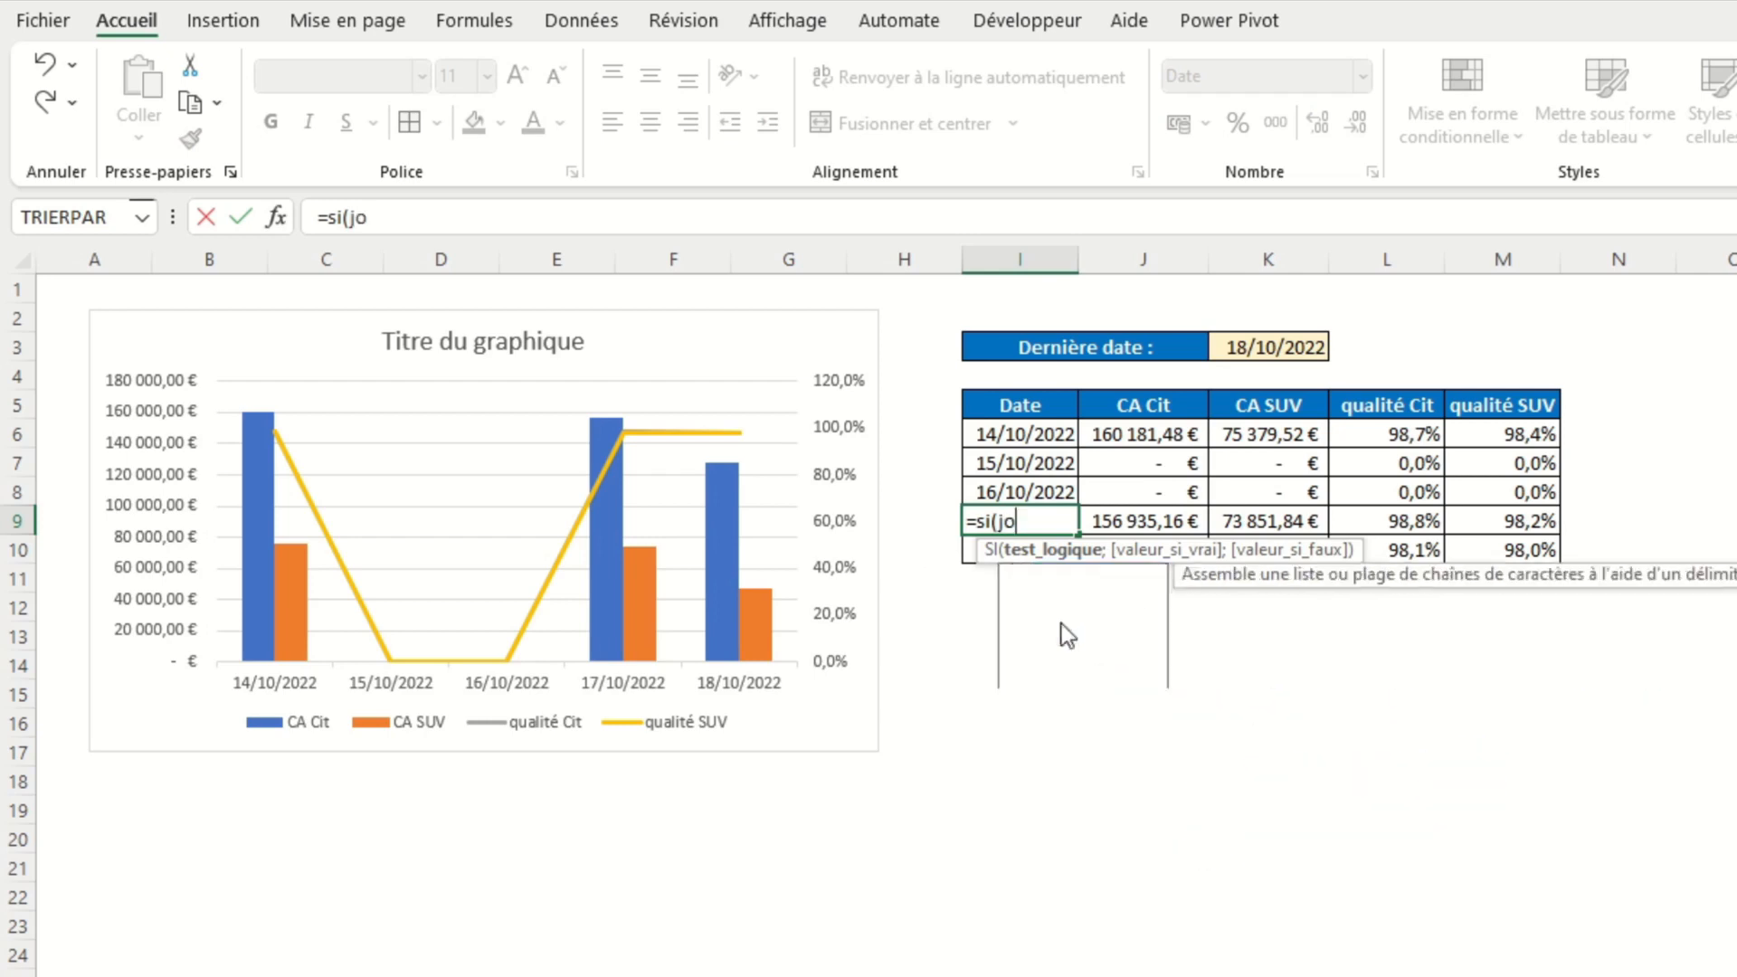
type("ursem(")
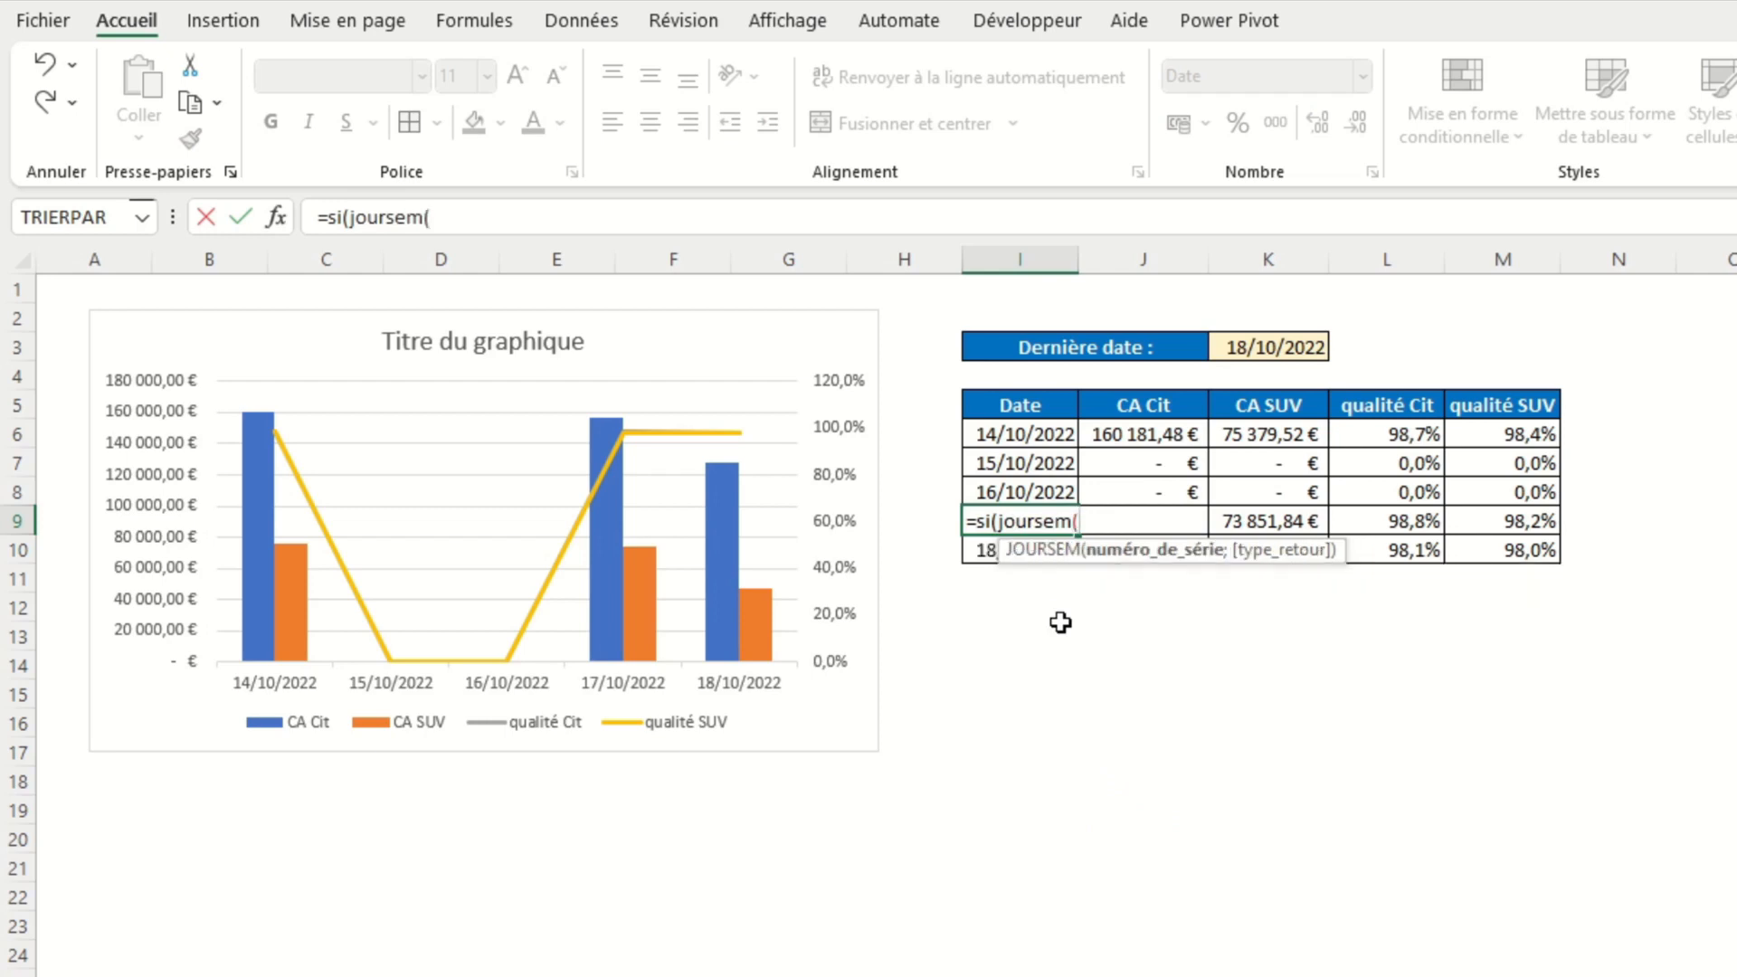
key("Down")
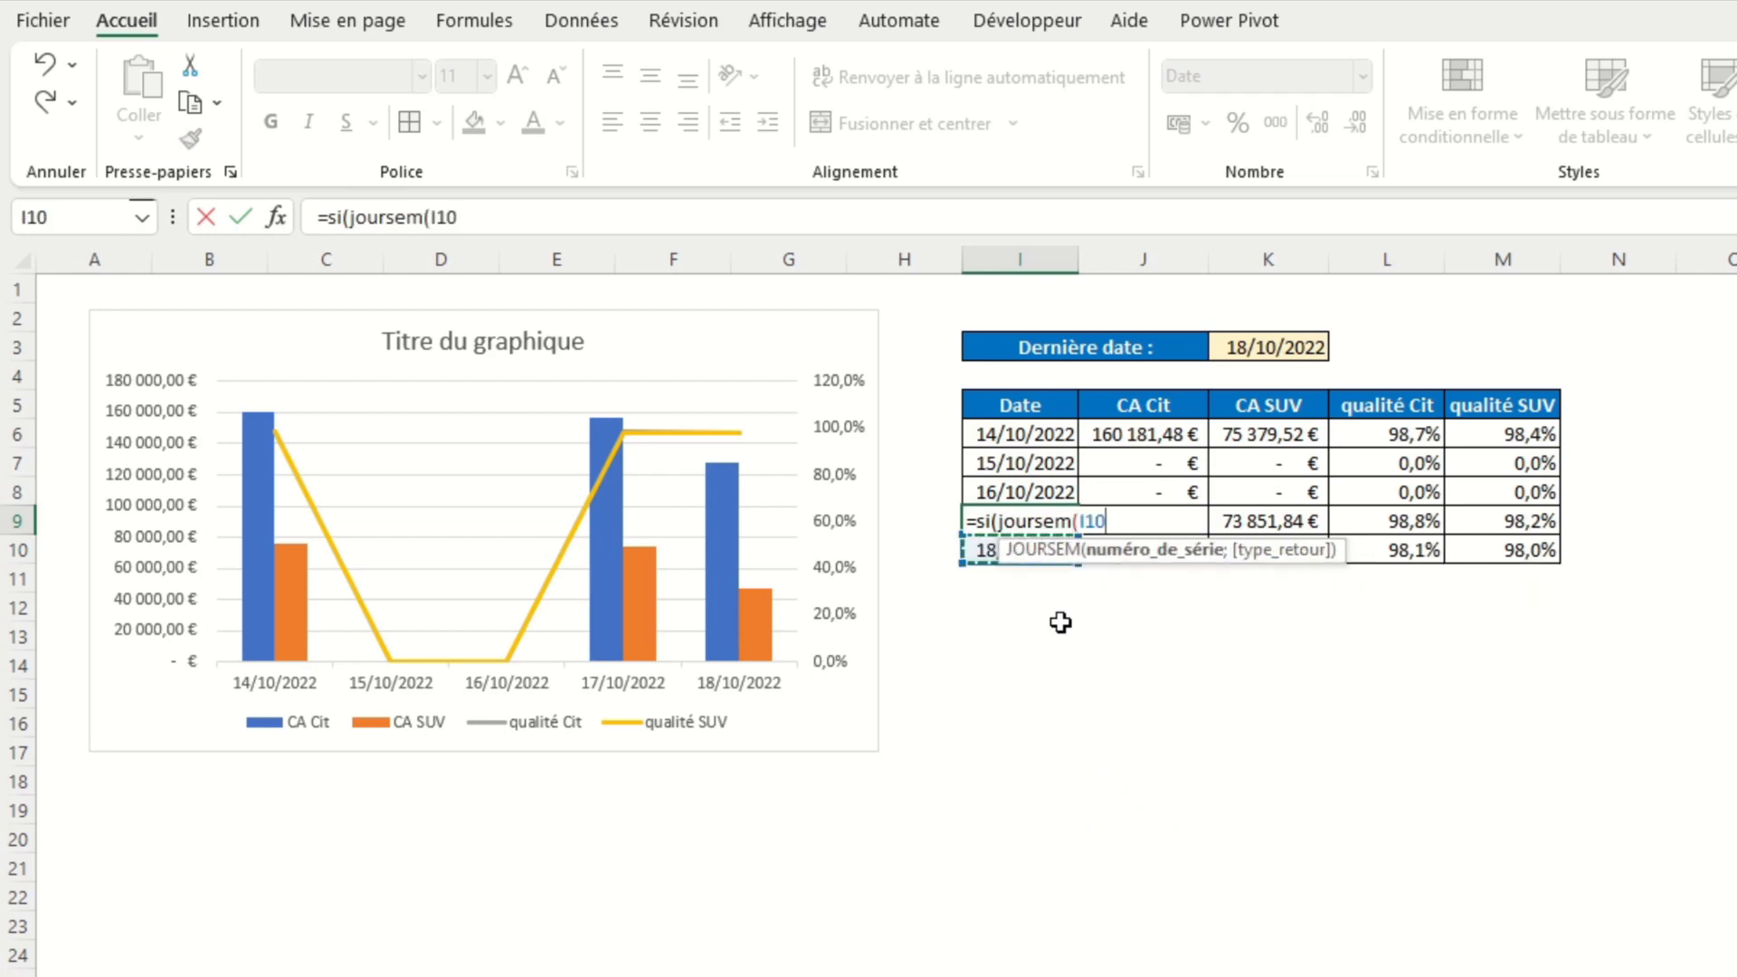
type(";")
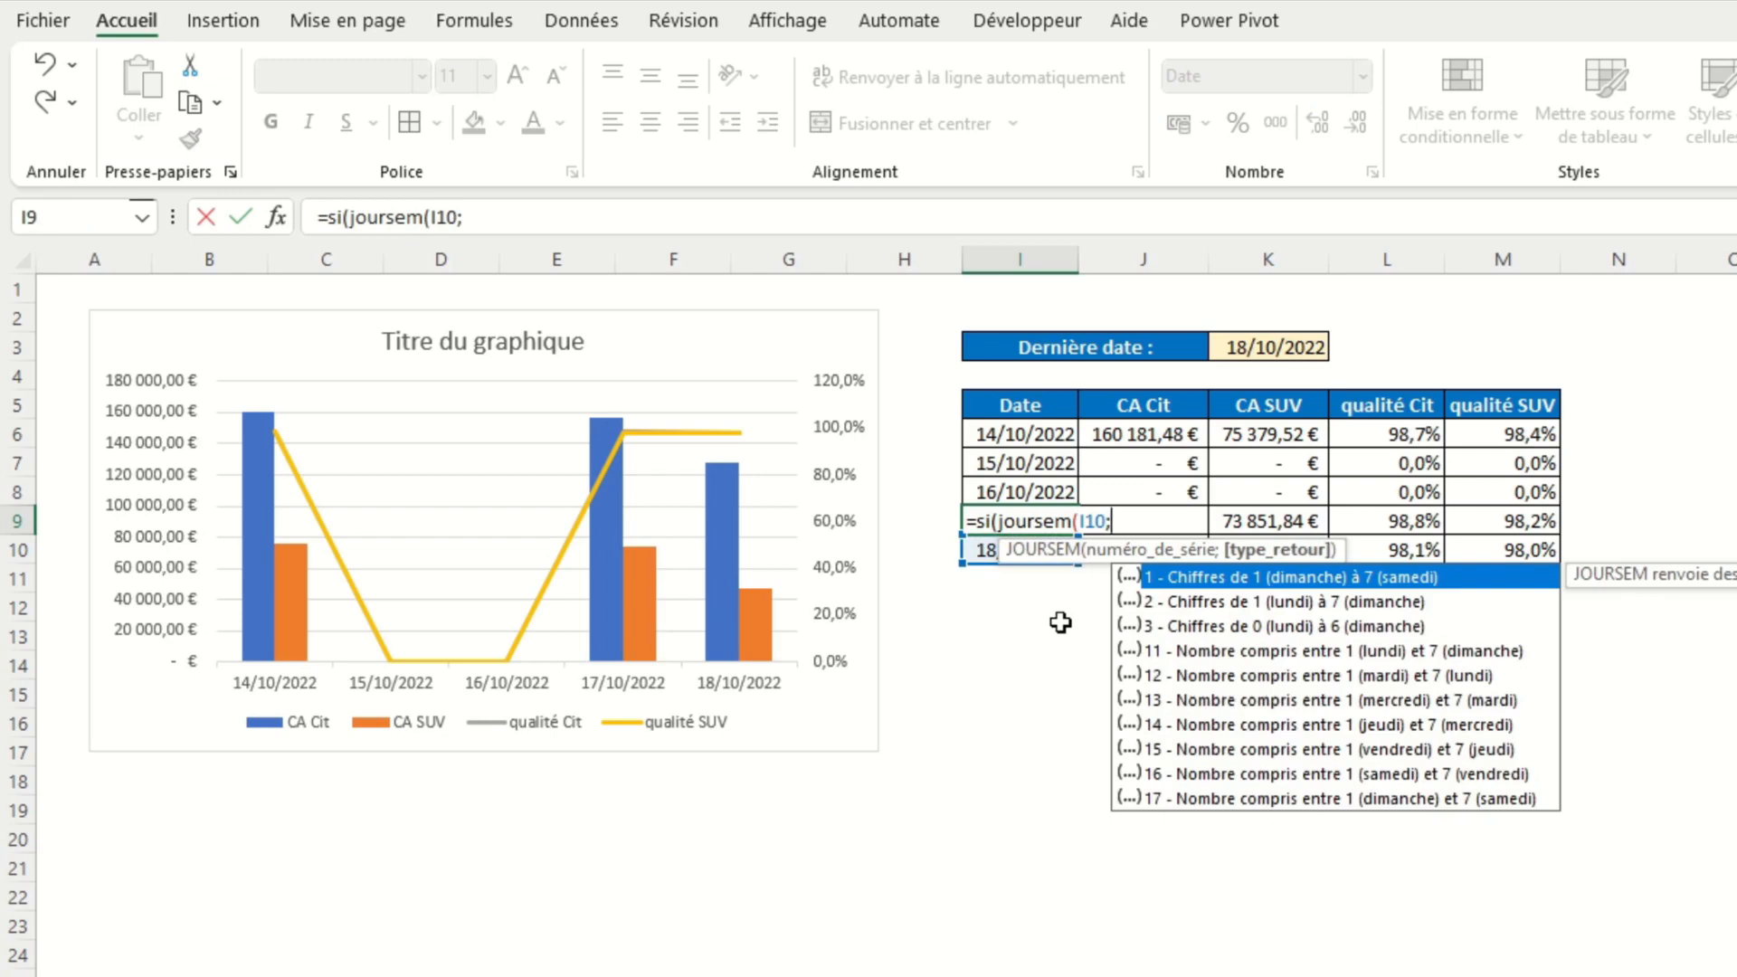
type("2)")
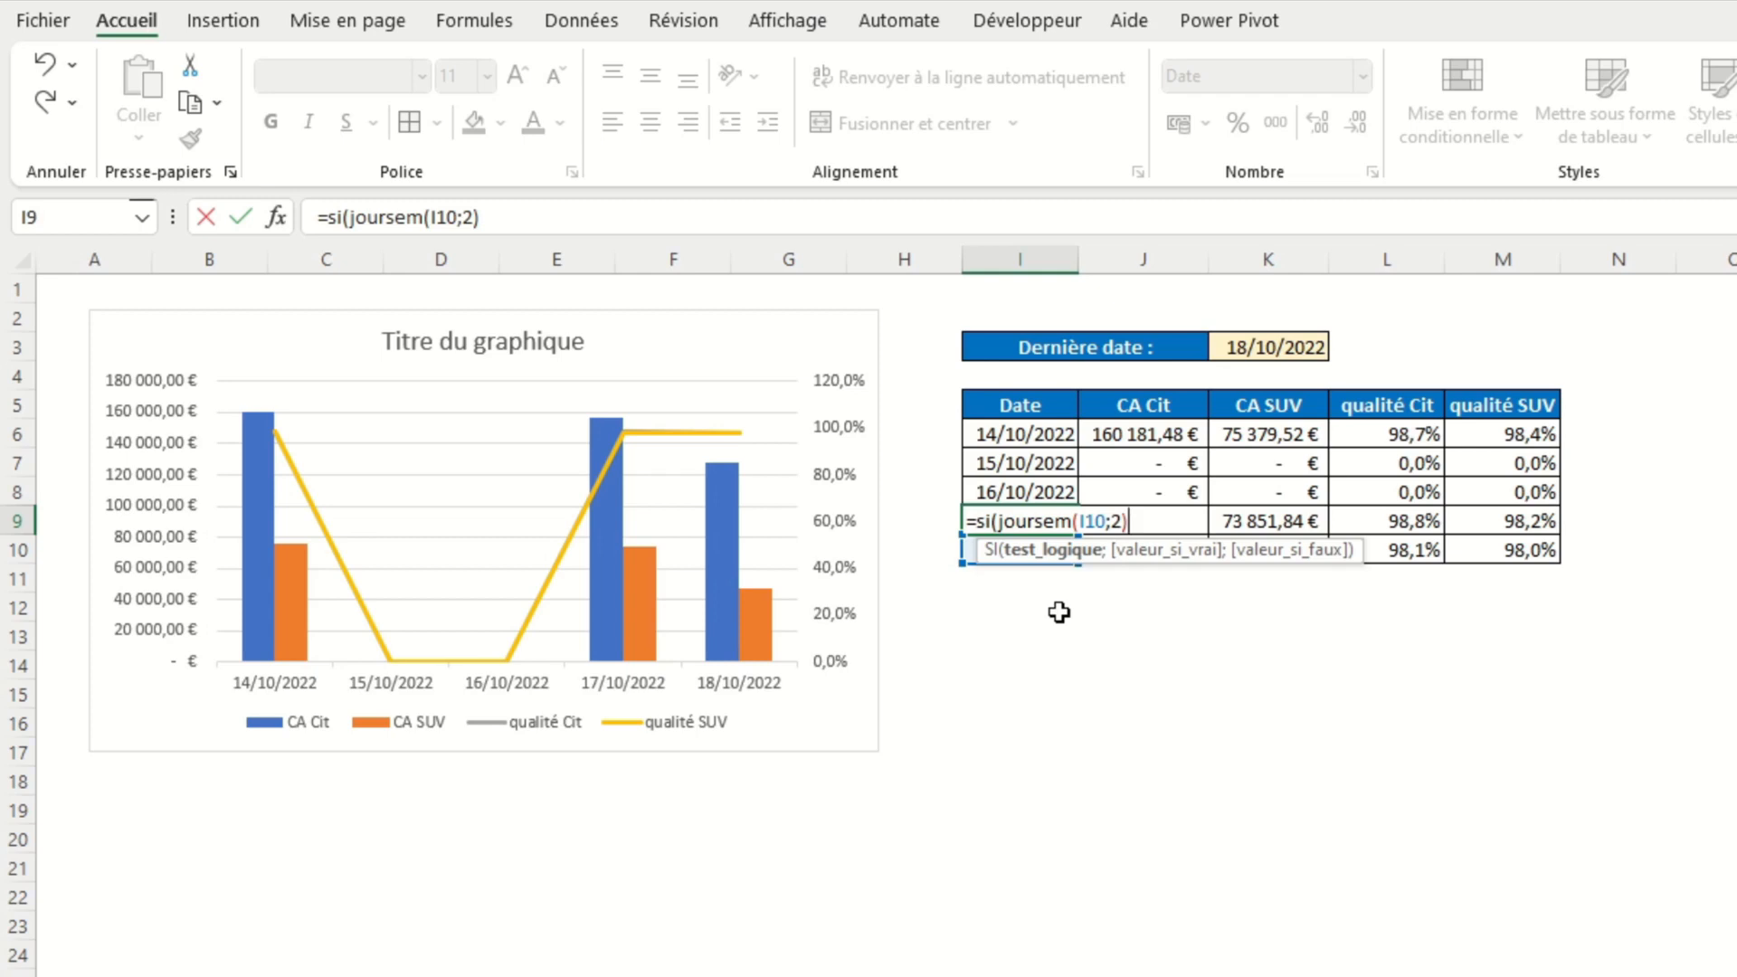
type("=1;")
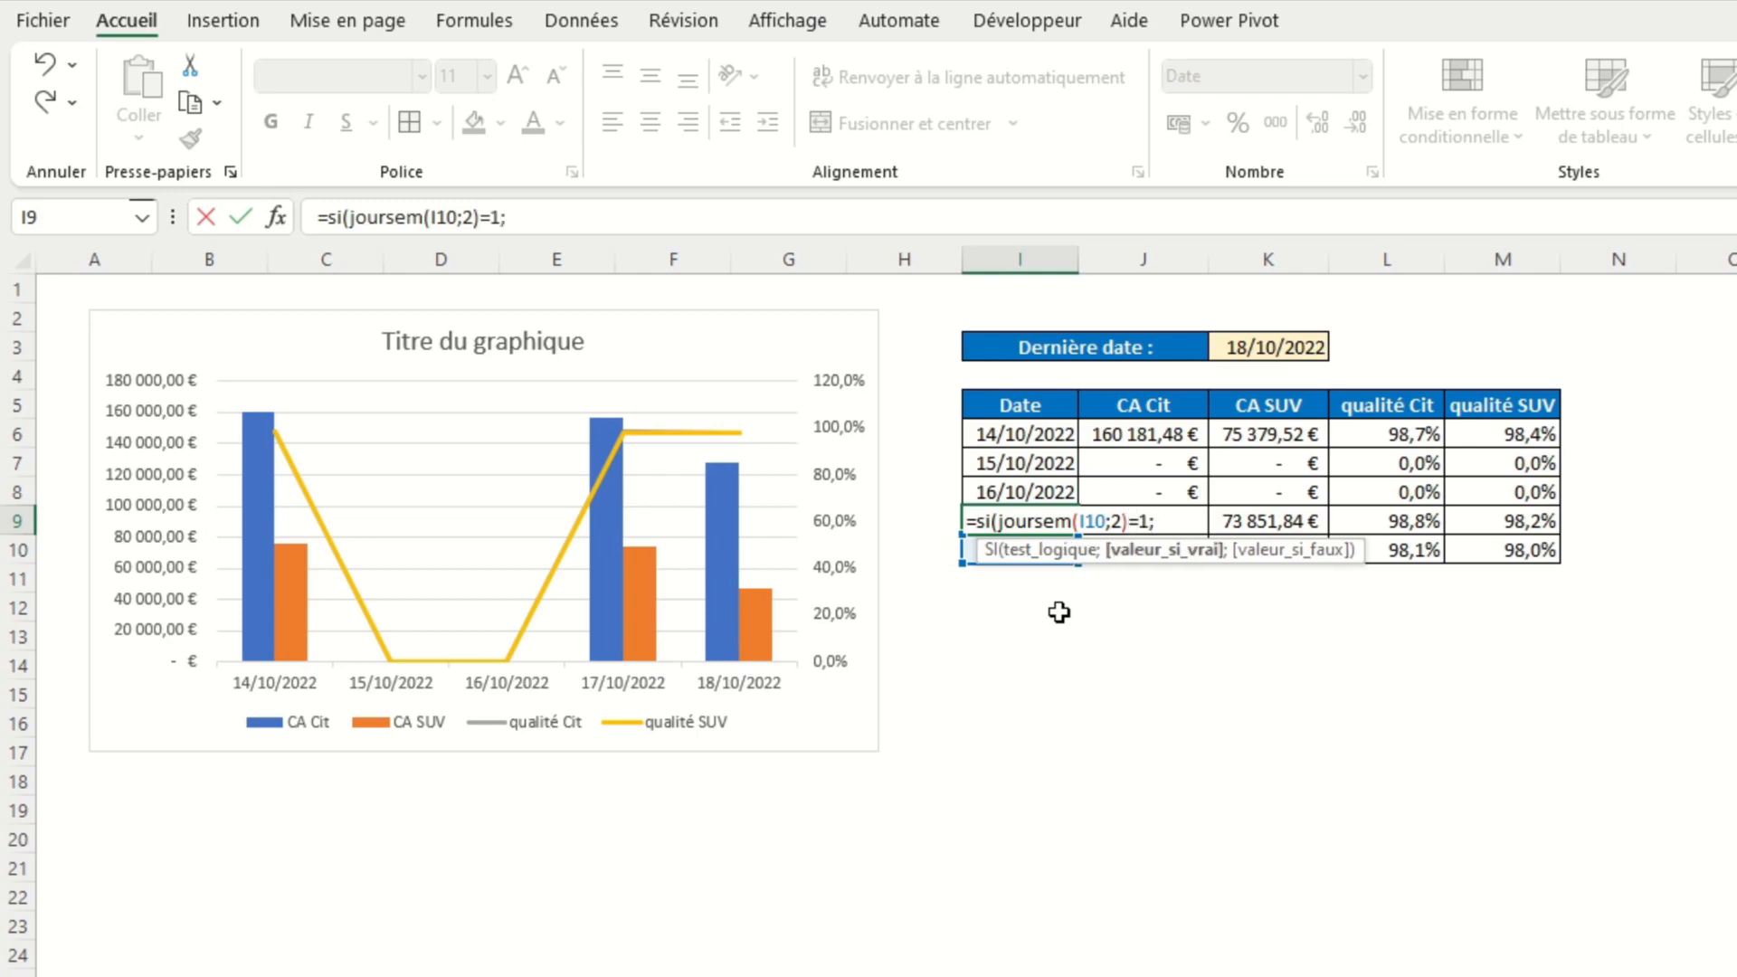
type("I10-")
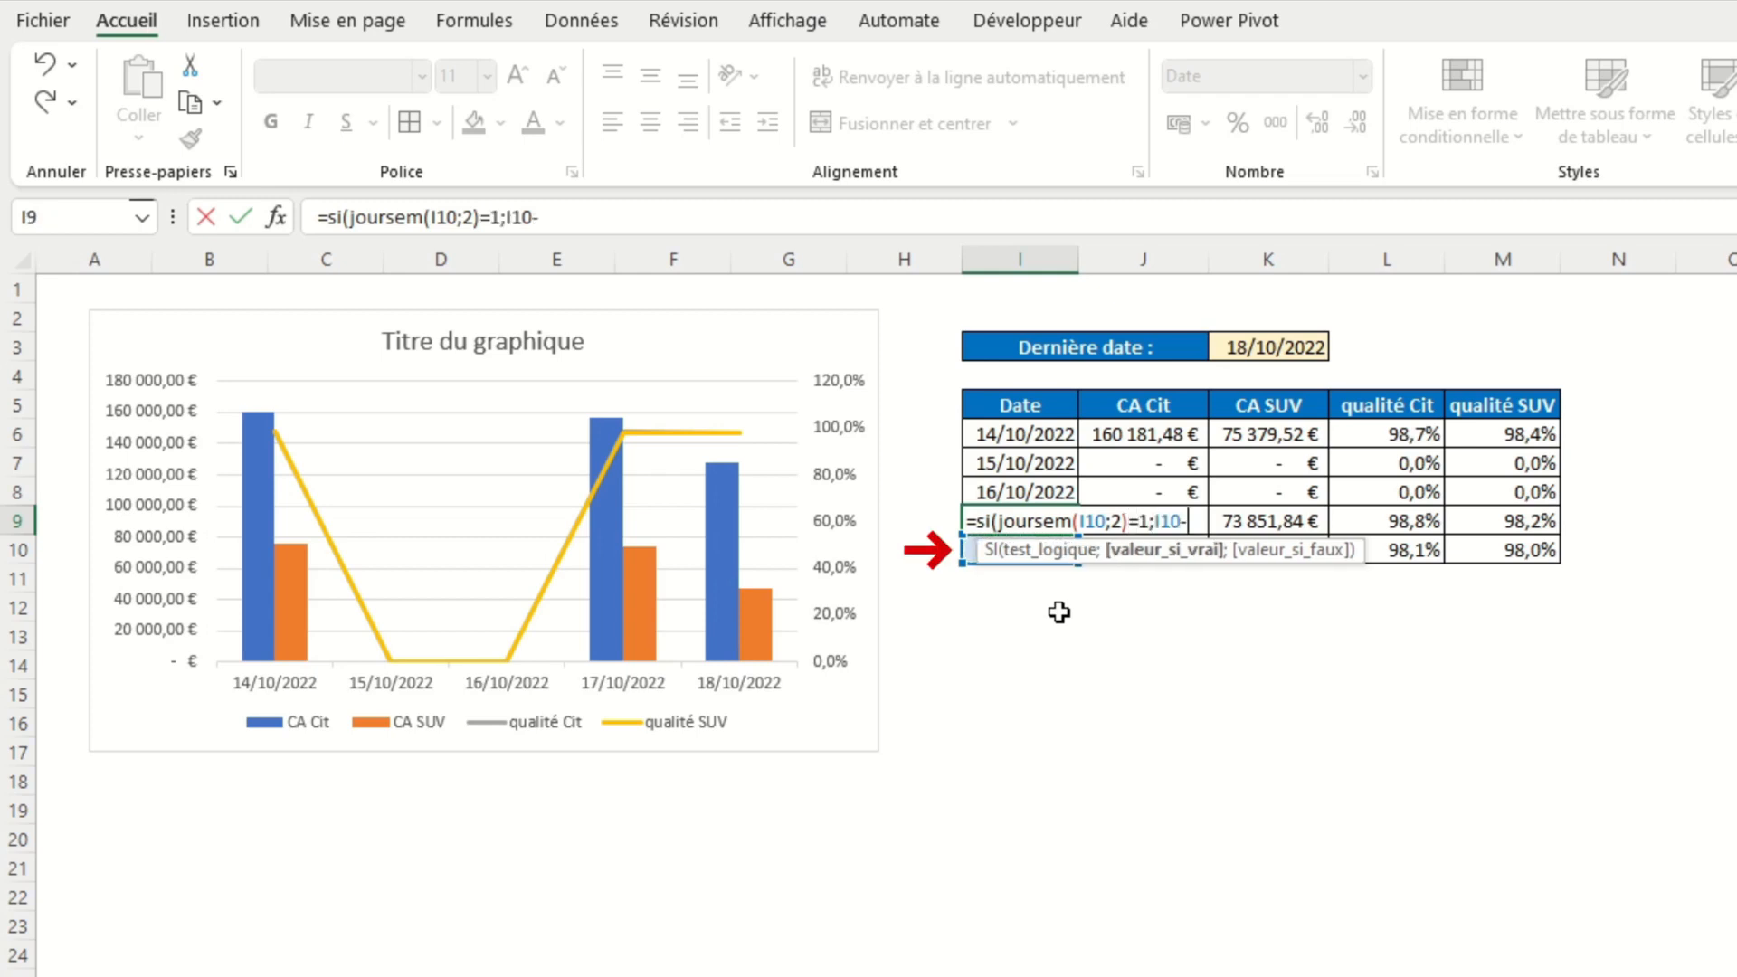
type("3;")
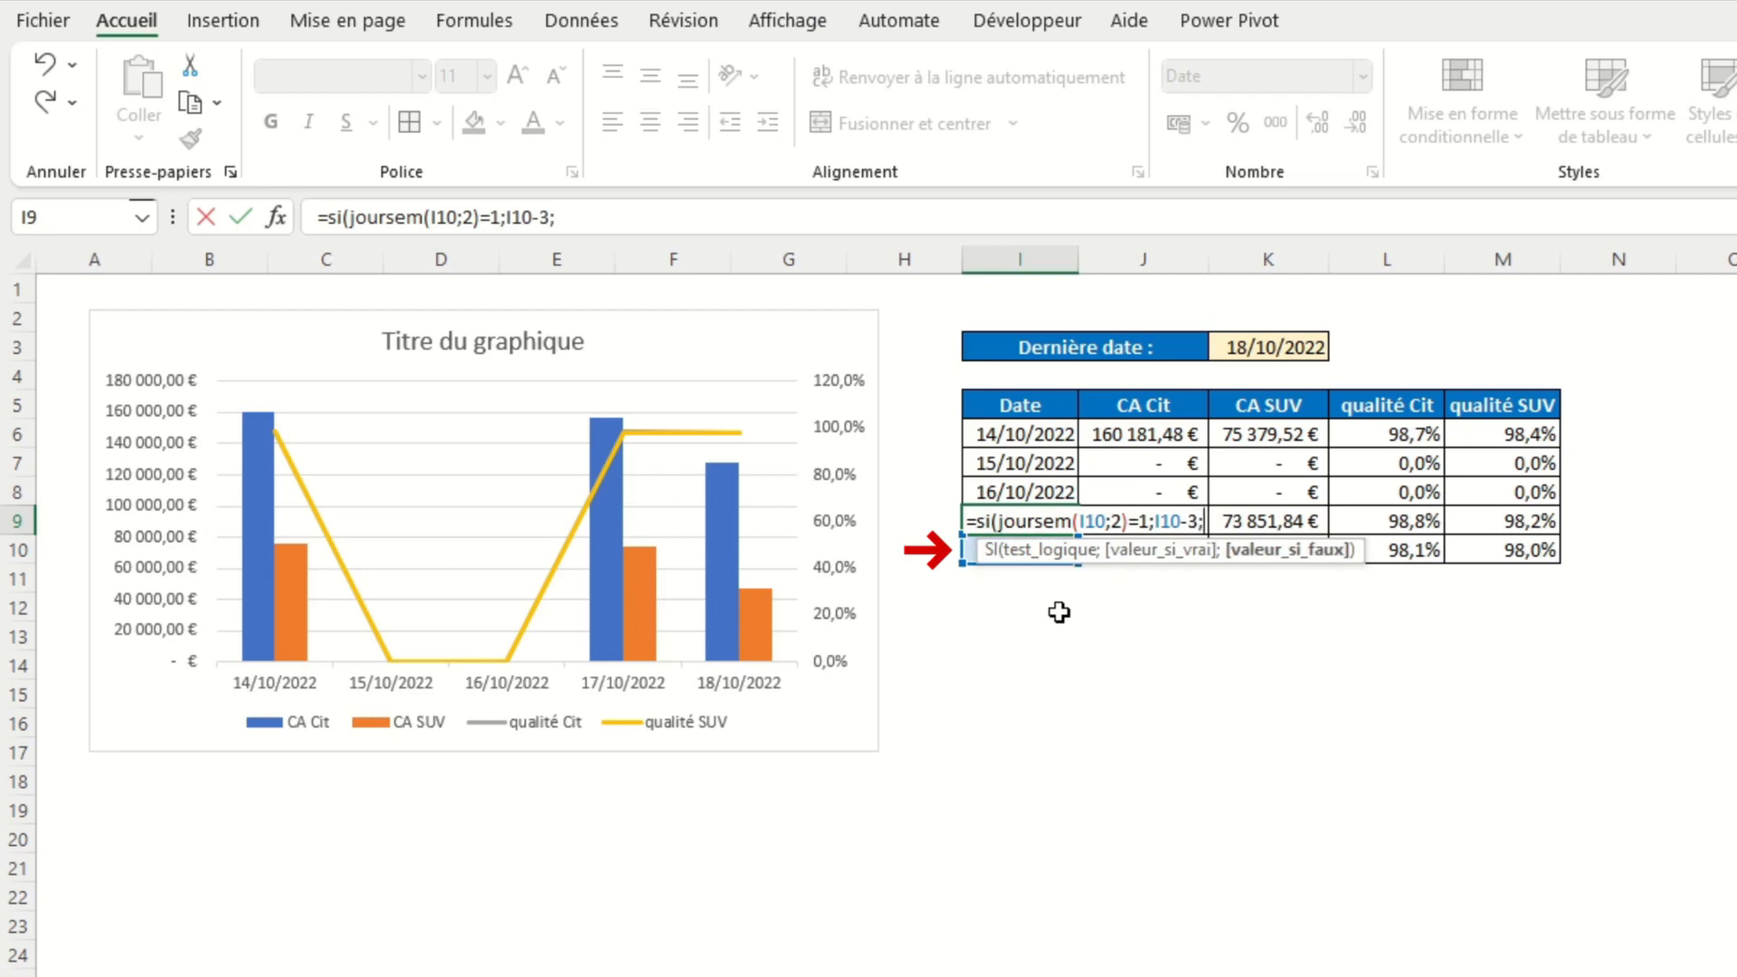
type("I10-")
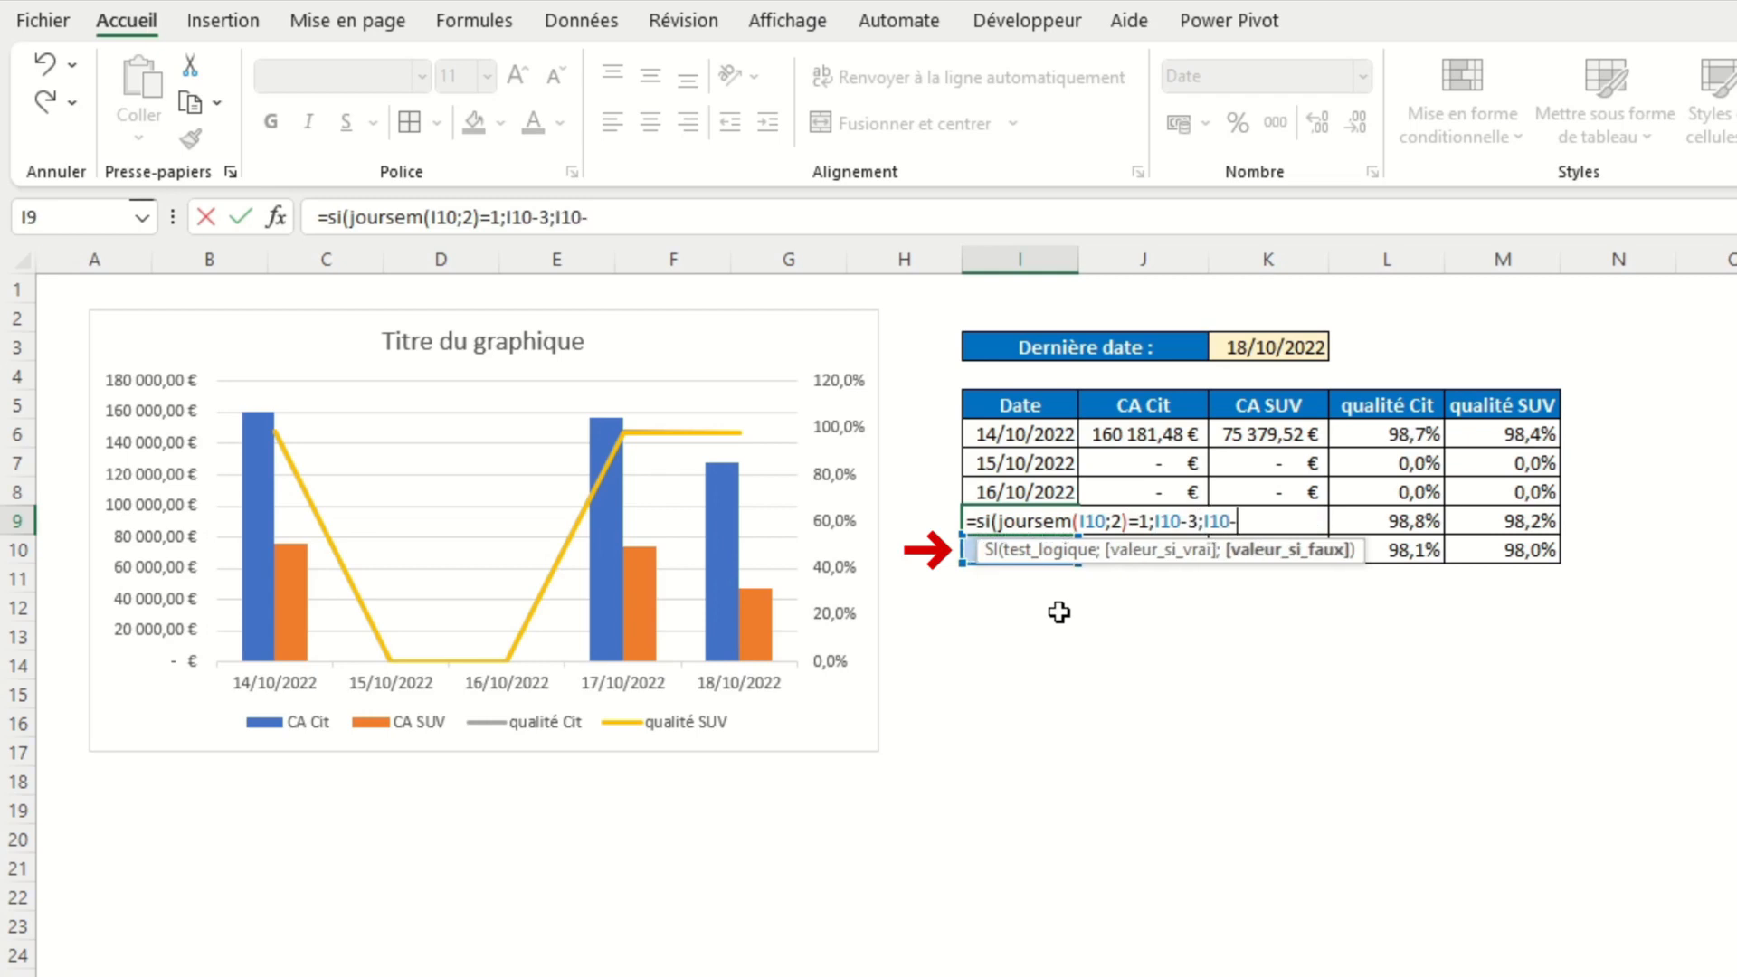
type("1)")
key("Return")
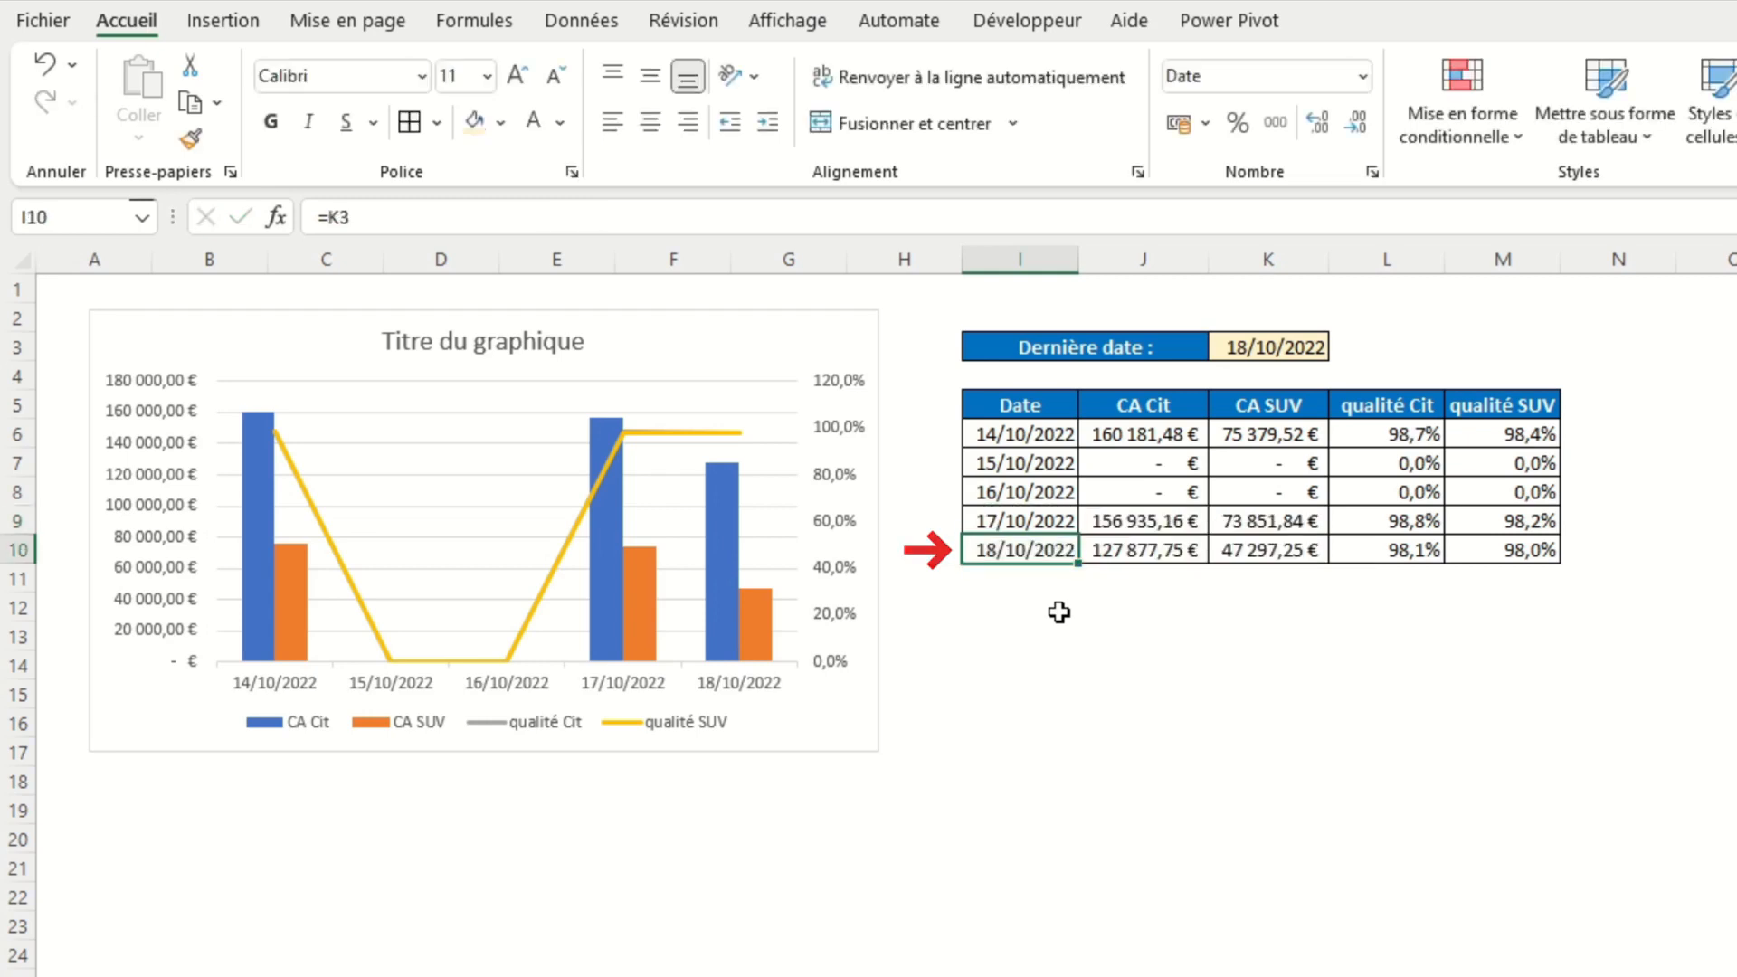
Step: Copy the weekday-aware date formula from I9 up through I6
left_click(1064, 527)
left_click_drag(1078, 535, 1072, 436)
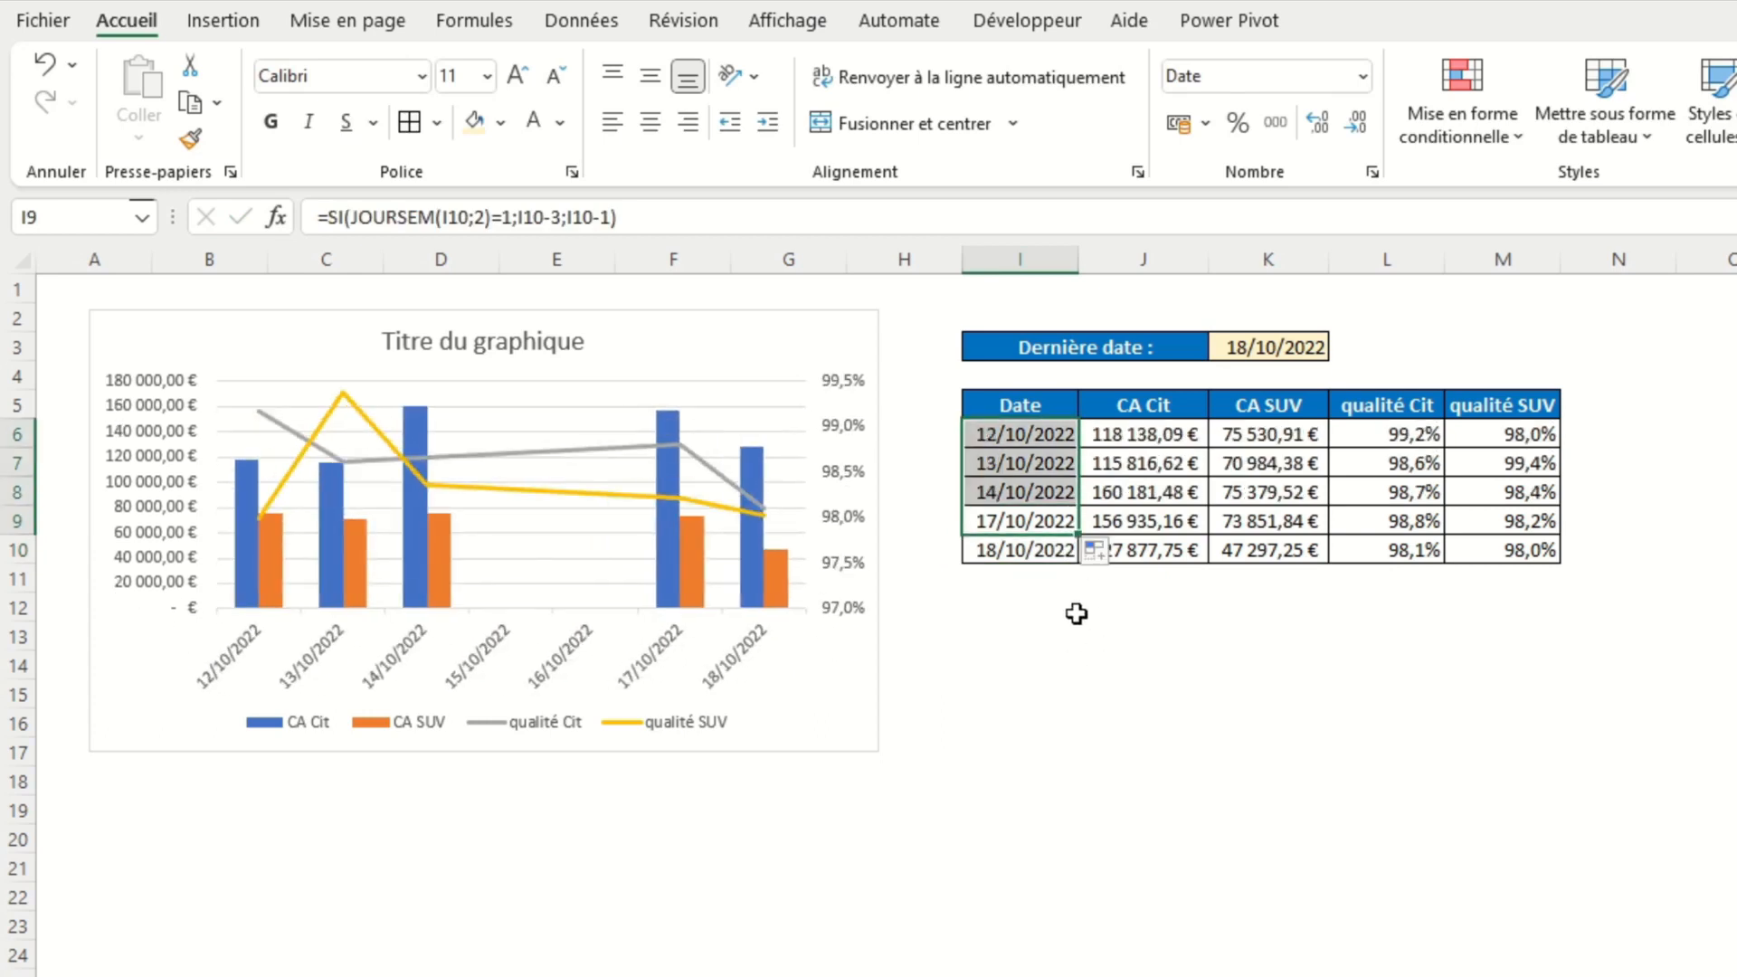
left_click(1213, 634)
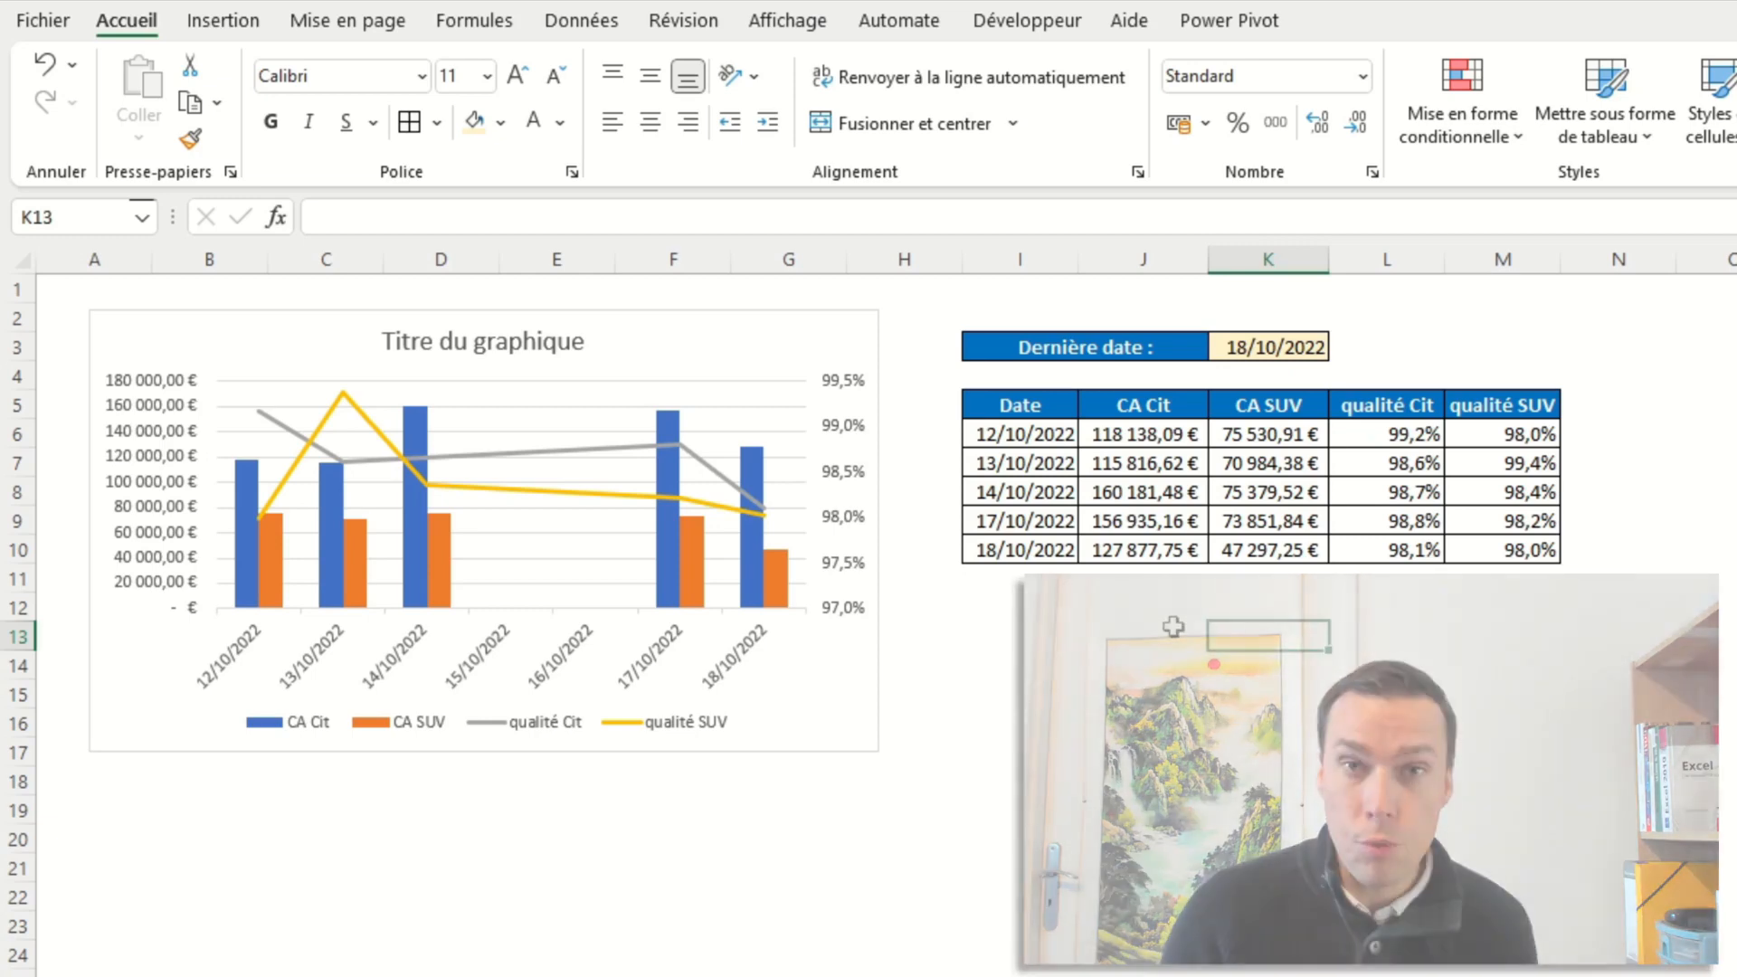
Step: Insert blank cells at J5:J10, shifting the CA and qualité columns right, and widen the CA columns to fit their amounts
left_click_drag(1144, 405, 1147, 462)
right_click(1147, 463)
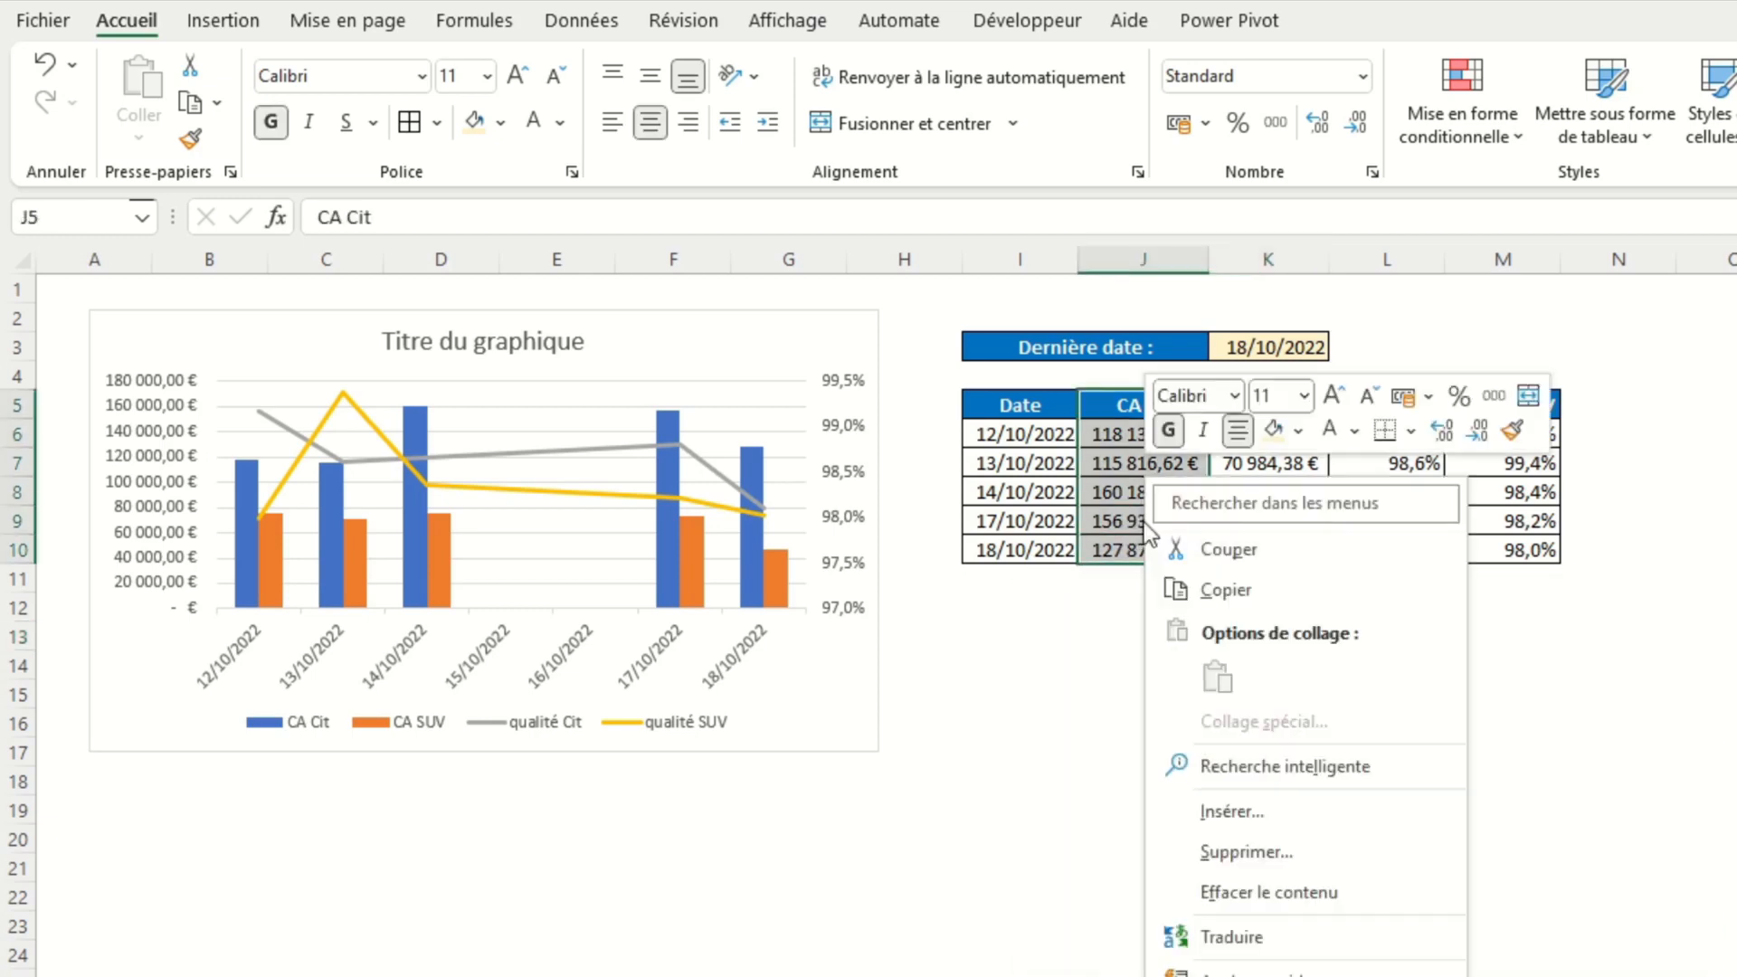
left_click(1208, 808)
left_click(1163, 937)
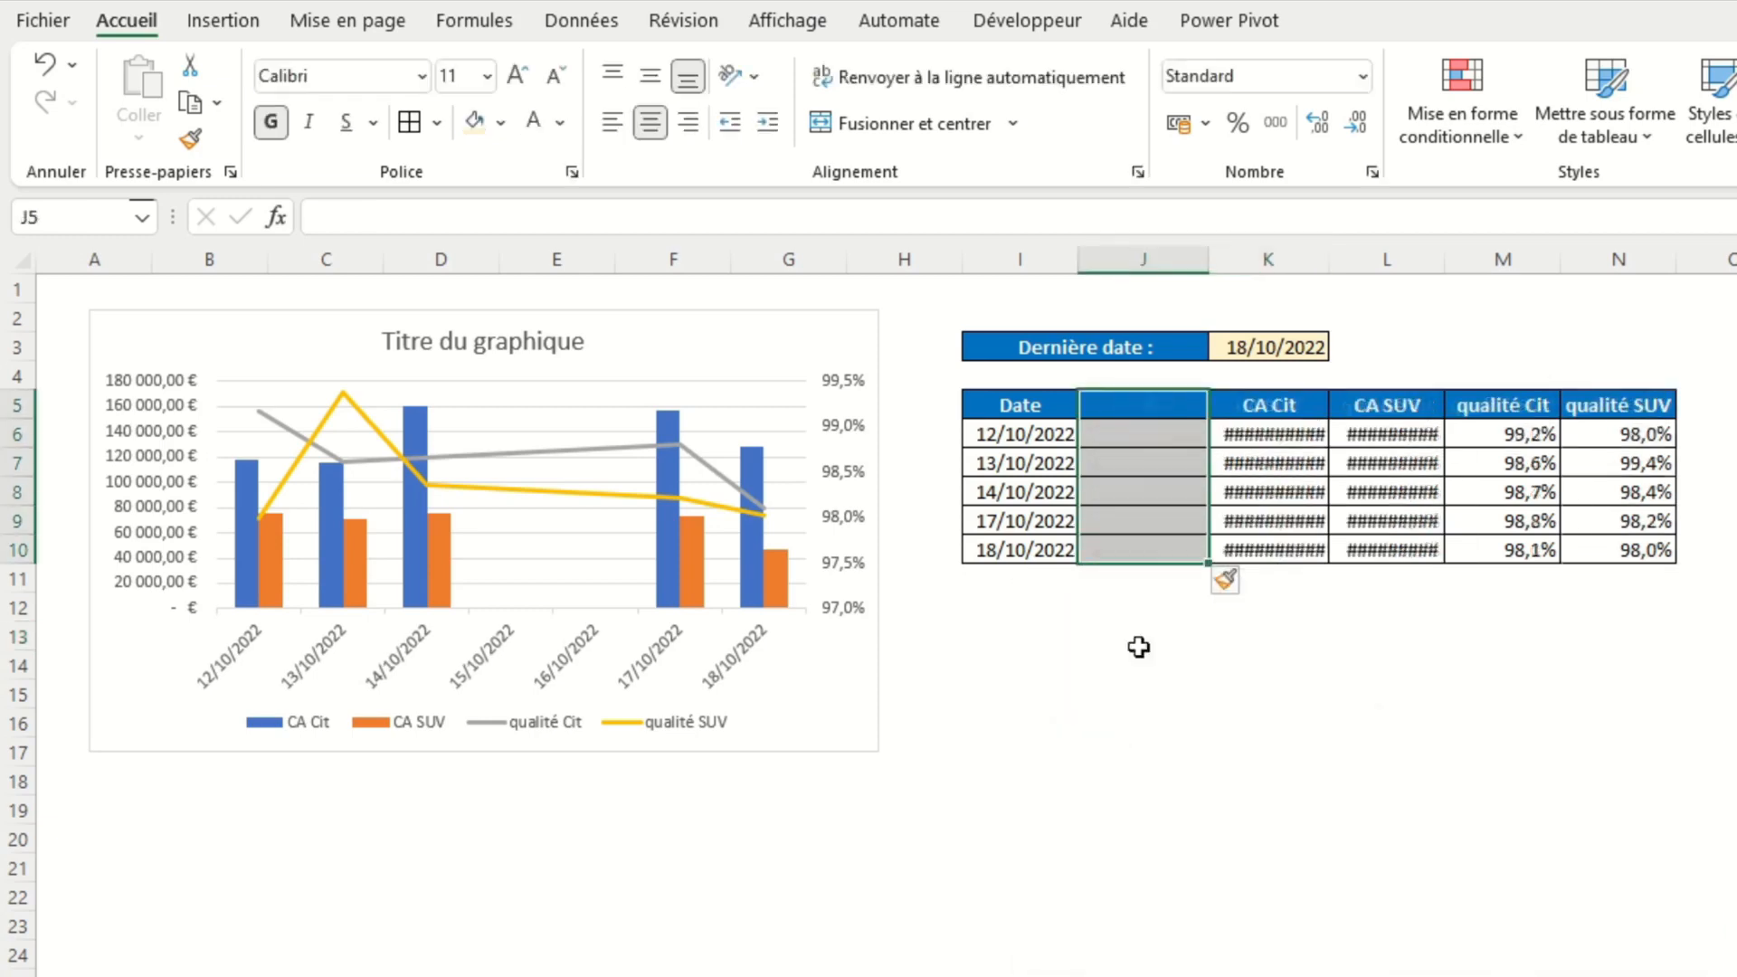
left_click_drag(1318, 263, 1330, 262)
double_click(1329, 262)
Step: Enter the header "Date graphe" in J5
left_click(1190, 398)
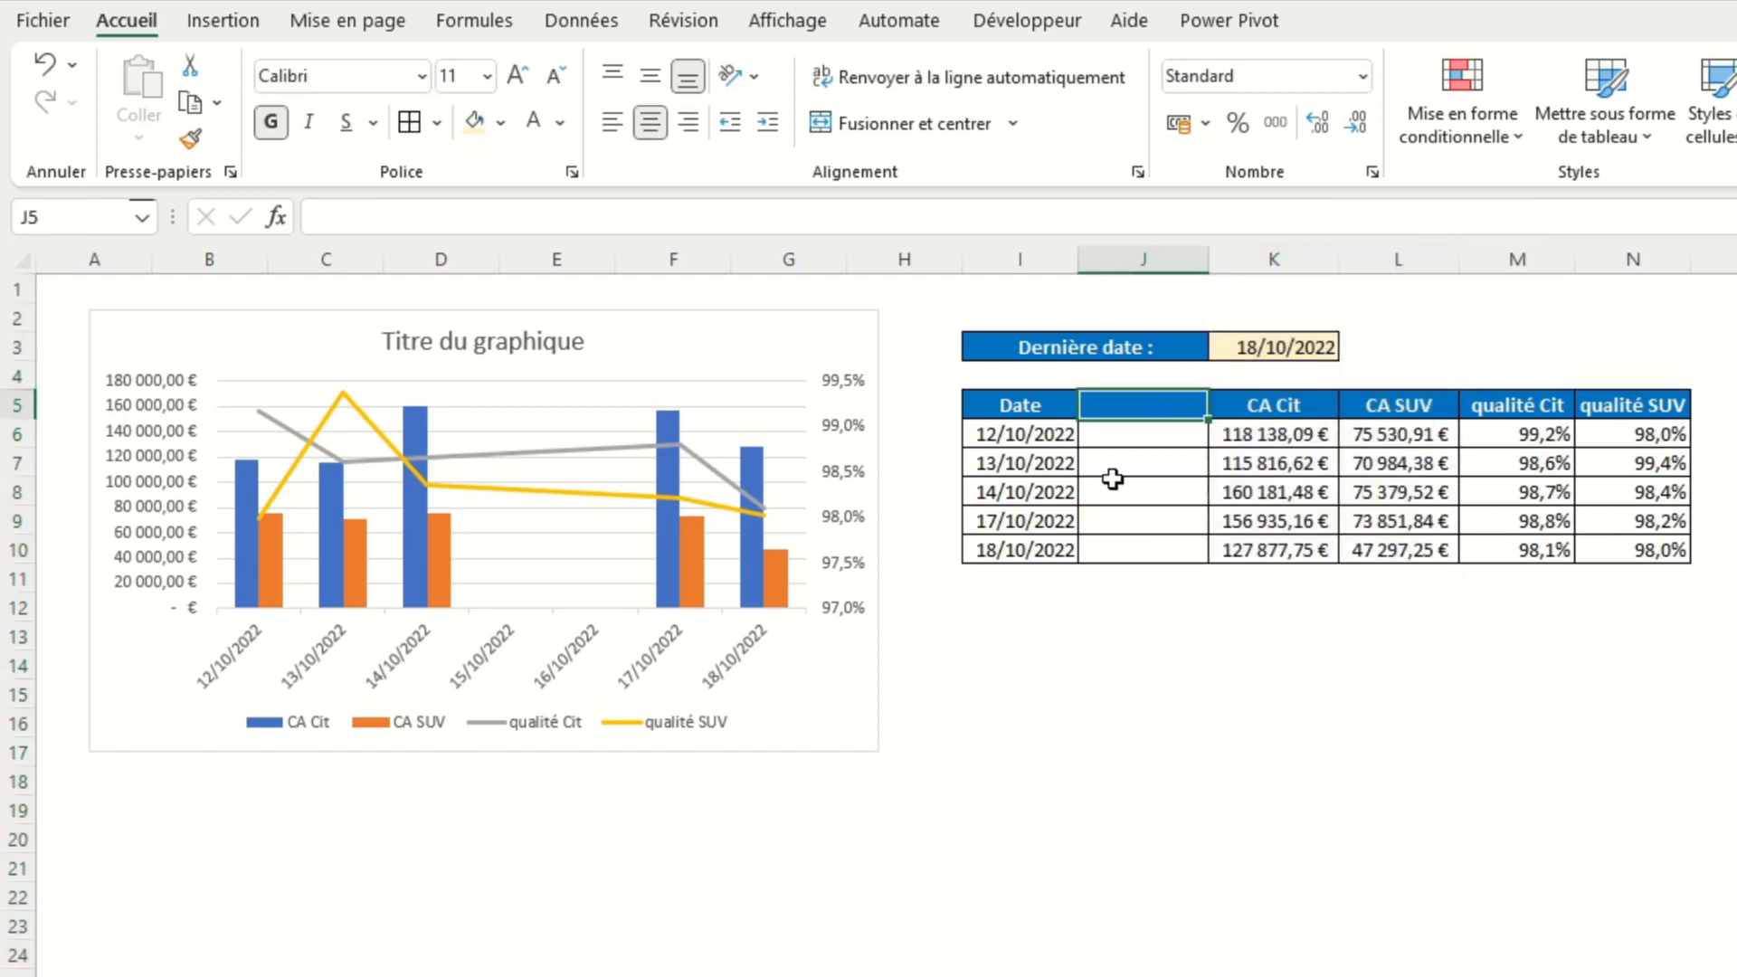
type("Date graphe")
key("Return")
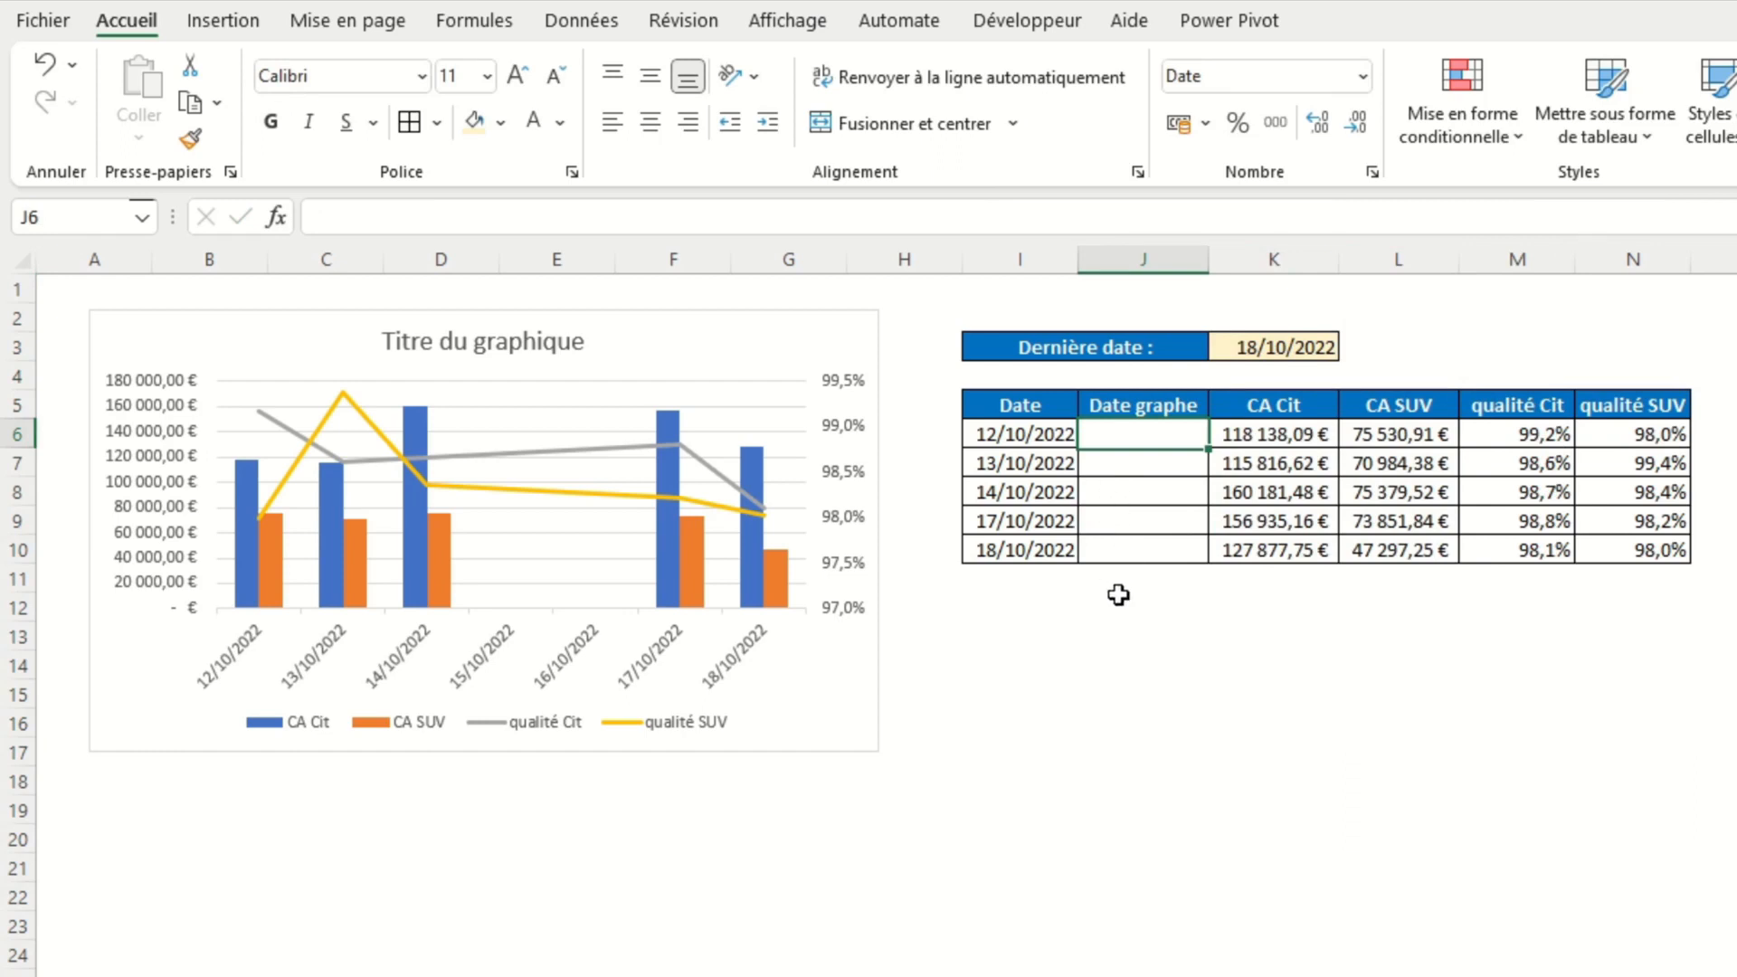
Step: Enter =CONCATENER(JOUR(I6);"/";MOIS(I6);"/";ANNEE(I6)) in J6 to build the date as text
type("=concatener(")
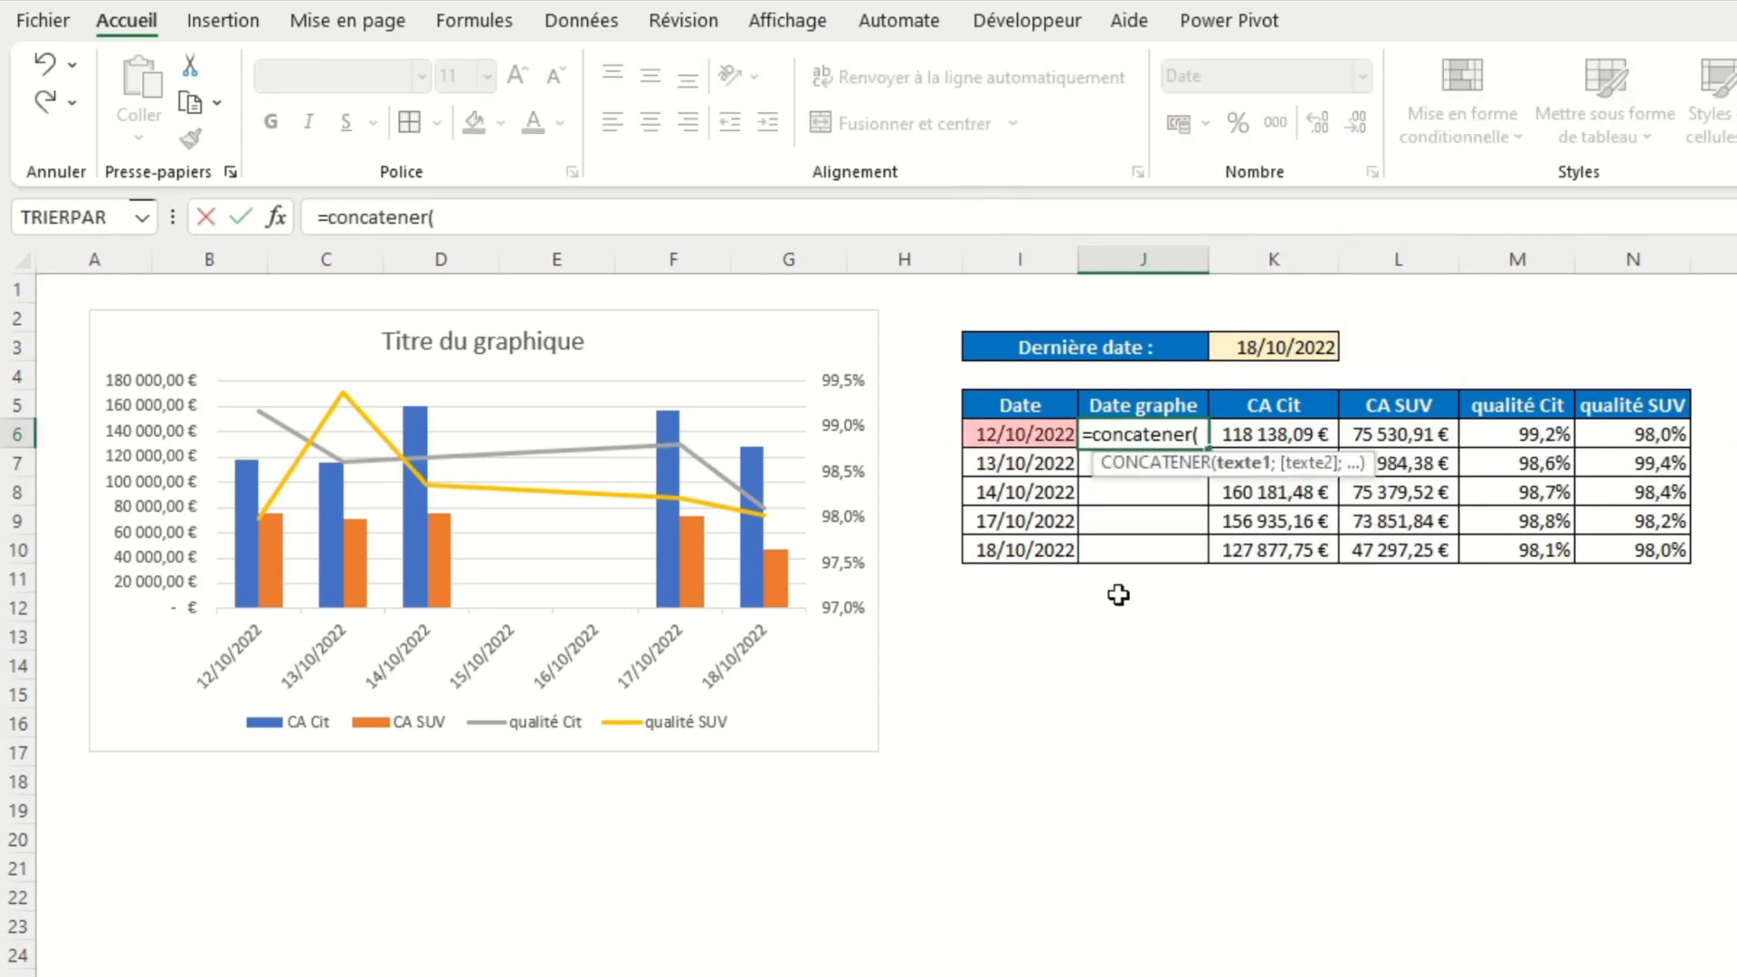
type("jour(")
key("Left")
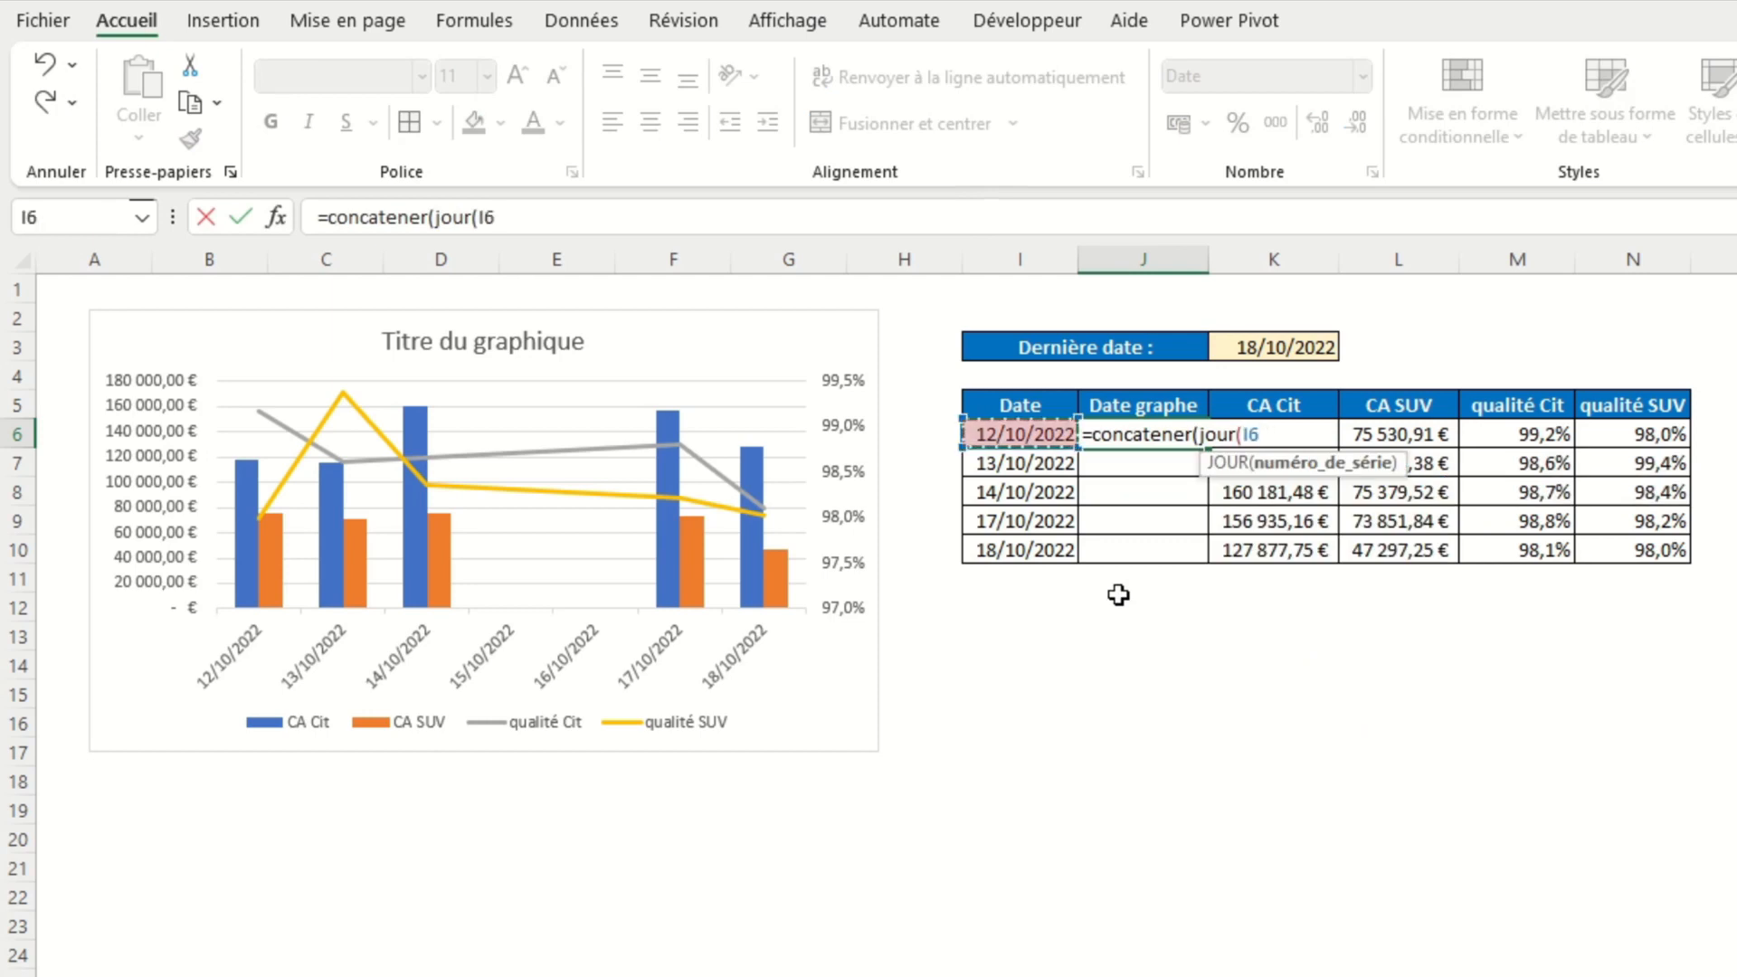
type(");")
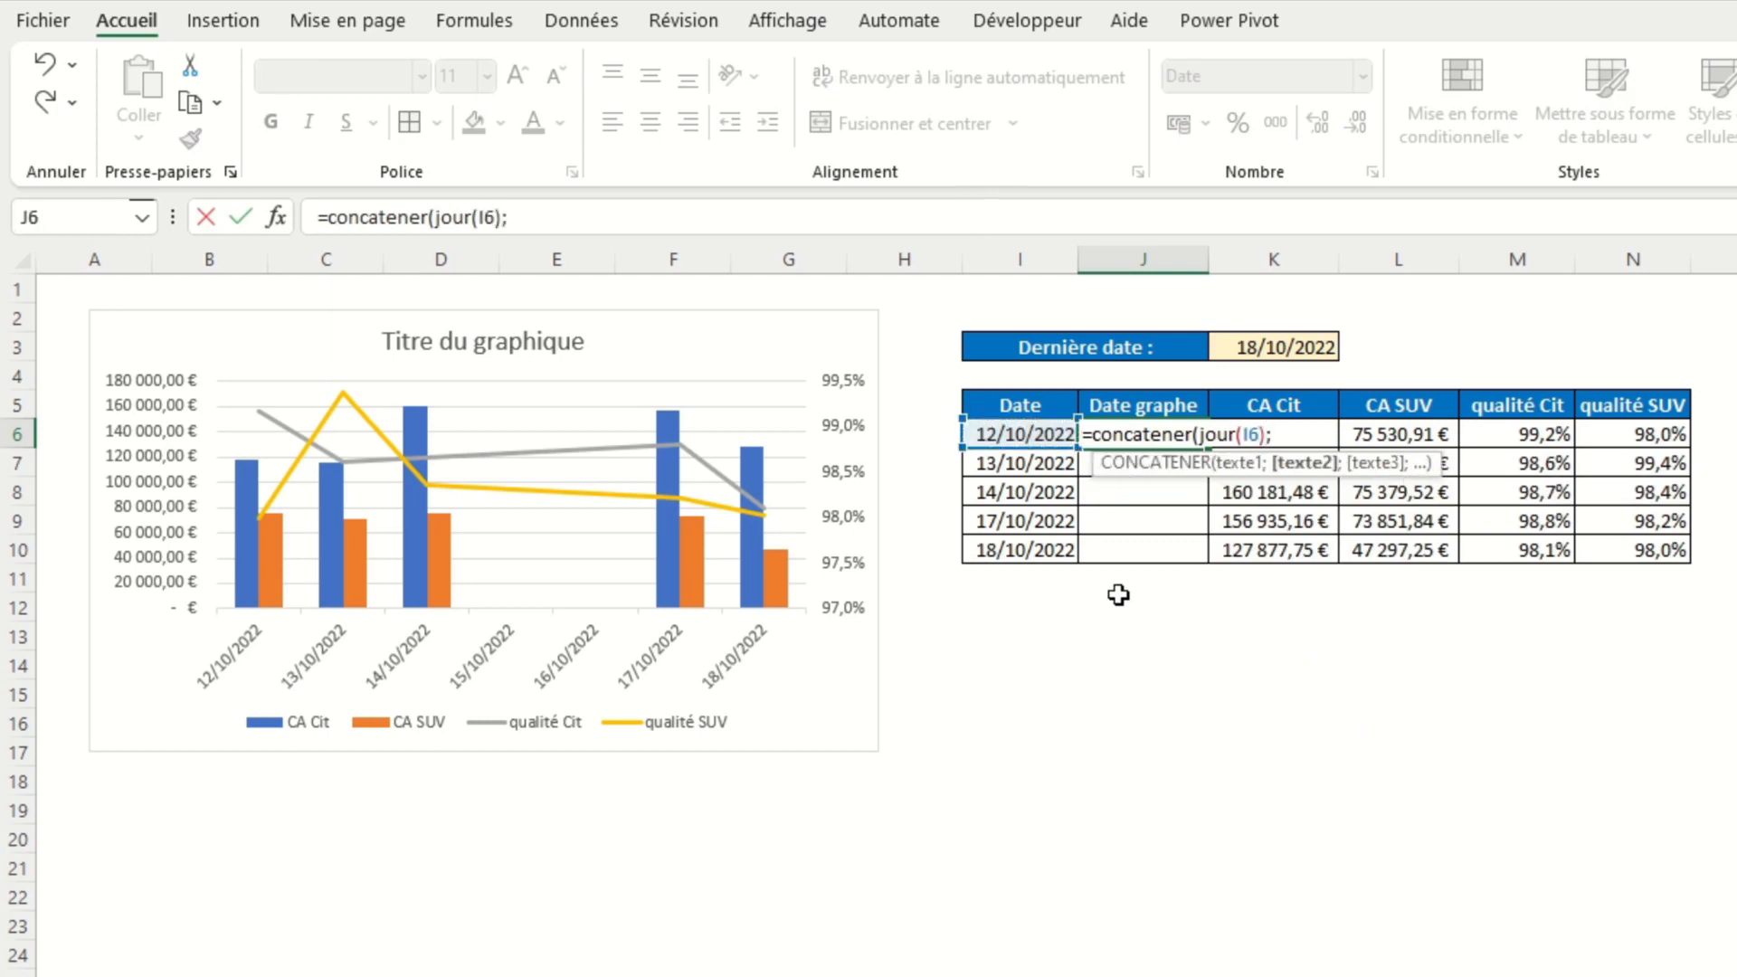
type("\"/\";")
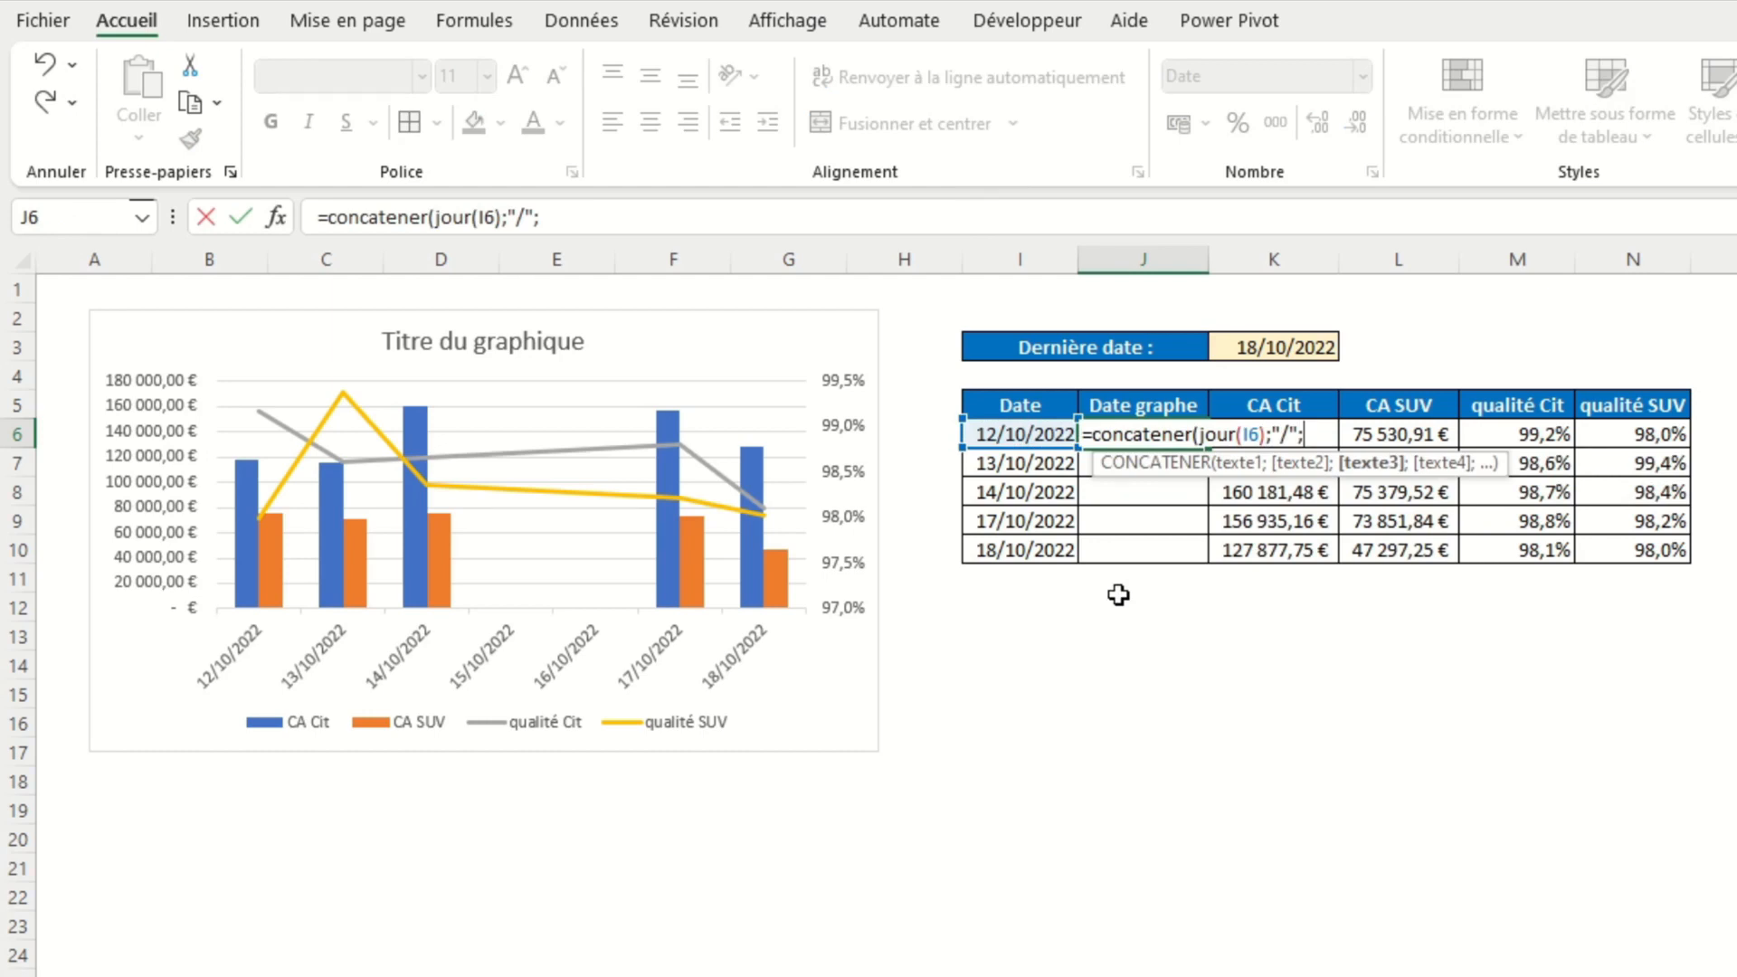
type("mois(")
key("Left")
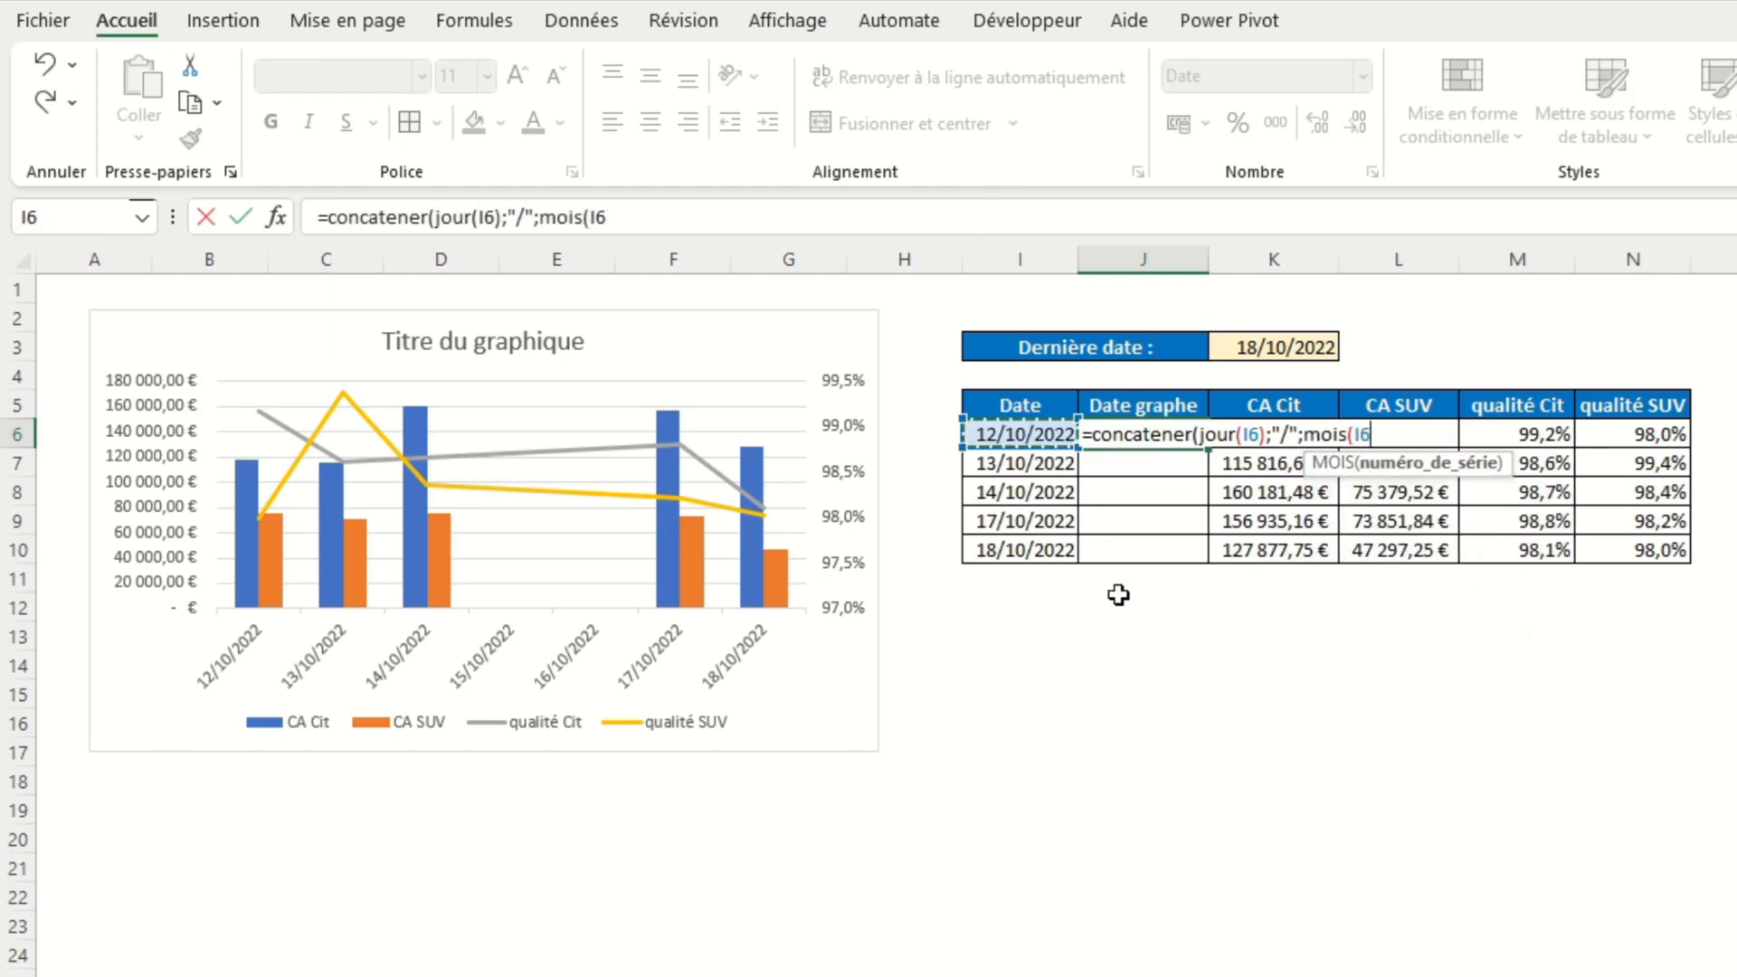
type(");")
type("\"/\";annee")
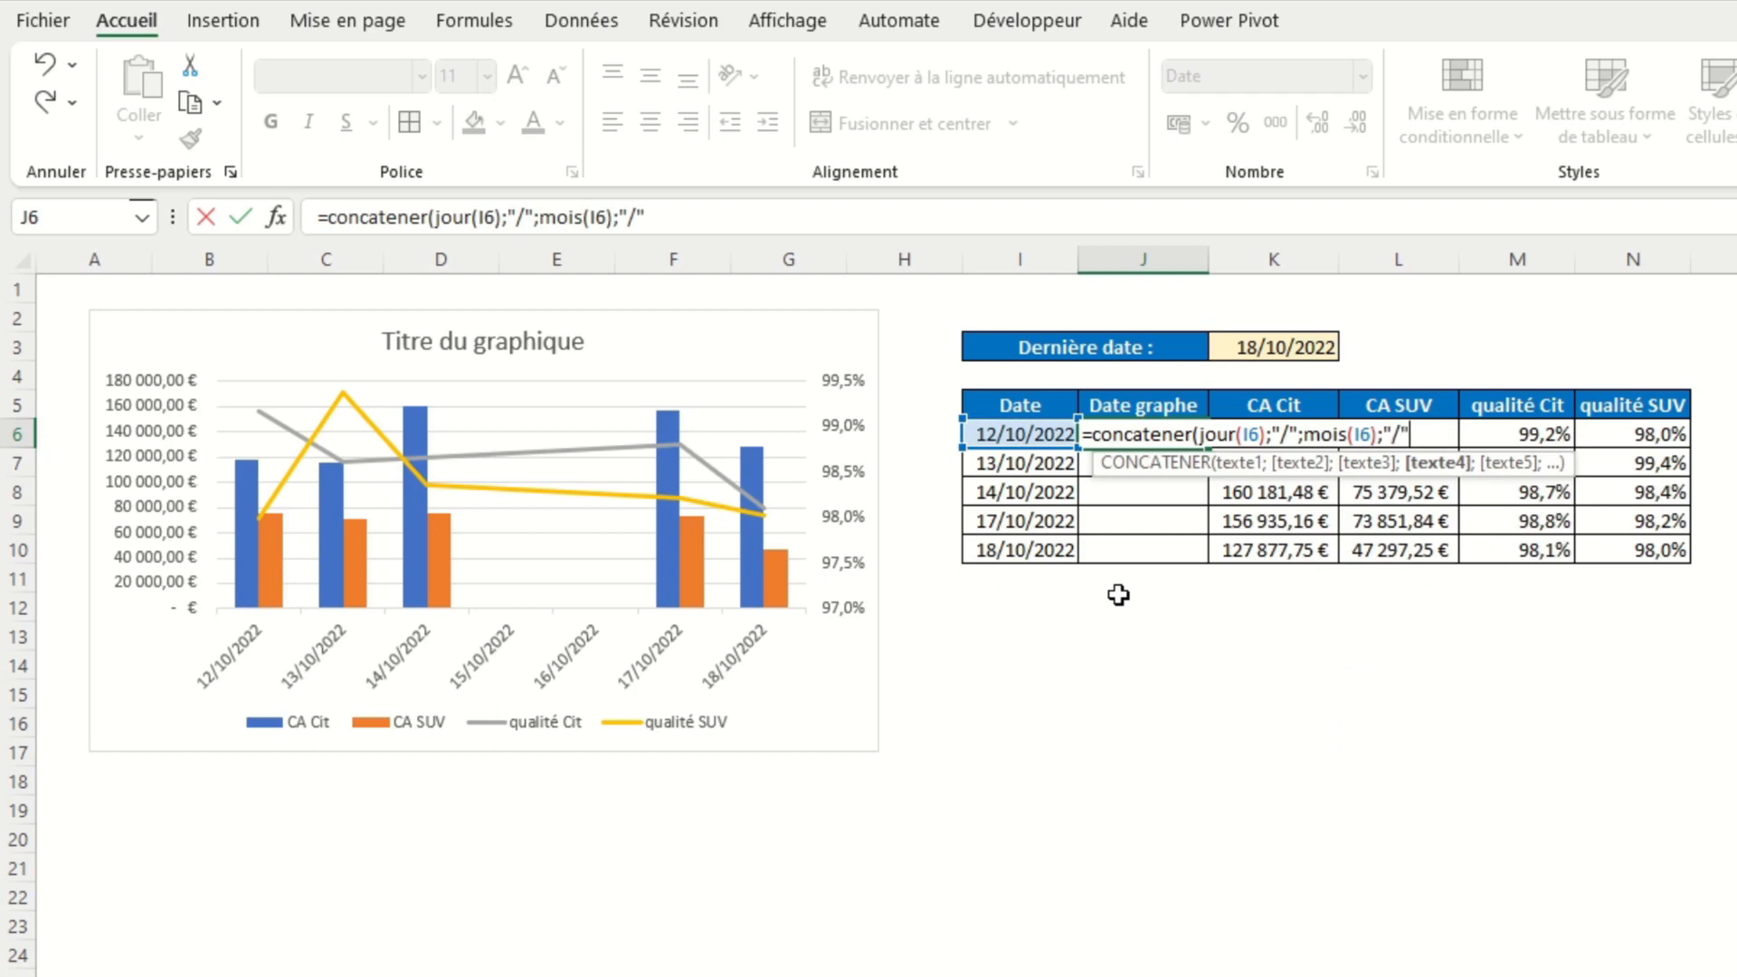
type("(")
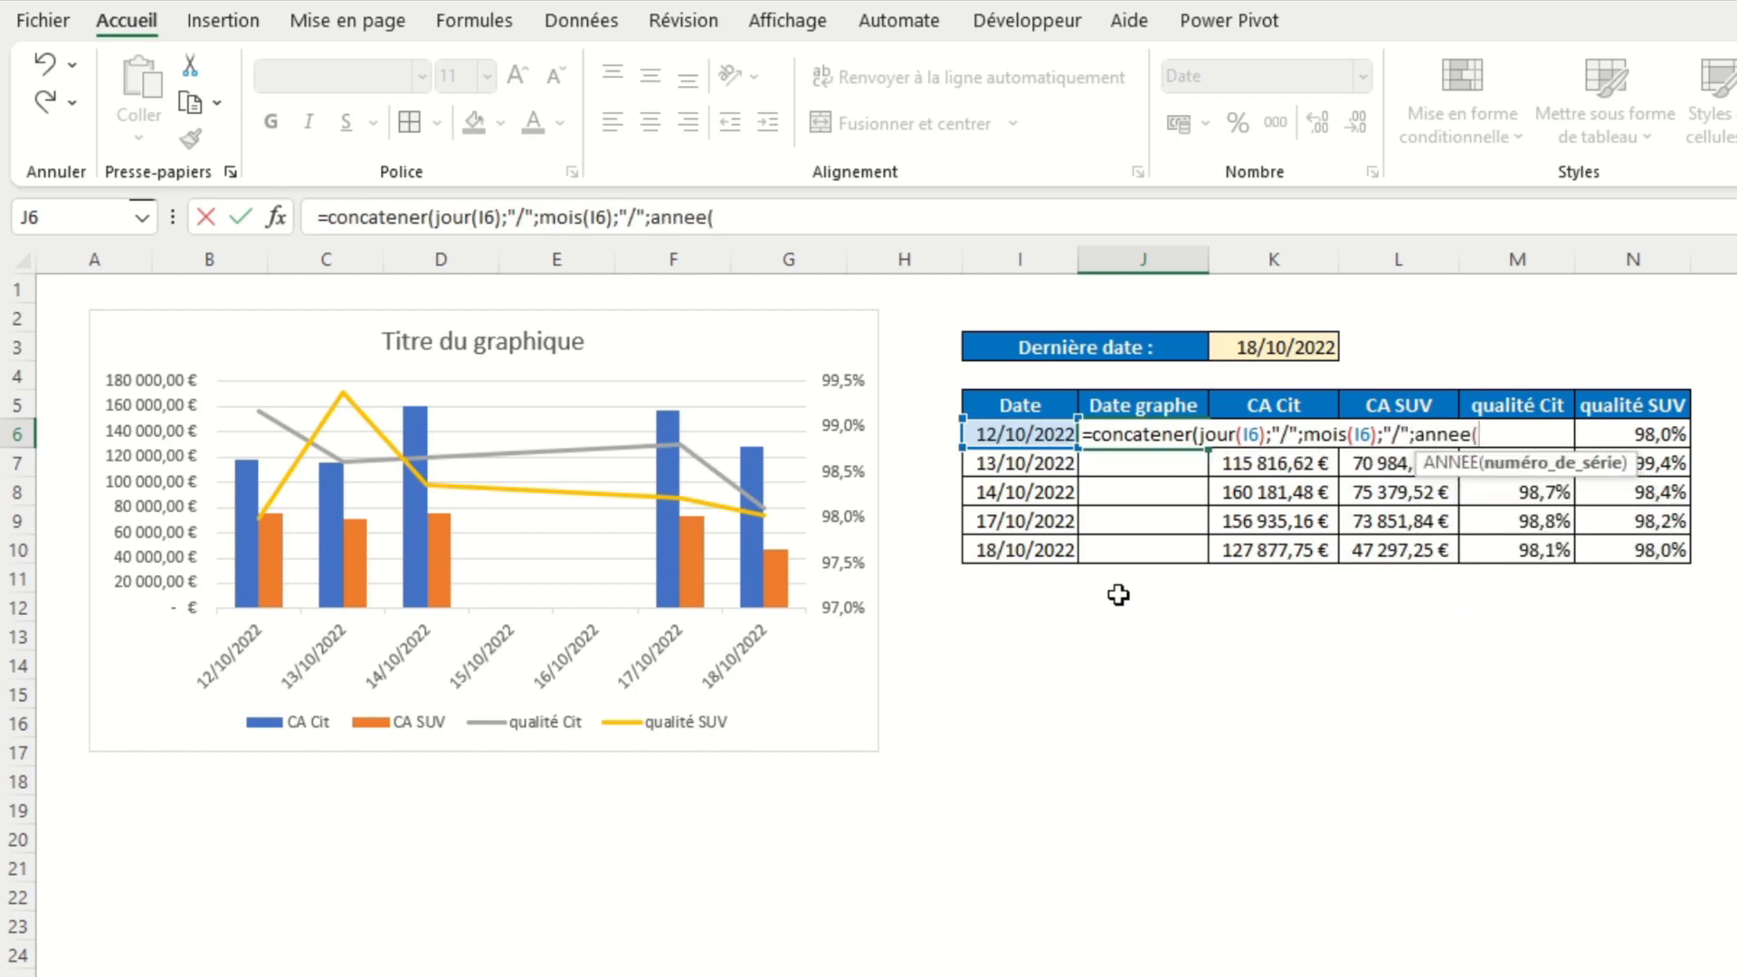
key("Left")
type("))")
key("Return")
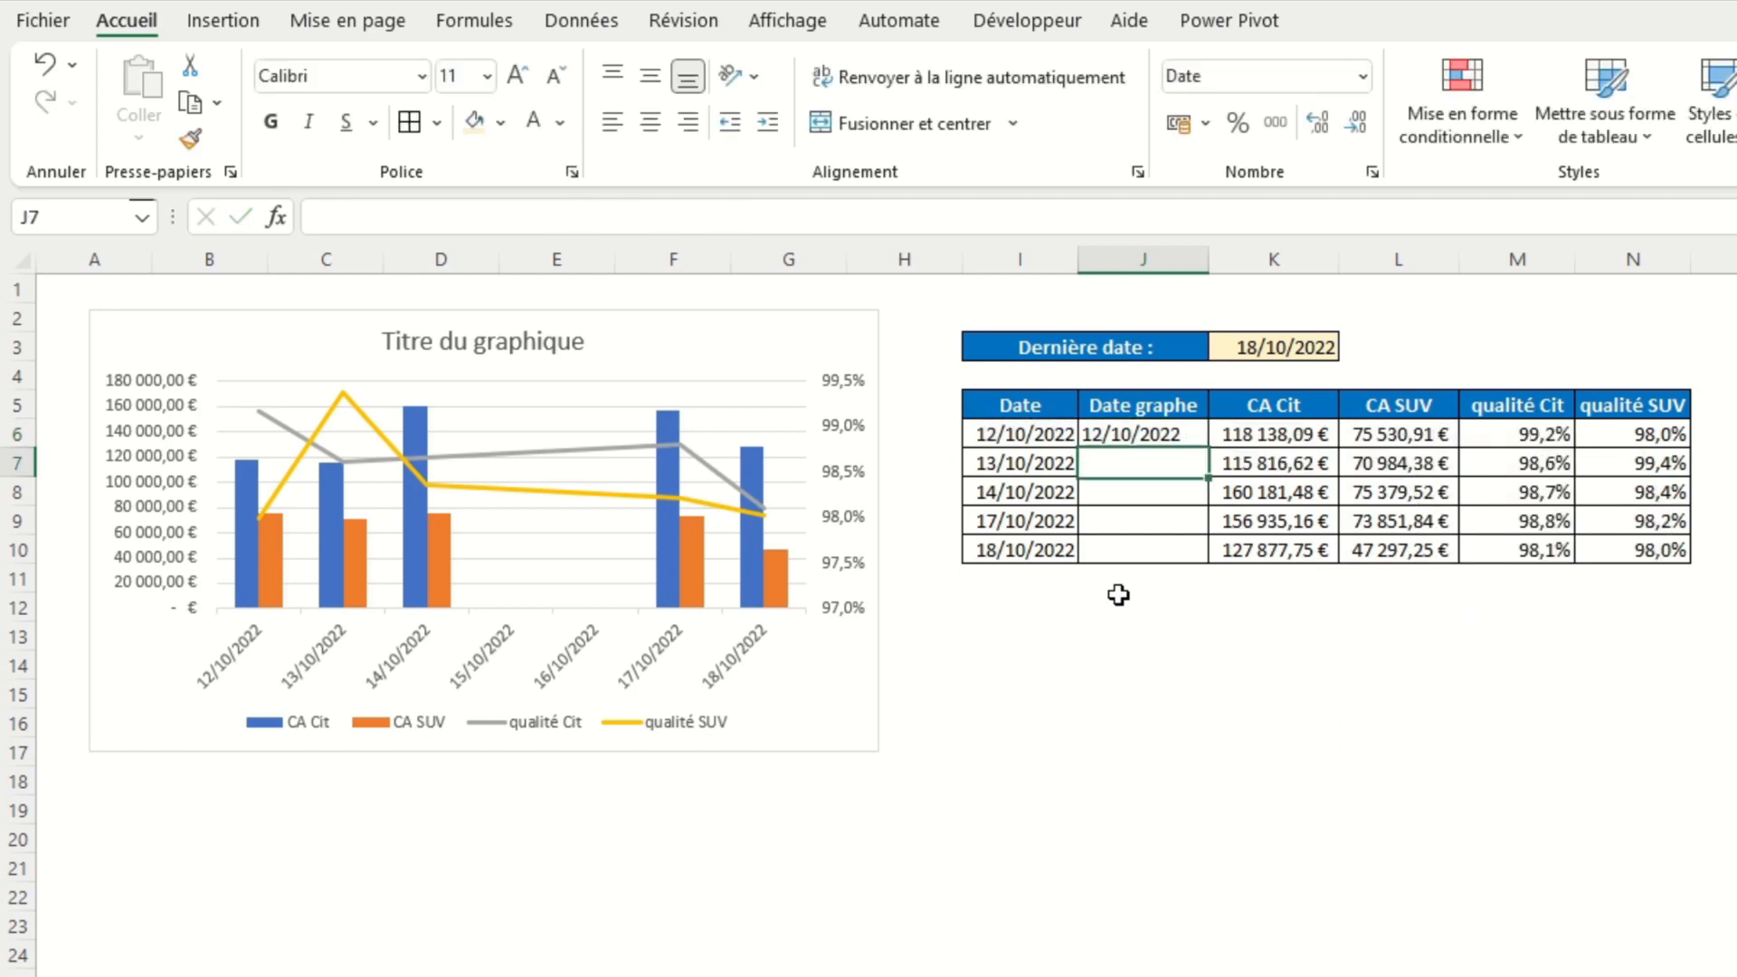
Step: Copy the J6 formula down to J10 and centre the dates in I6:J10 horizontally
left_click(1147, 442)
left_click_drag(1213, 449, 1213, 566)
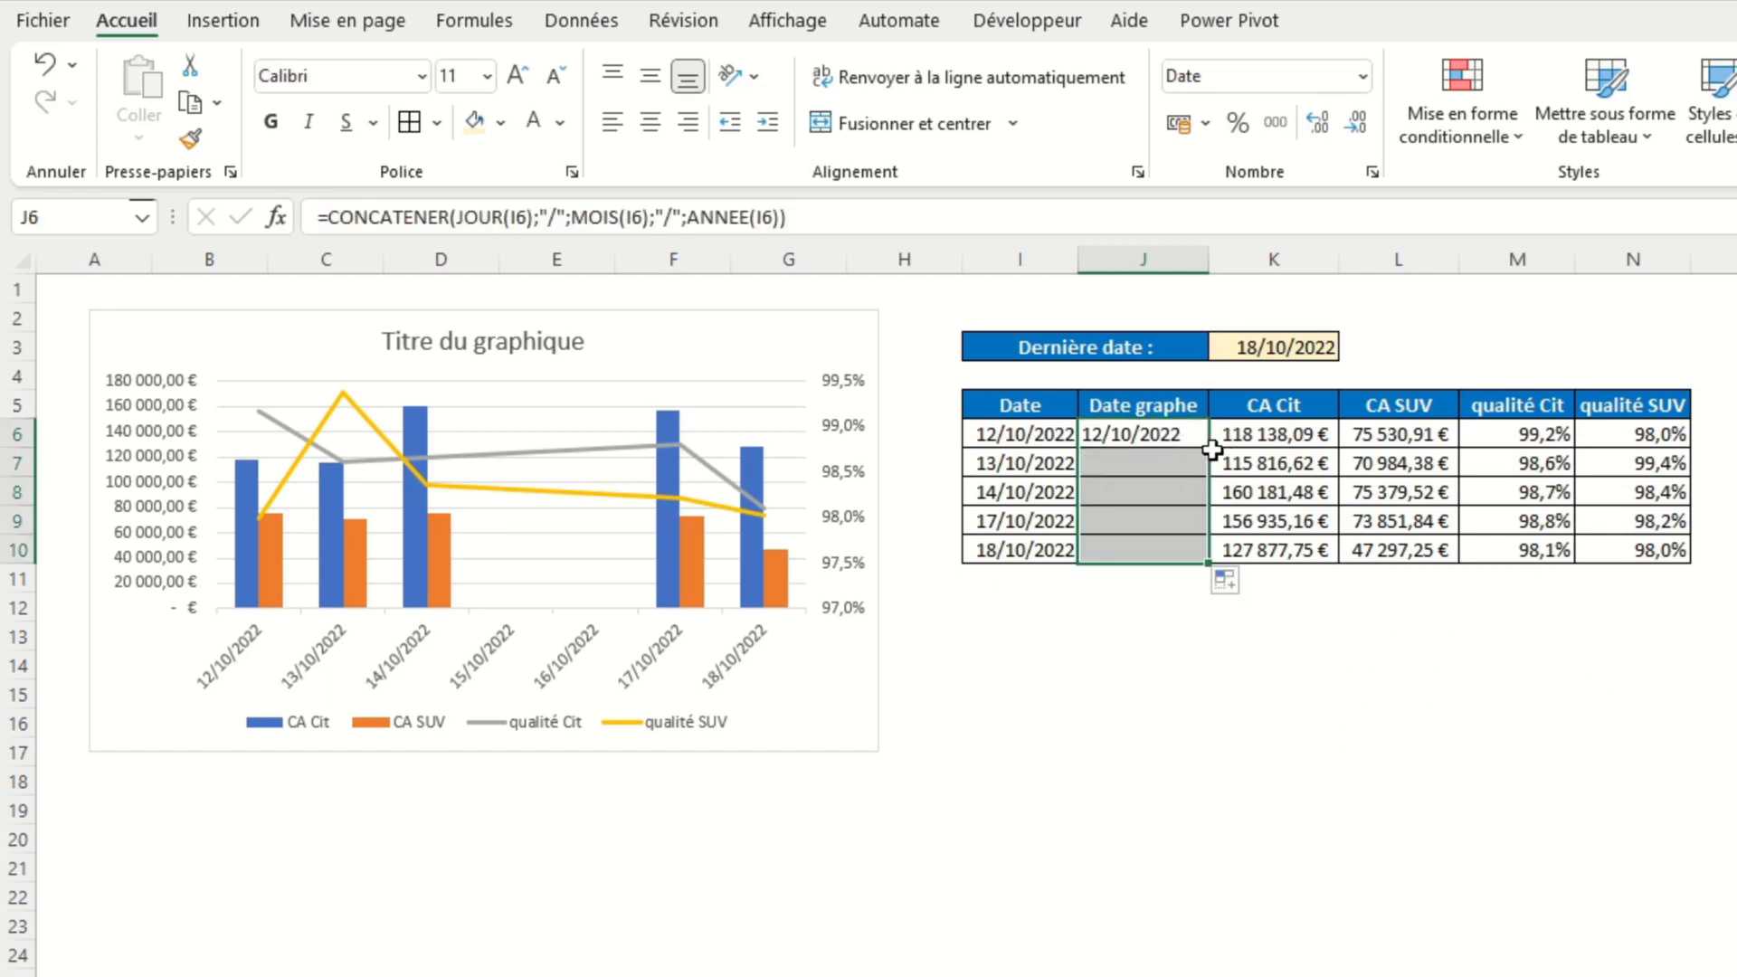
left_click_drag(1131, 439, 999, 561)
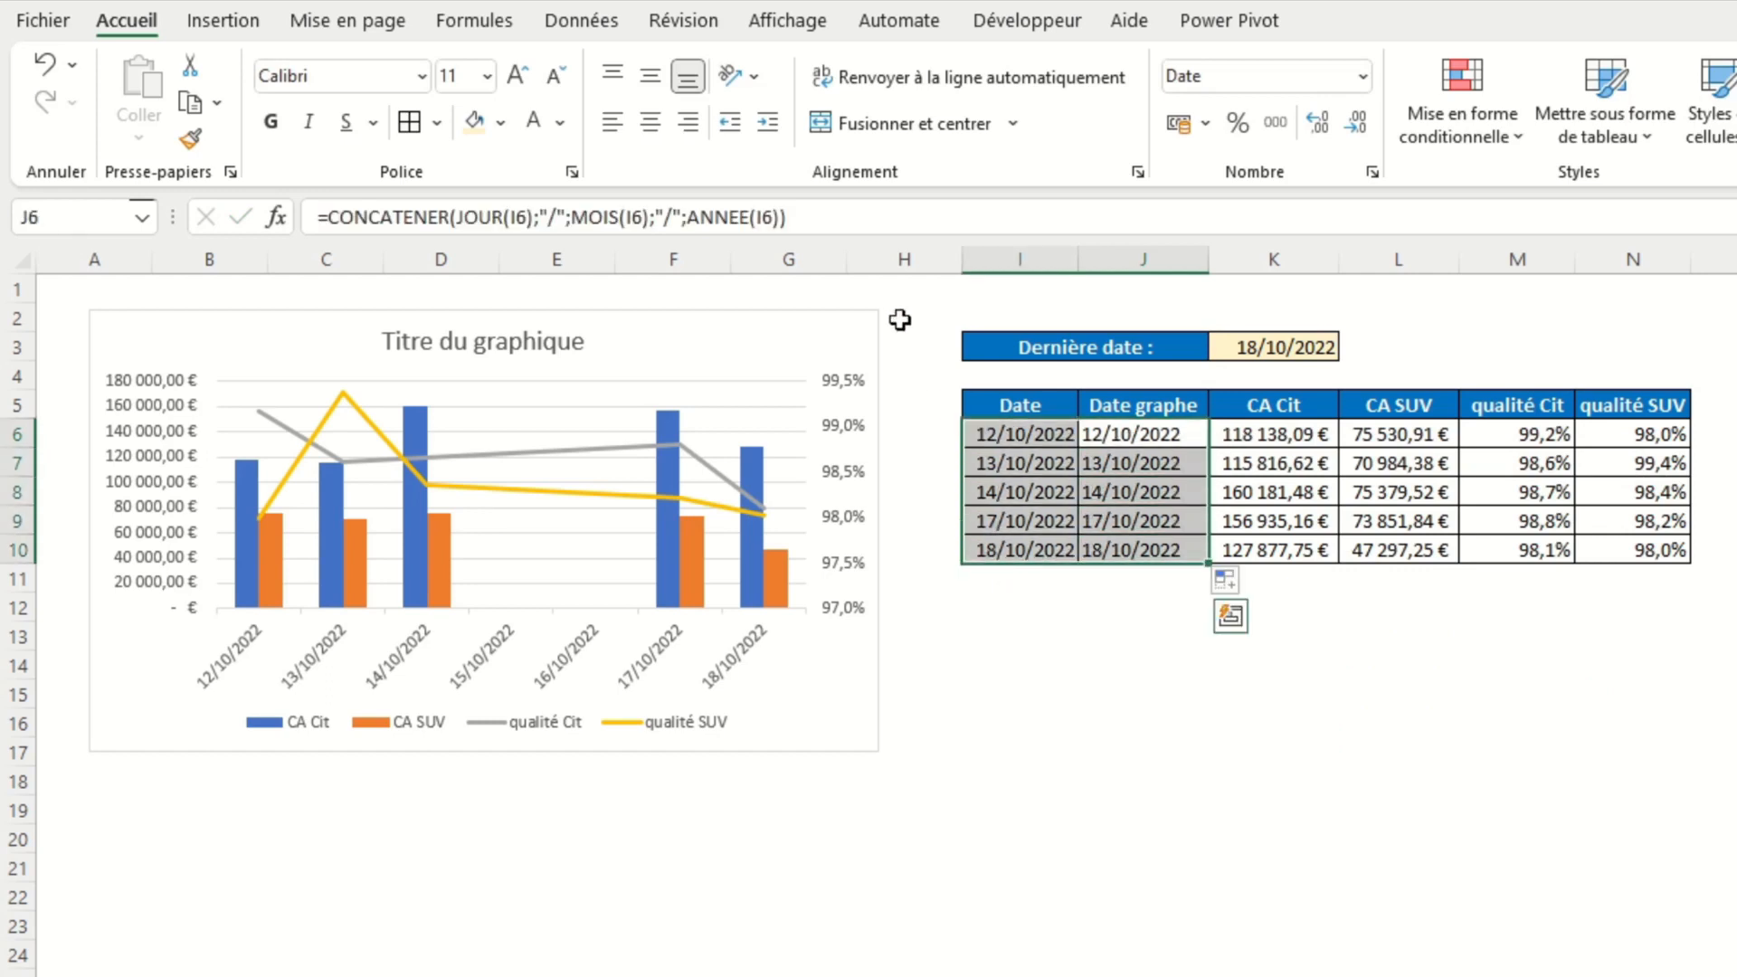
left_click(653, 124)
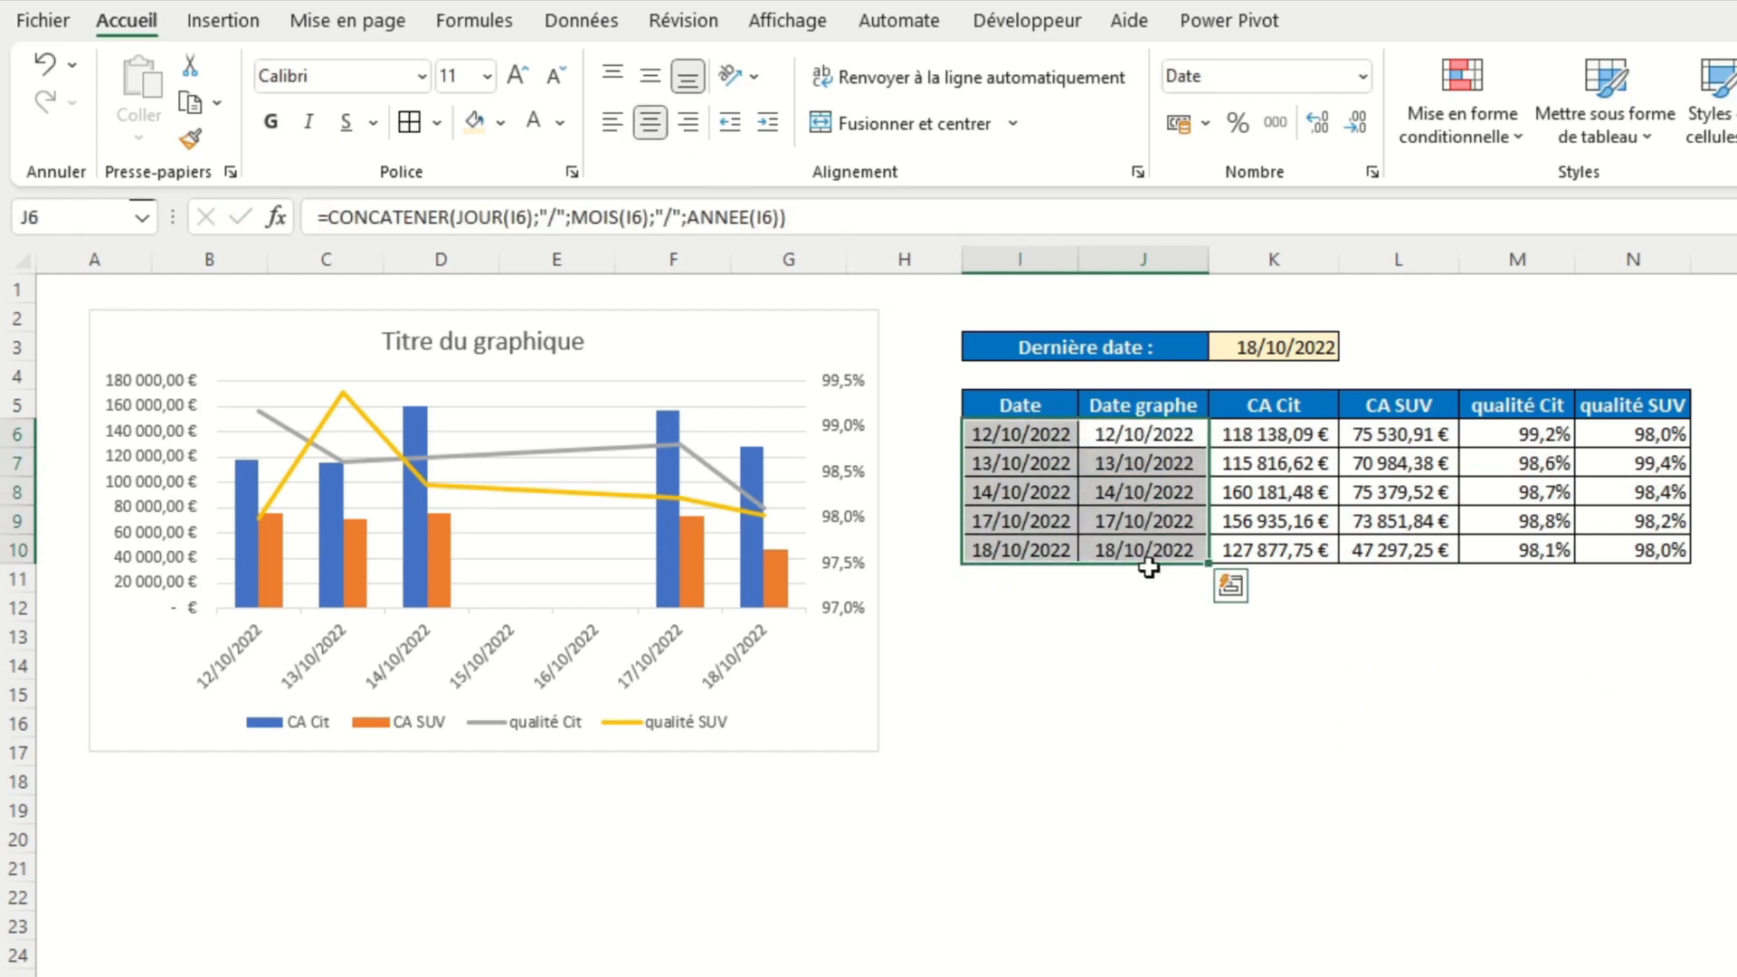
left_click(1124, 584)
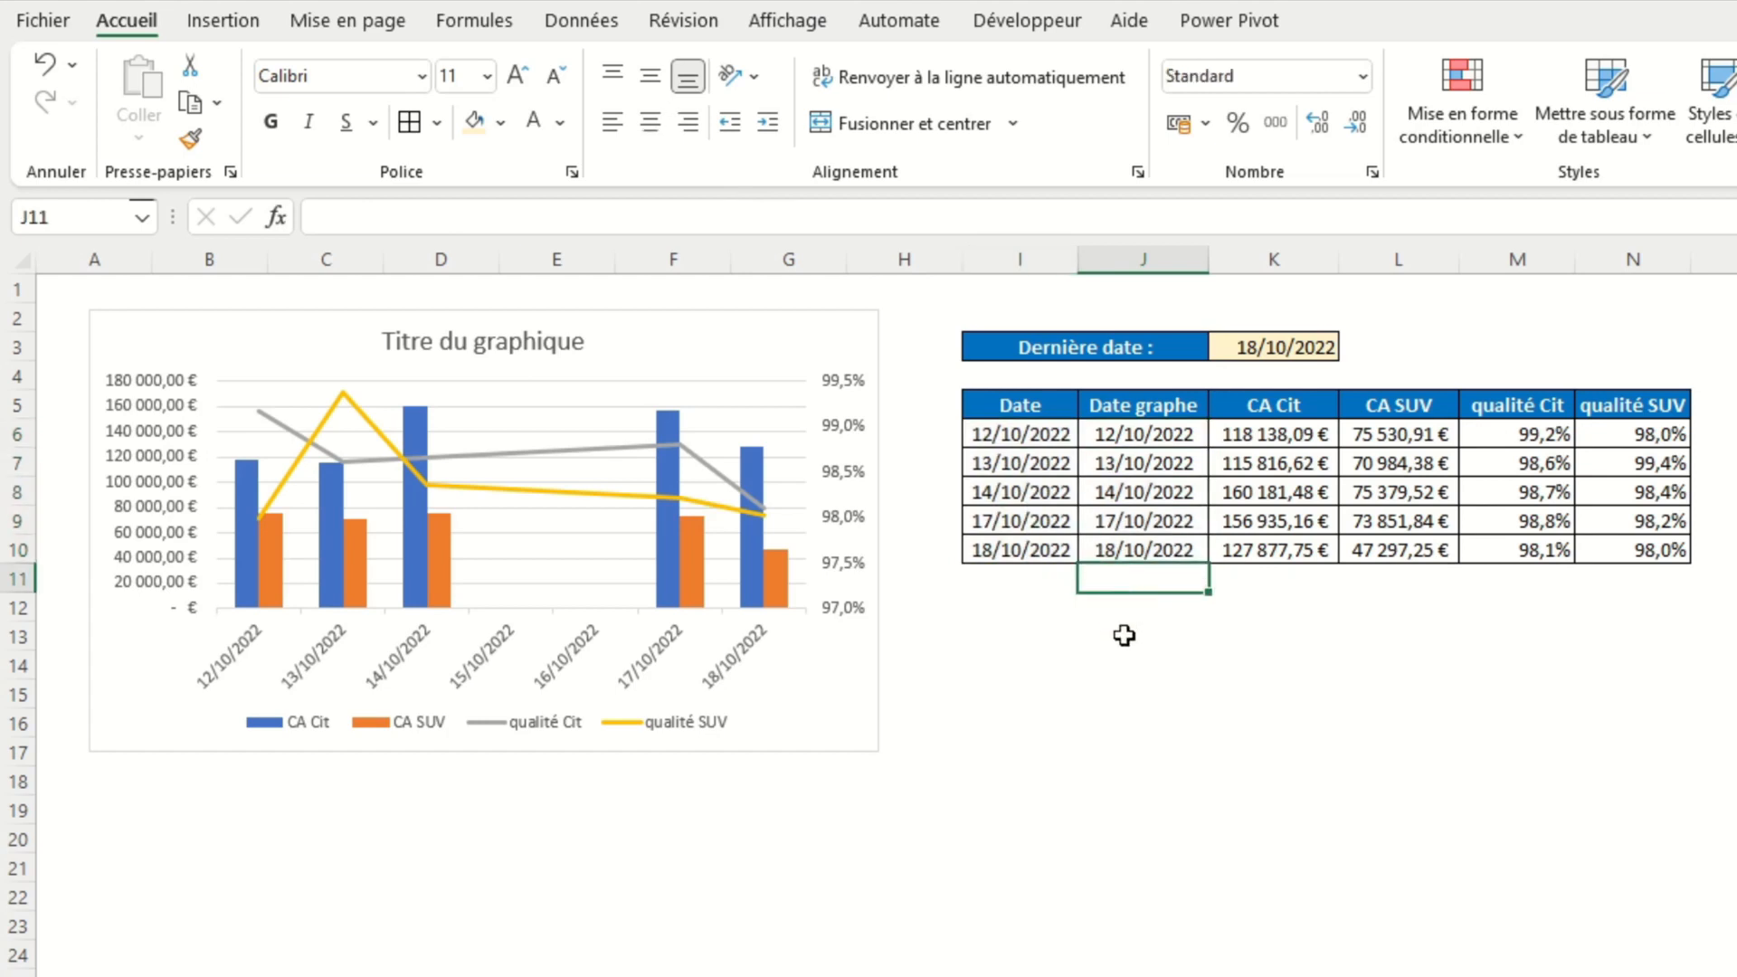
left_click(1162, 606)
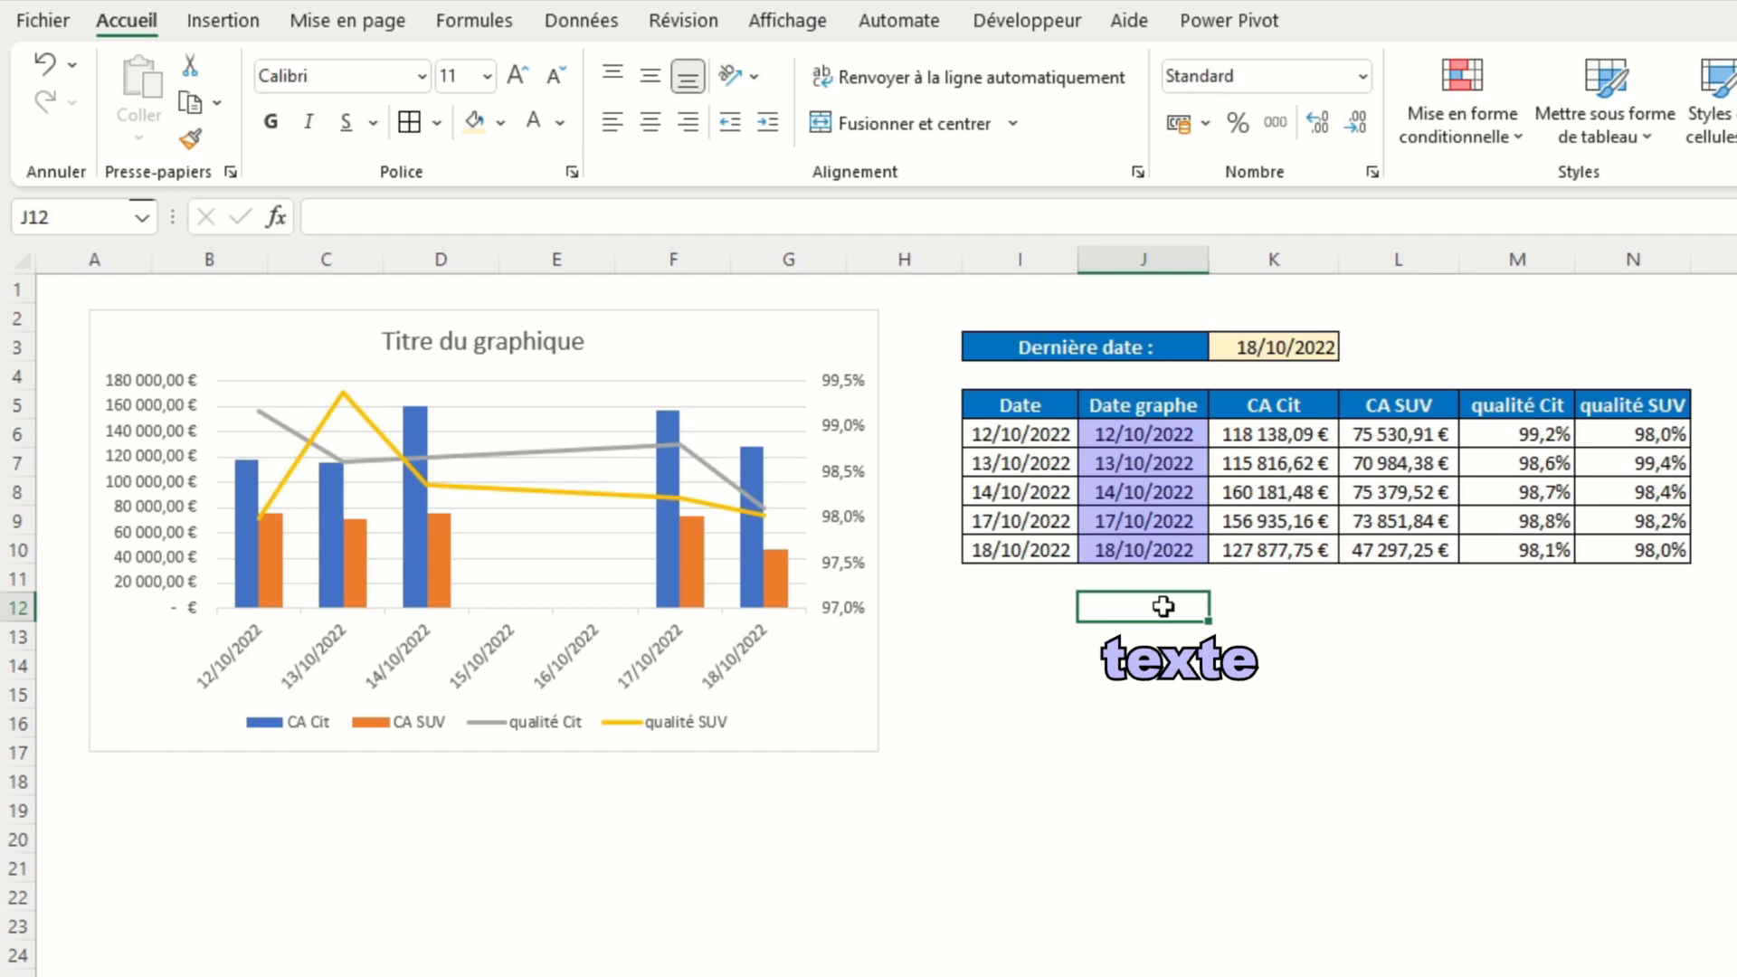
Step: Change the chart's horizontal axis labels range to the text dates in graphiques!$J$6:$J$10
right_click(673, 337)
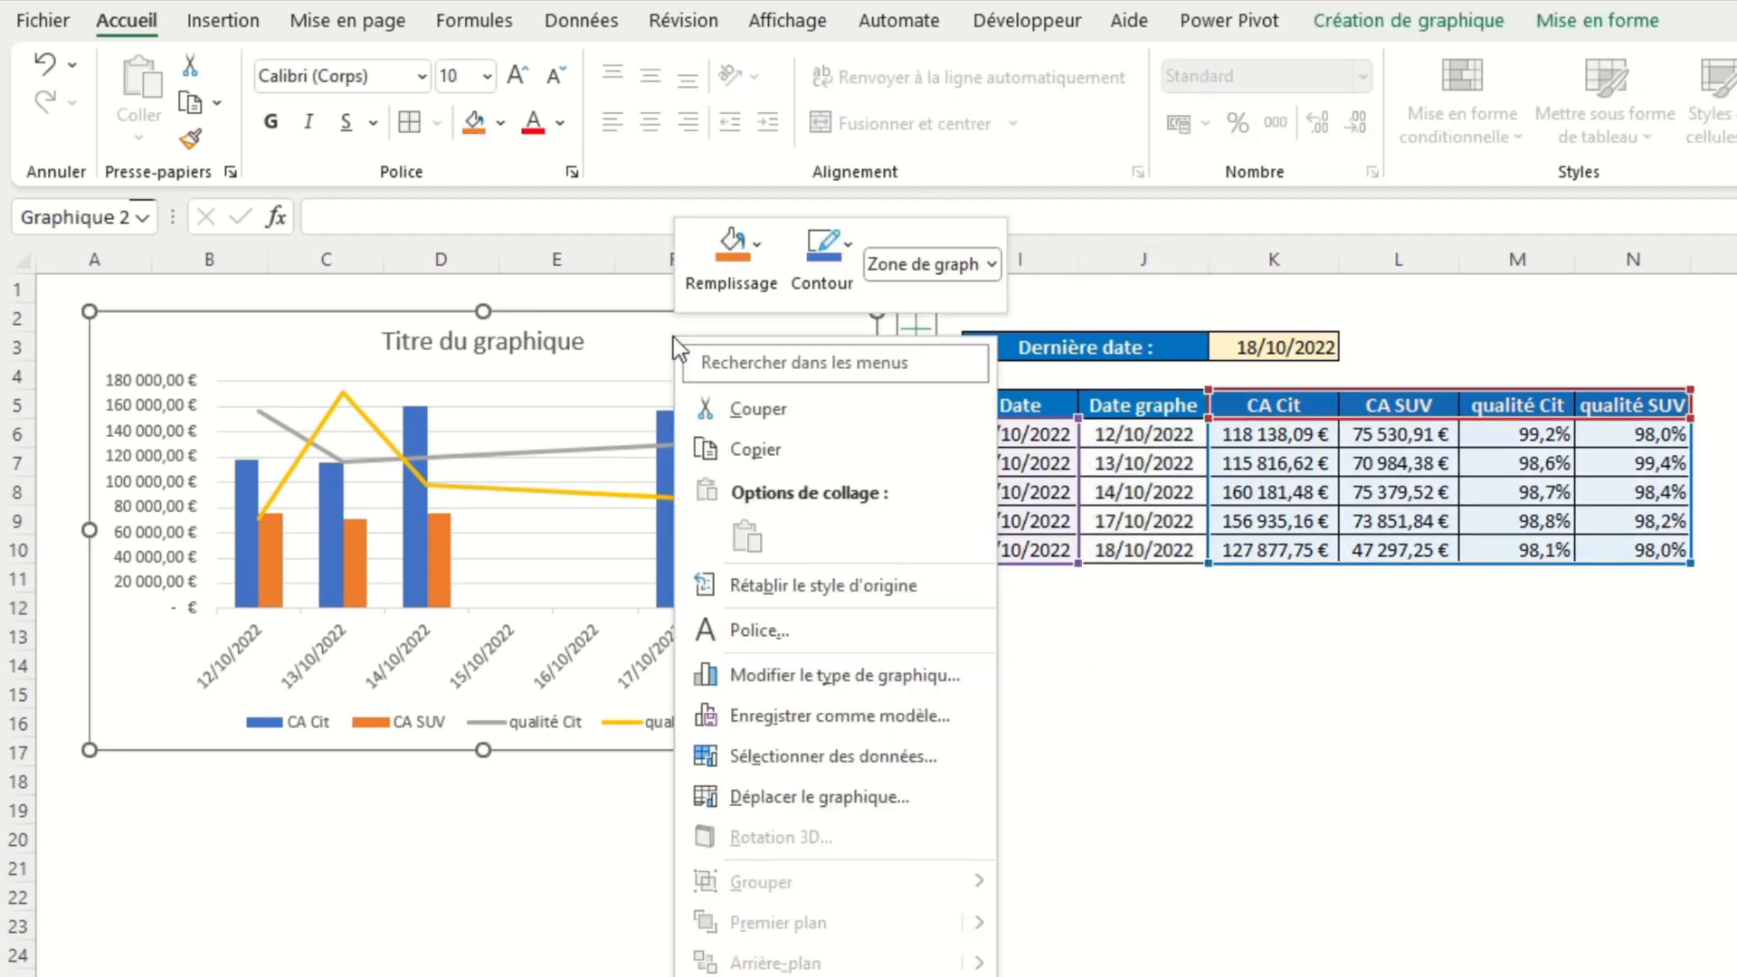
left_click(796, 756)
left_click_drag(1250, 526, 842, 595)
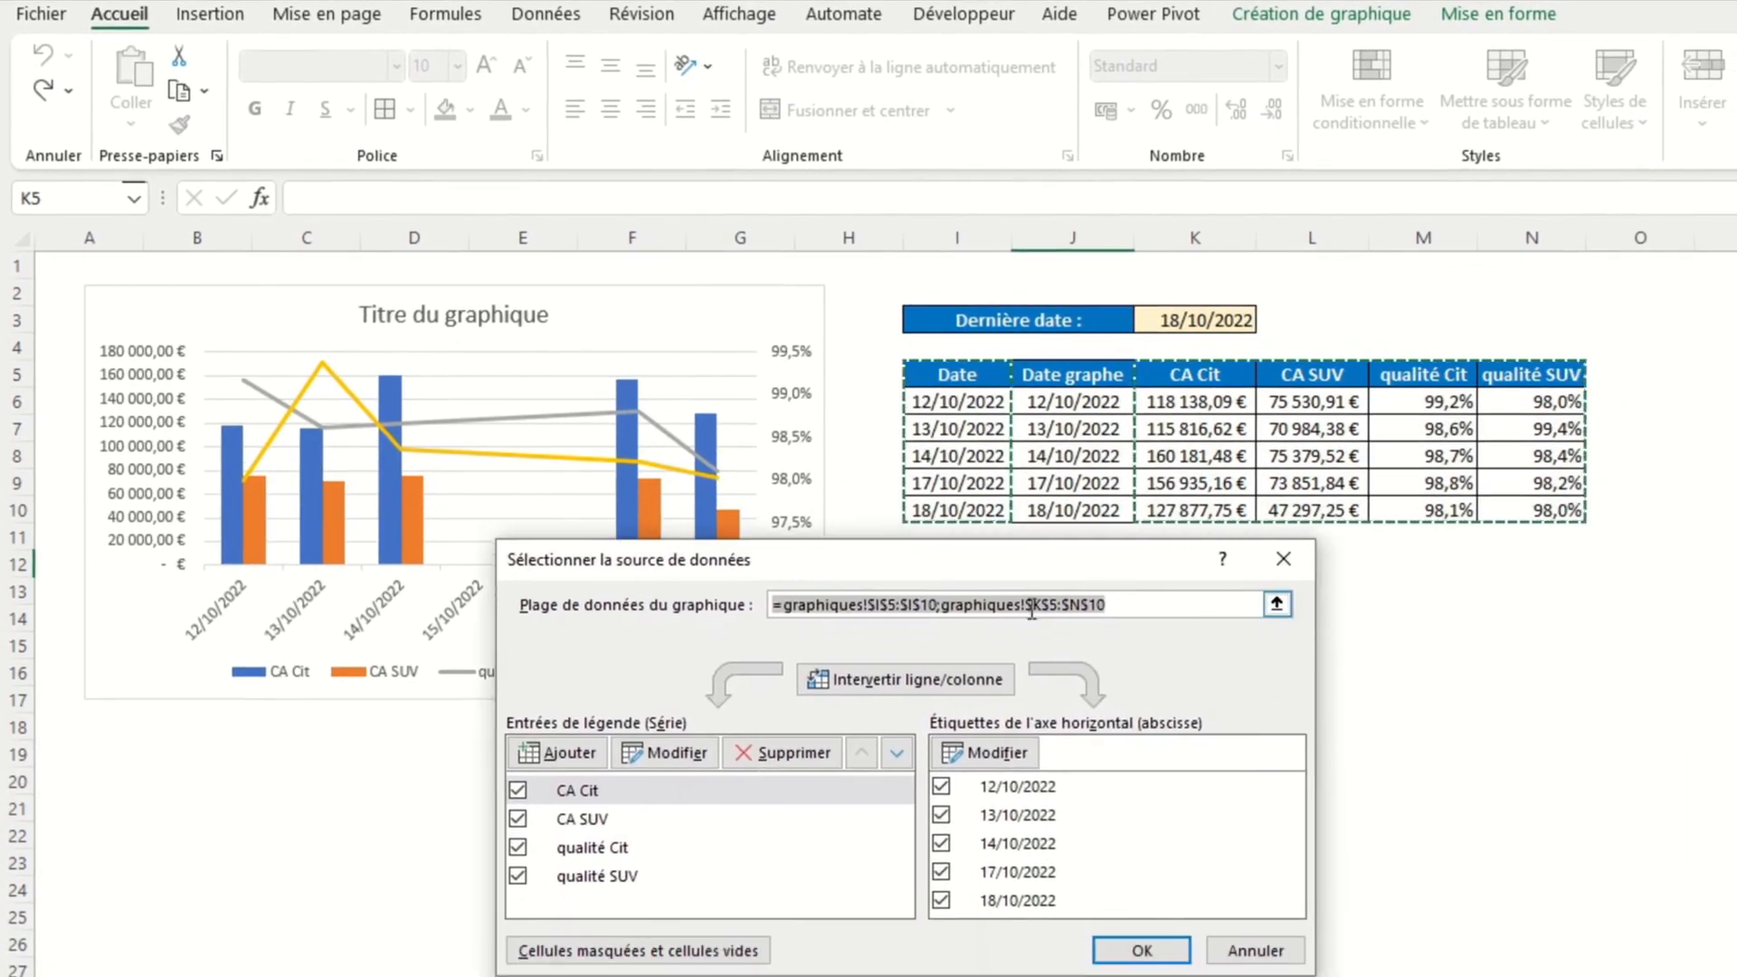
left_click(986, 752)
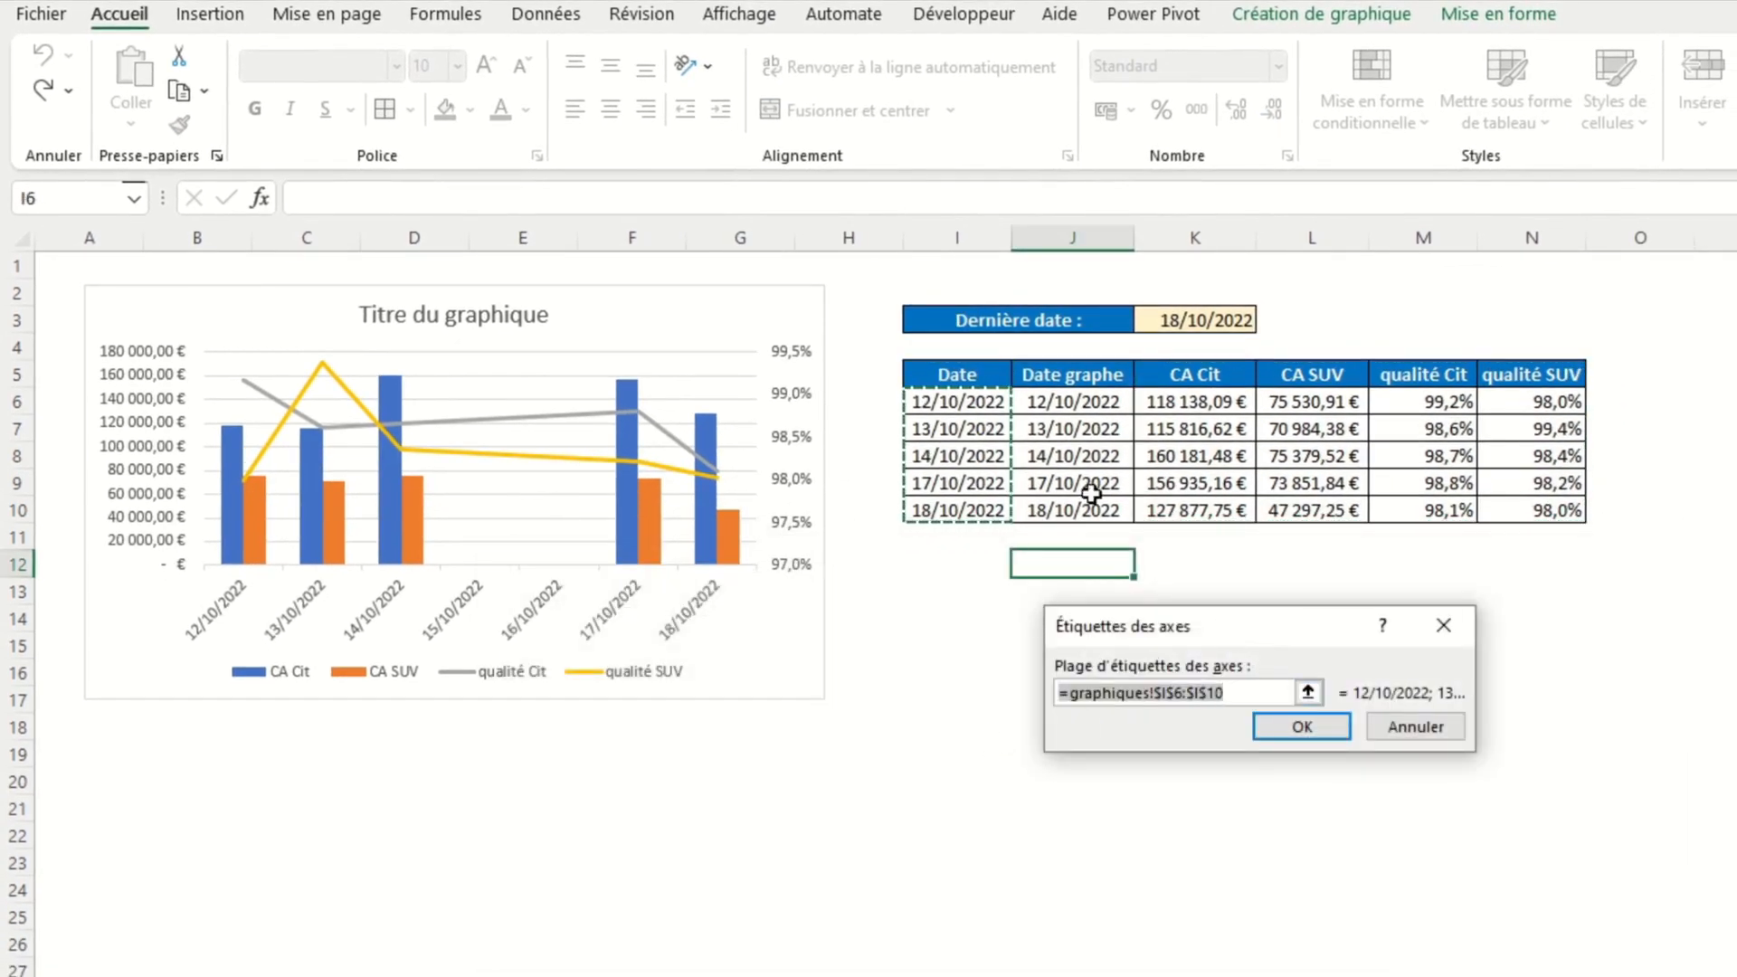
left_click_drag(1073, 402, 1059, 508)
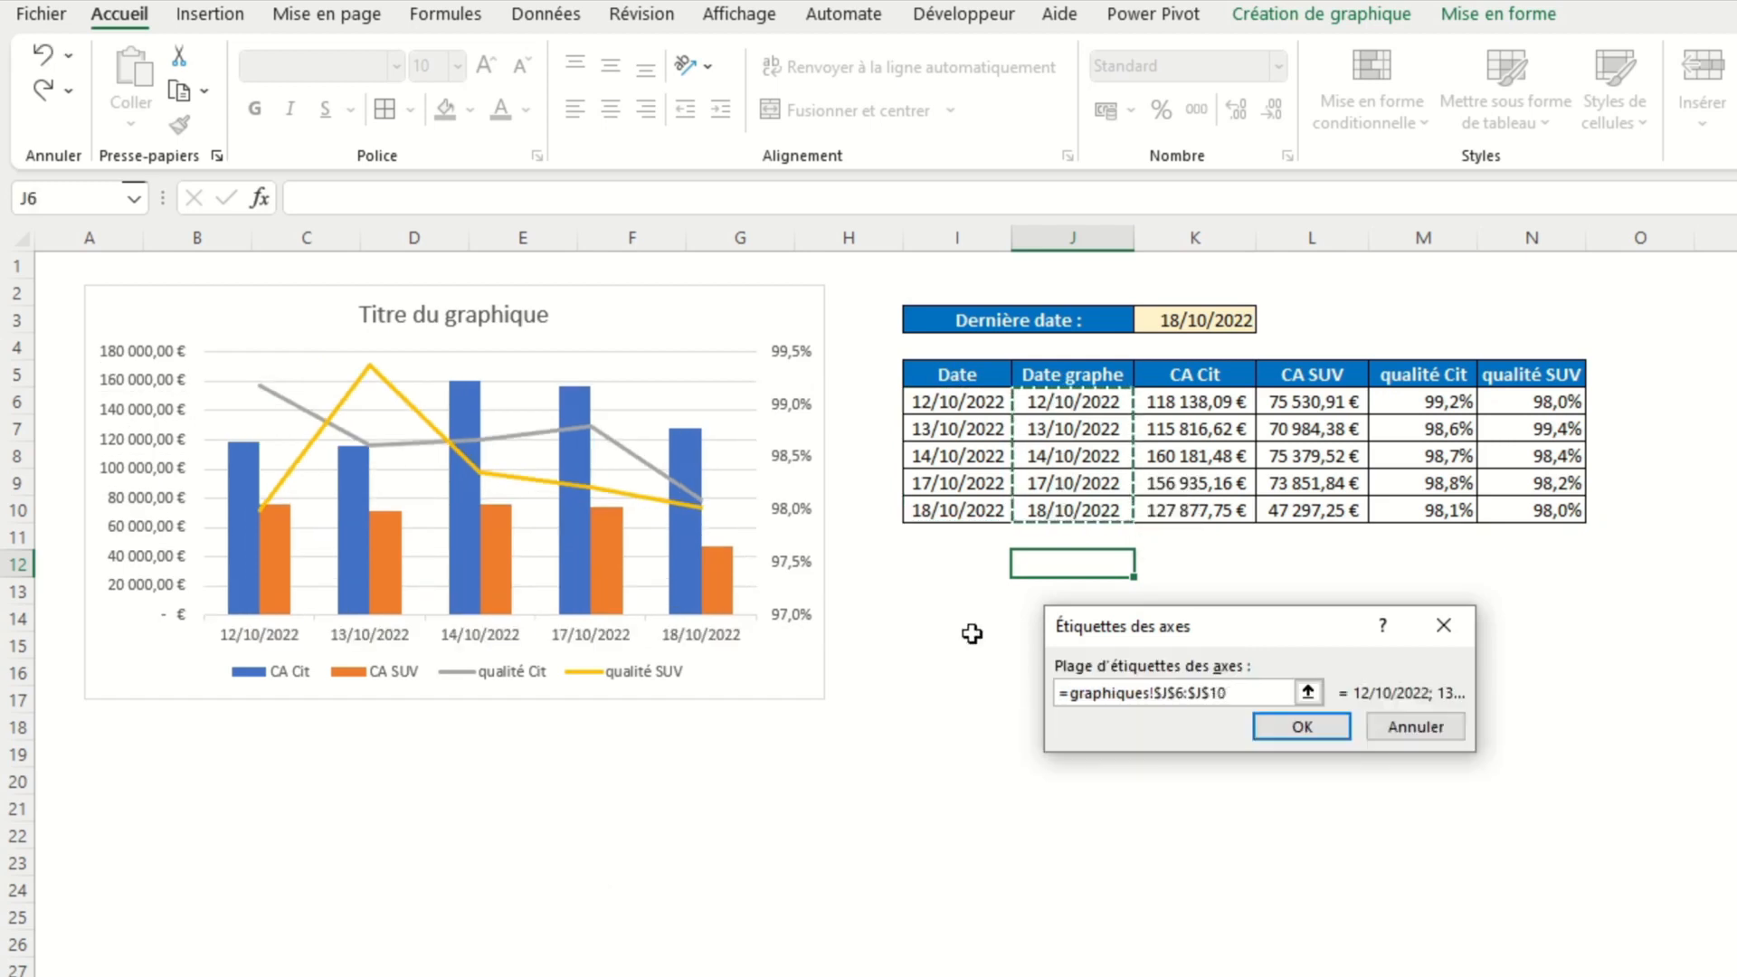
left_click(1293, 736)
left_click(1142, 946)
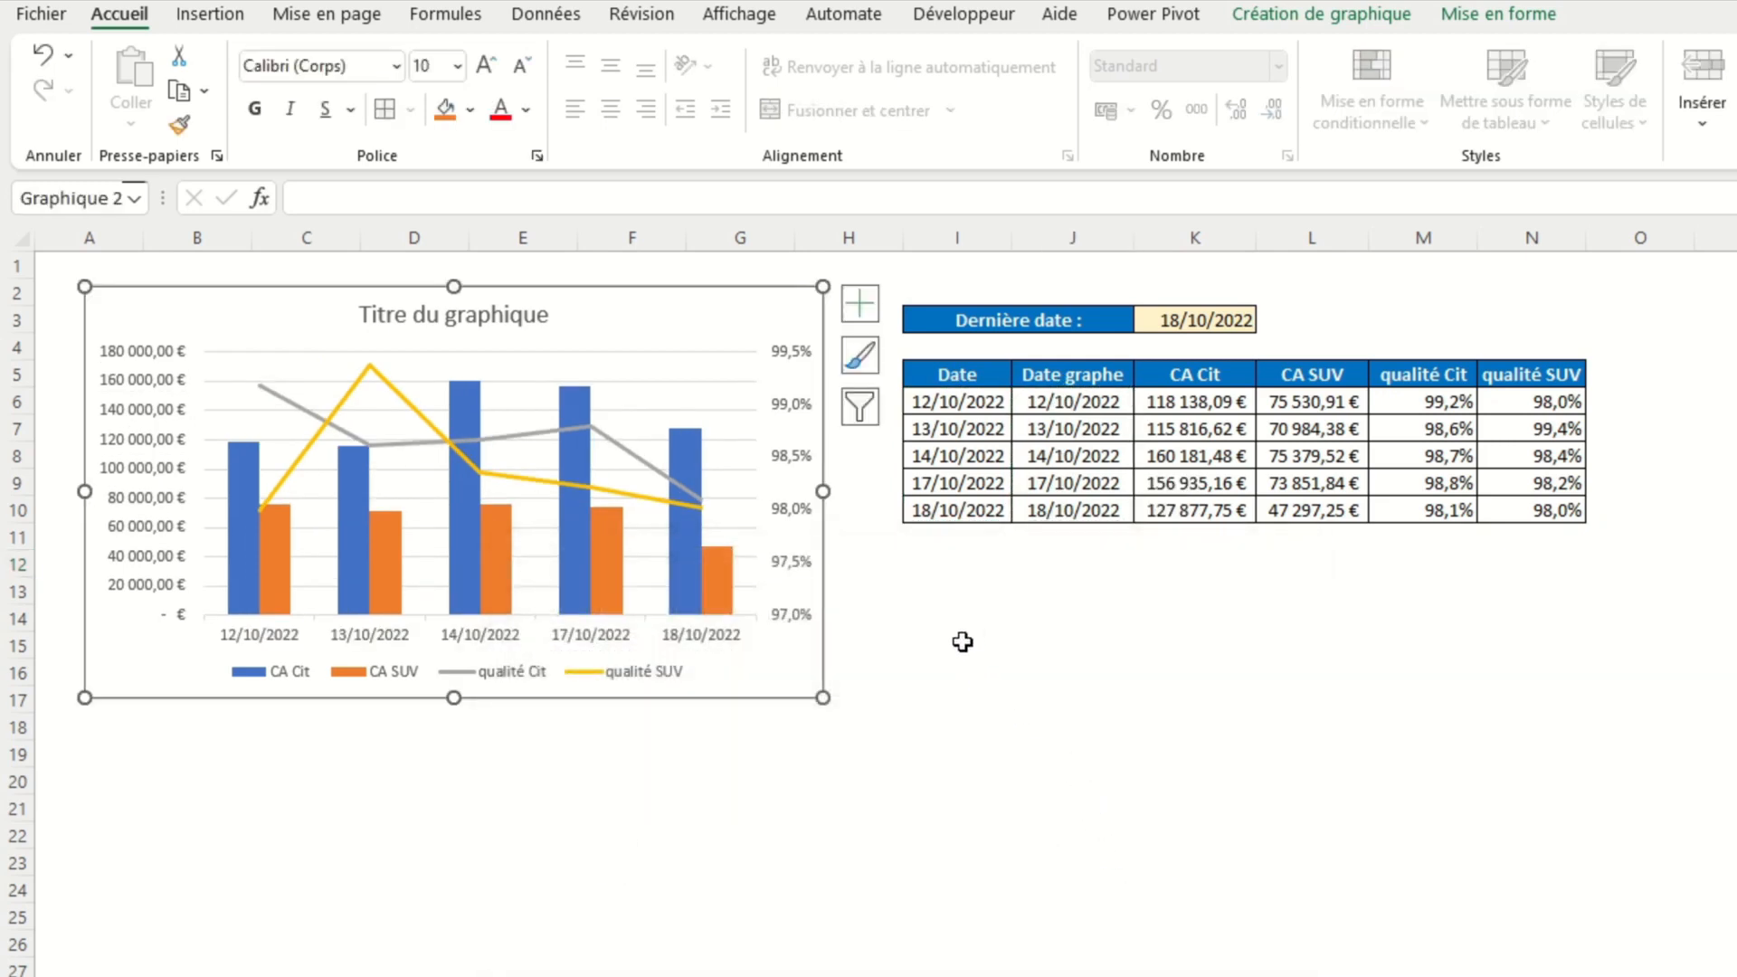
left_click(993, 621)
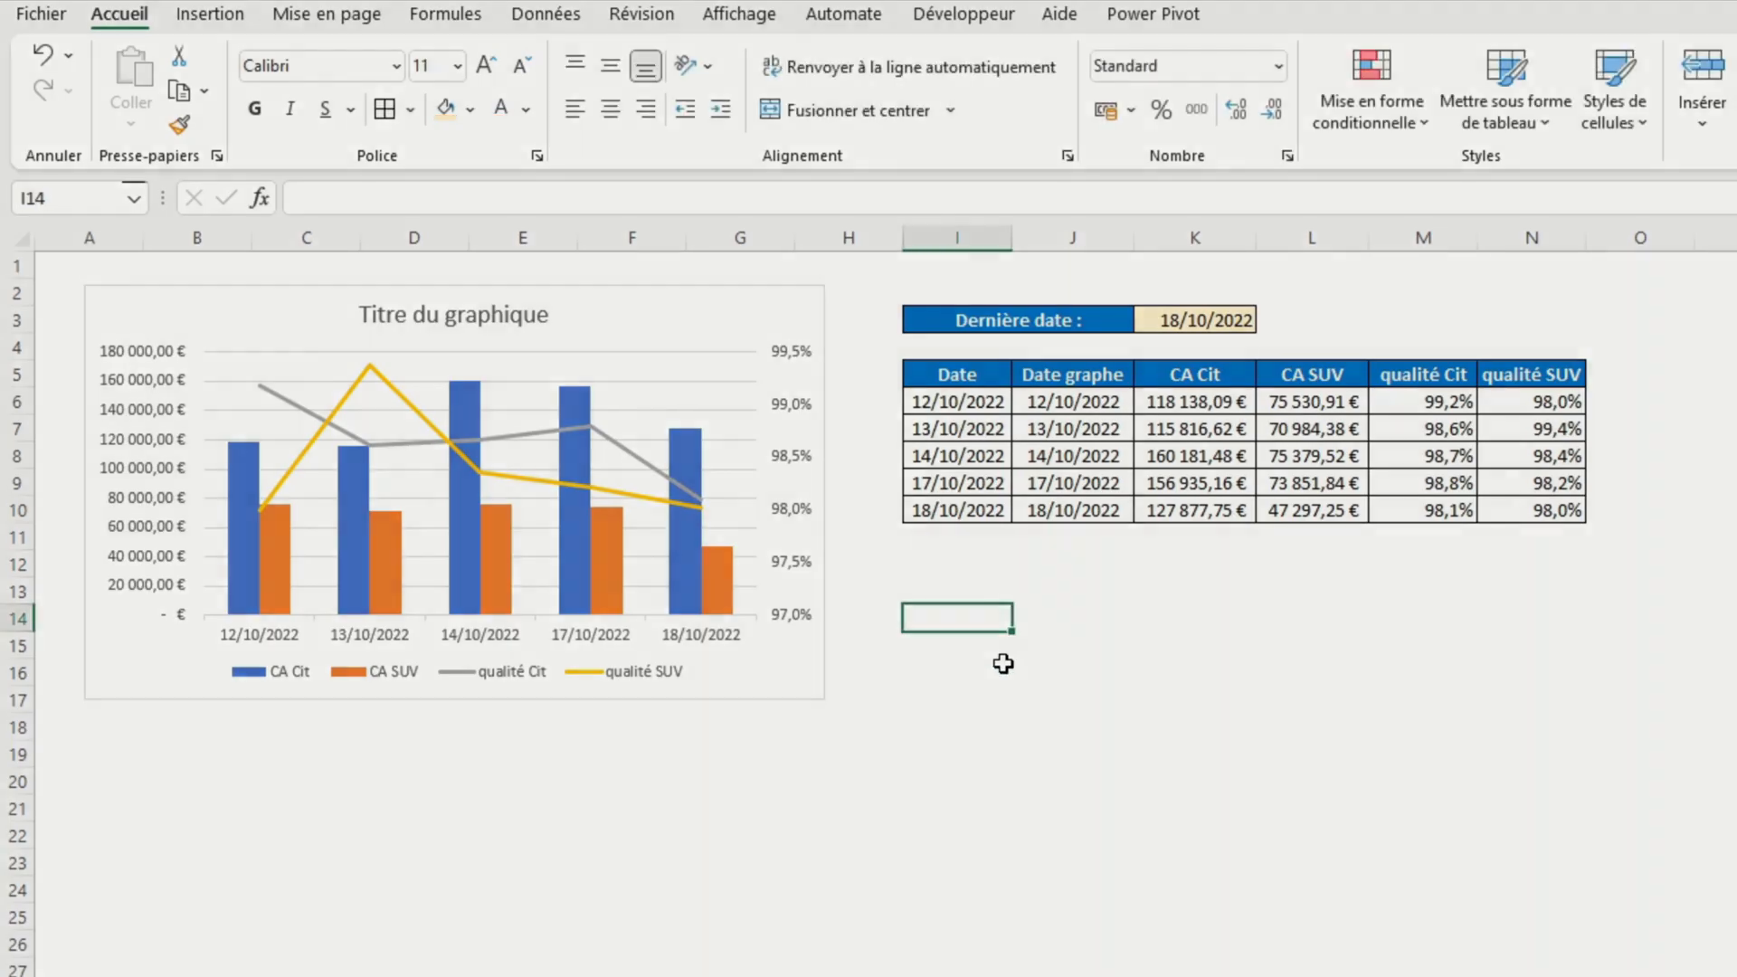